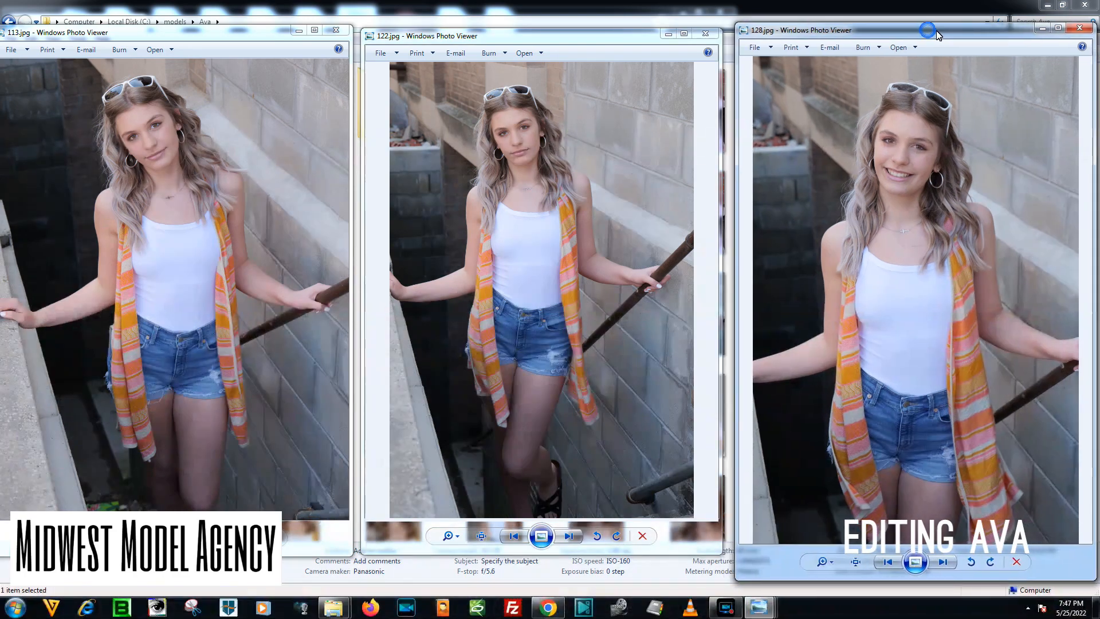
Arrange the viewer windows of 113.jpg, 122.jpg and 128.jpg side by side for comparison.
left_click_drag(622, 37, 630, 31)
left_click_drag(256, 38, 262, 37)
left_click_drag(357, 70, 346, 70)
left_click_drag(220, 35, 232, 37)
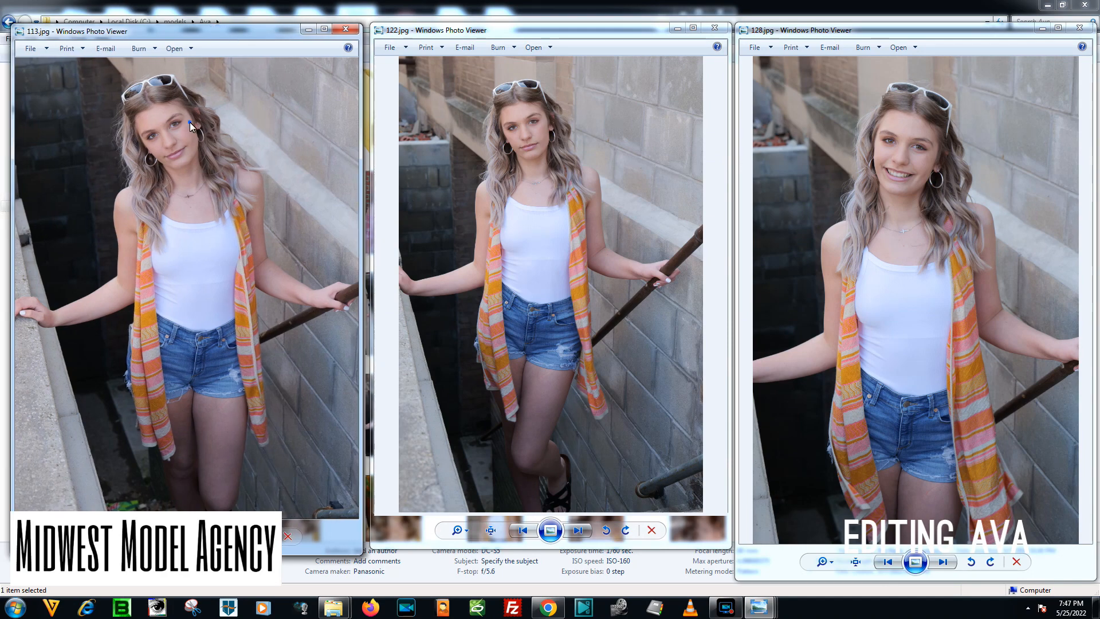
Examine the model's face up close and the full framing in photos 113.jpg, 122.jpg and 128.jpg.
scroll(191, 122, "up", 4)
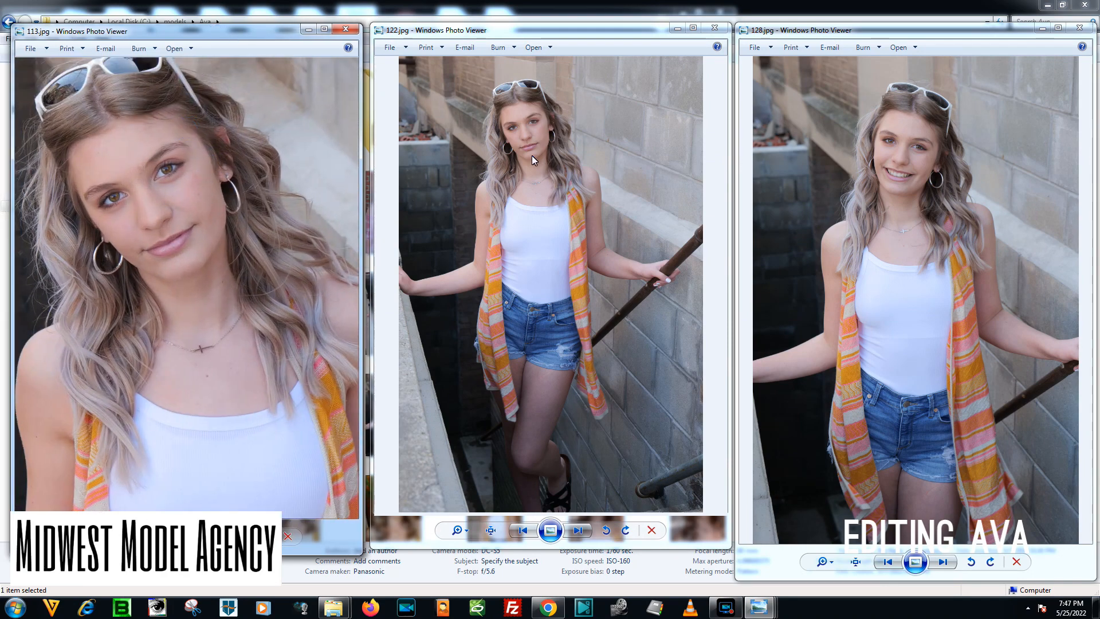
scroll(519, 106, "up", 4)
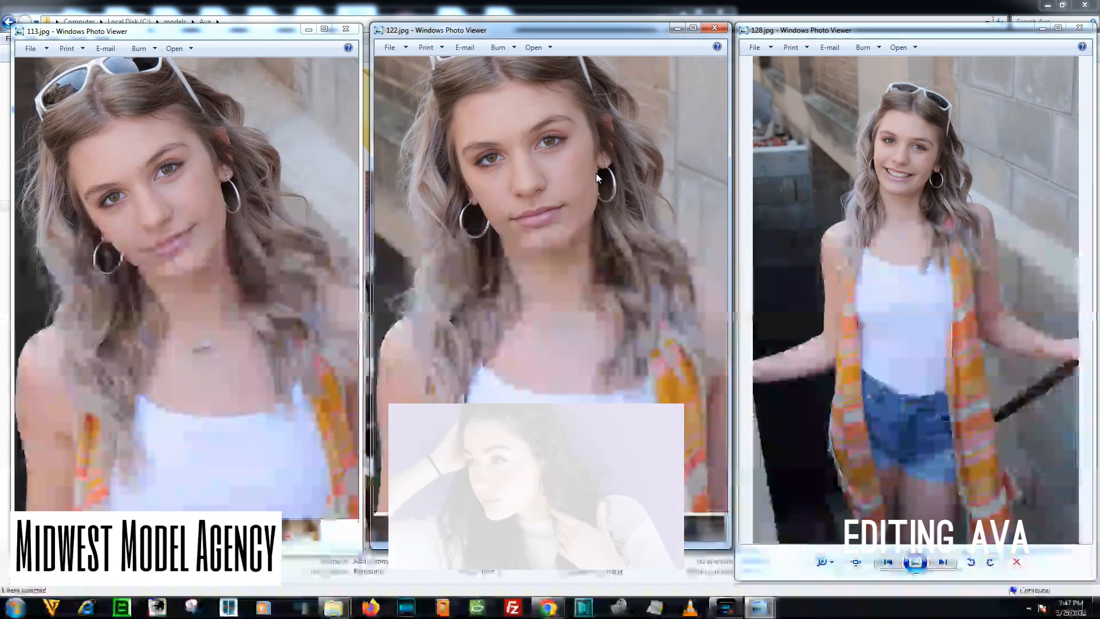
scroll(559, 214, "up", 2)
scroll(544, 247, "down", 4)
left_click(903, 150)
scroll(910, 136, "up", 3)
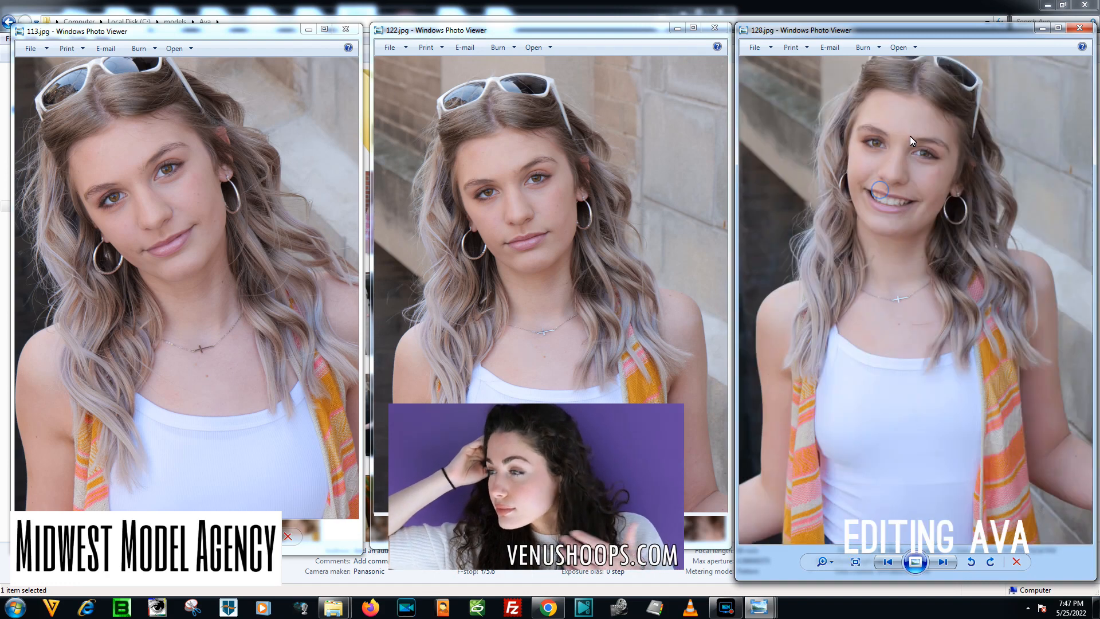
scroll(910, 135, "down", 2)
scroll(911, 214, "down", 2)
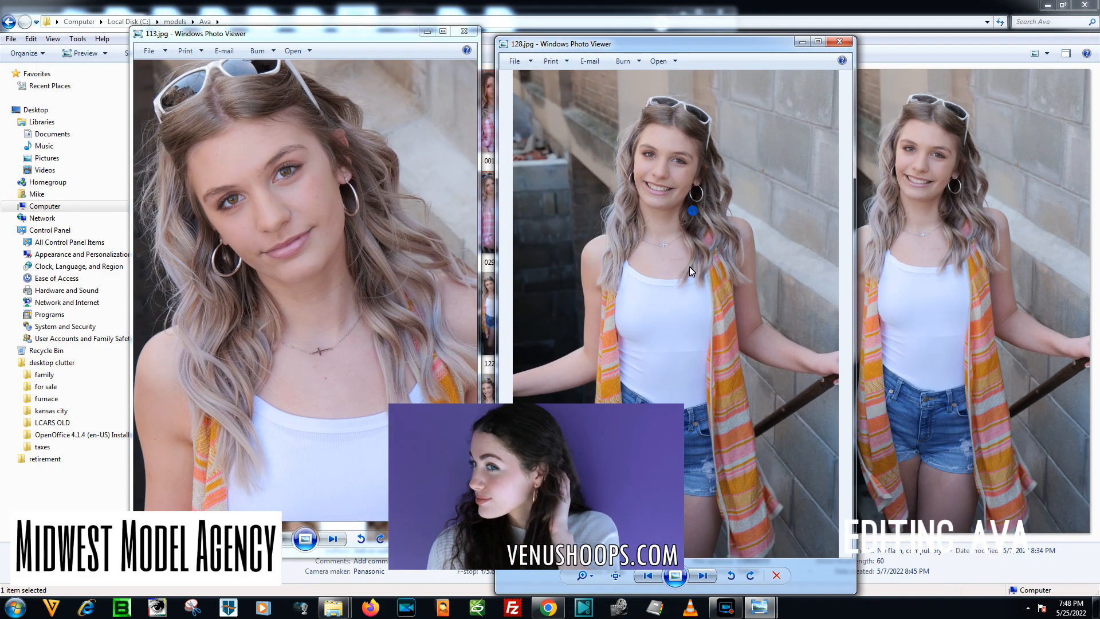
left_click(307, 280)
scroll(307, 281, "down", 4)
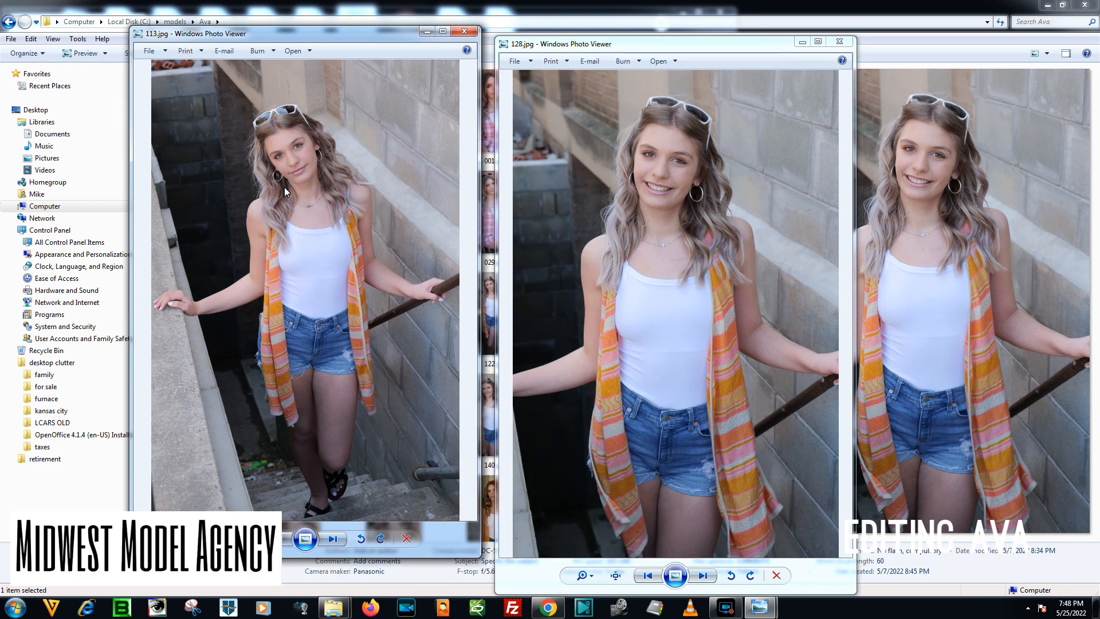
left_click(680, 235)
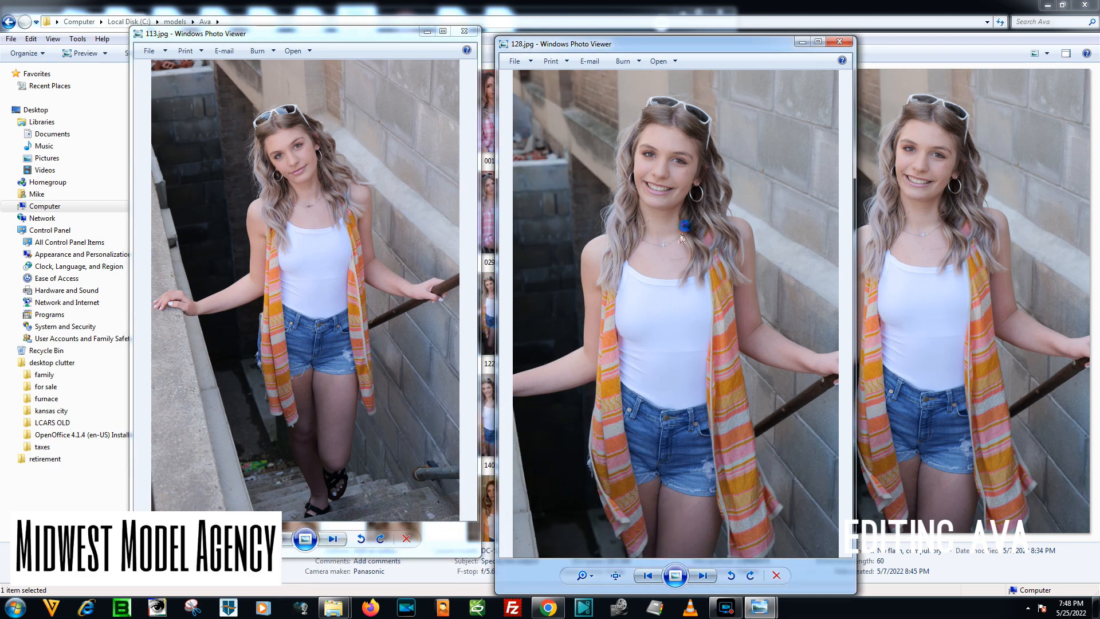
Close the open photos 128.jpg and 113.jpg and switch to the BeFunky photo editor in Chrome.
left_click(840, 42)
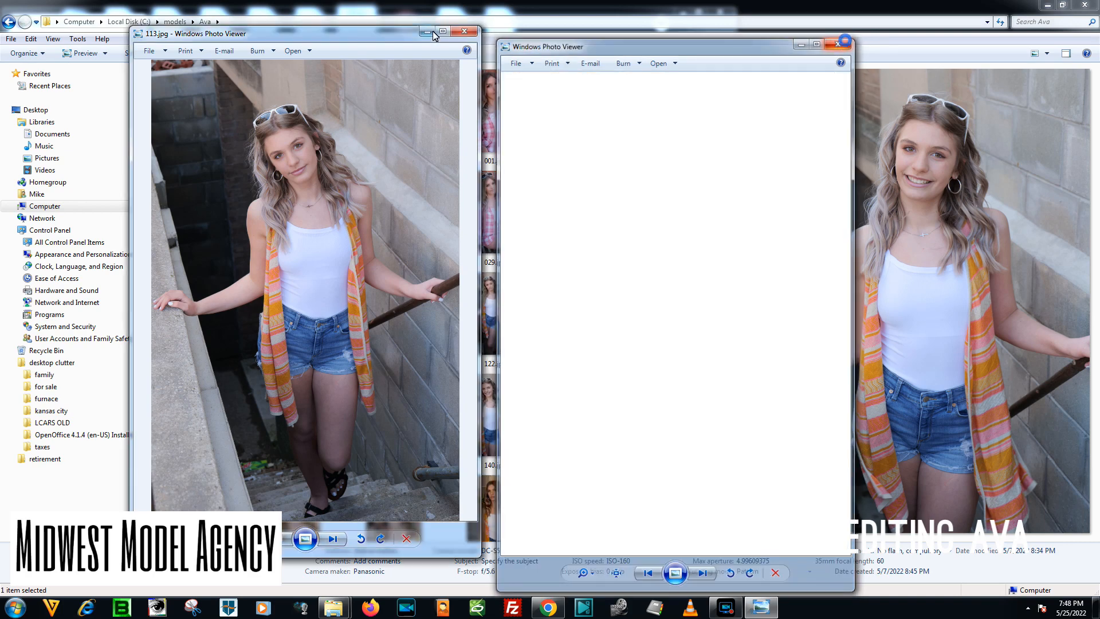
left_click(464, 30)
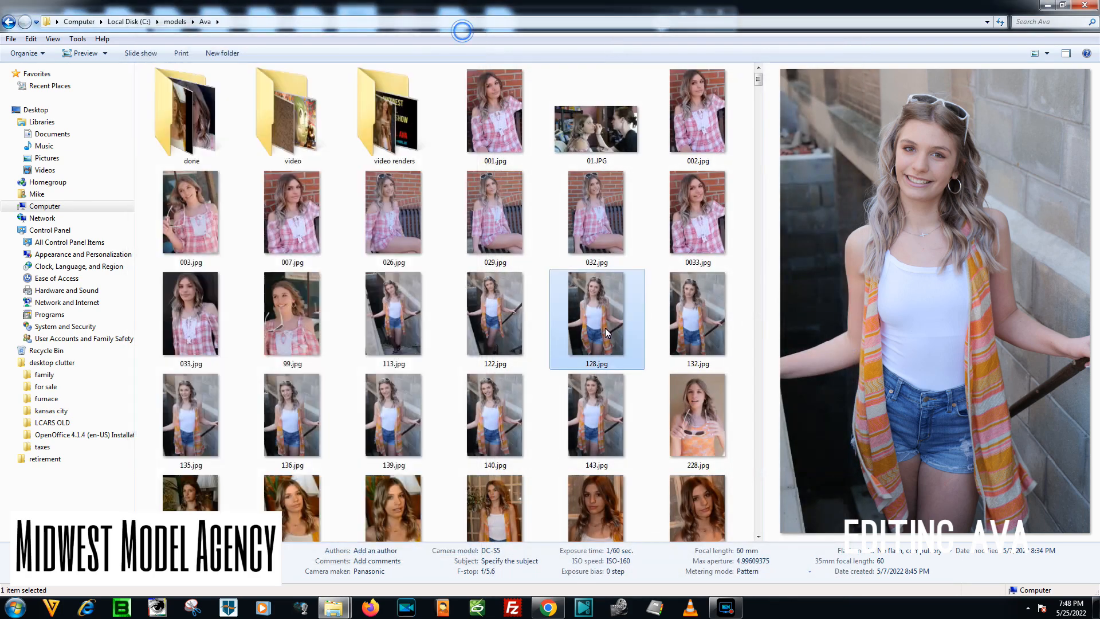
left_click(548, 607)
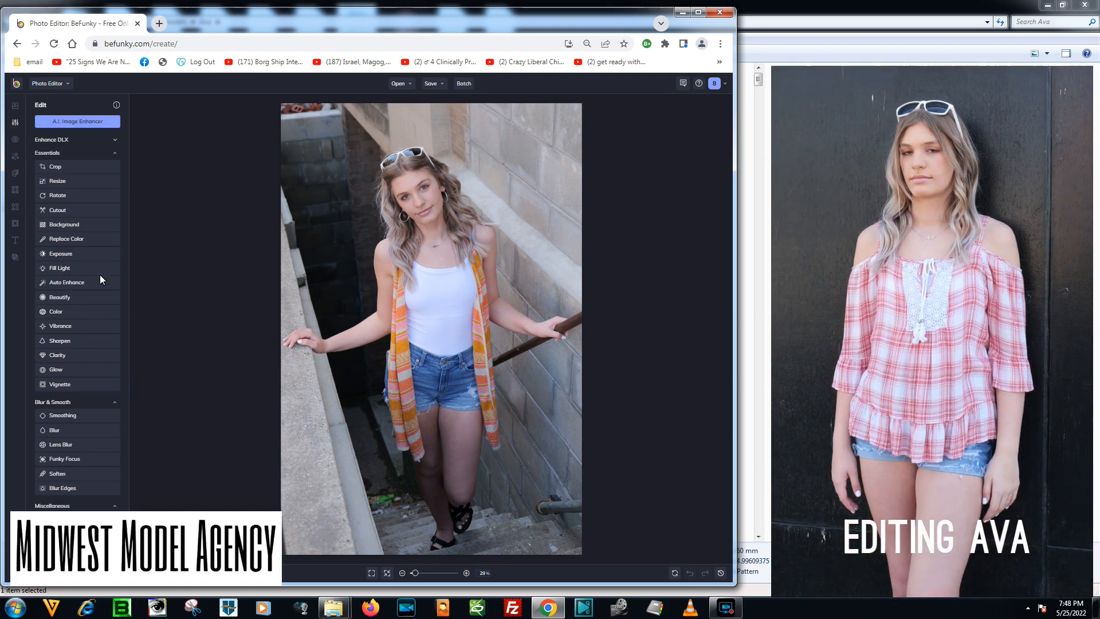
Apply an Exposure adjustment to the stairway photo with contrast 25, highlights 12 and shadows 22.
left_click(81, 254)
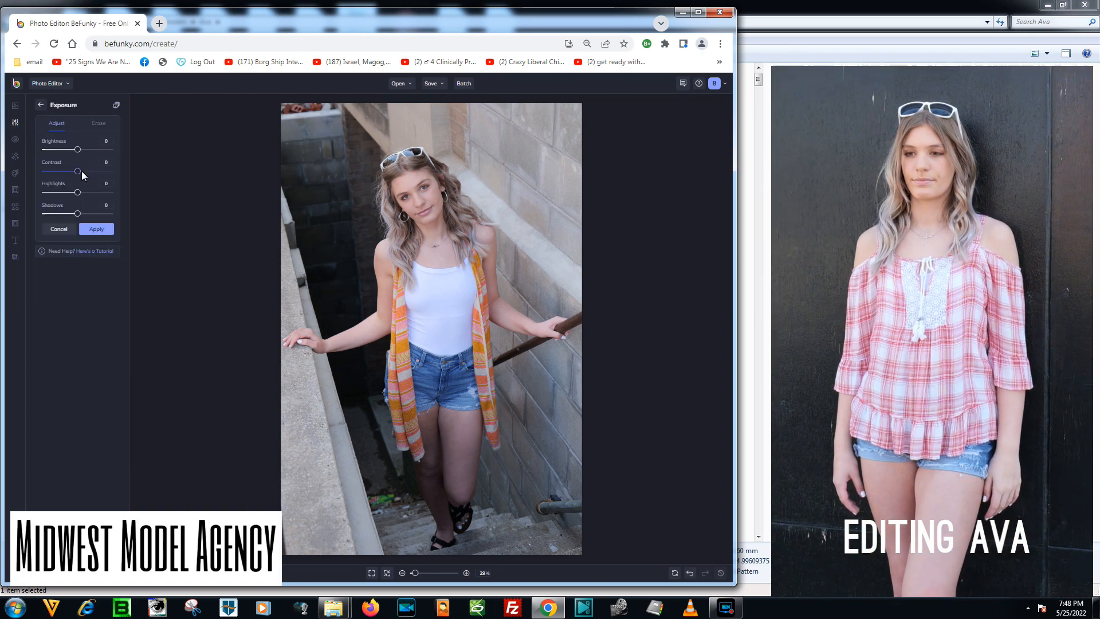
left_click_drag(82, 171, 87, 171)
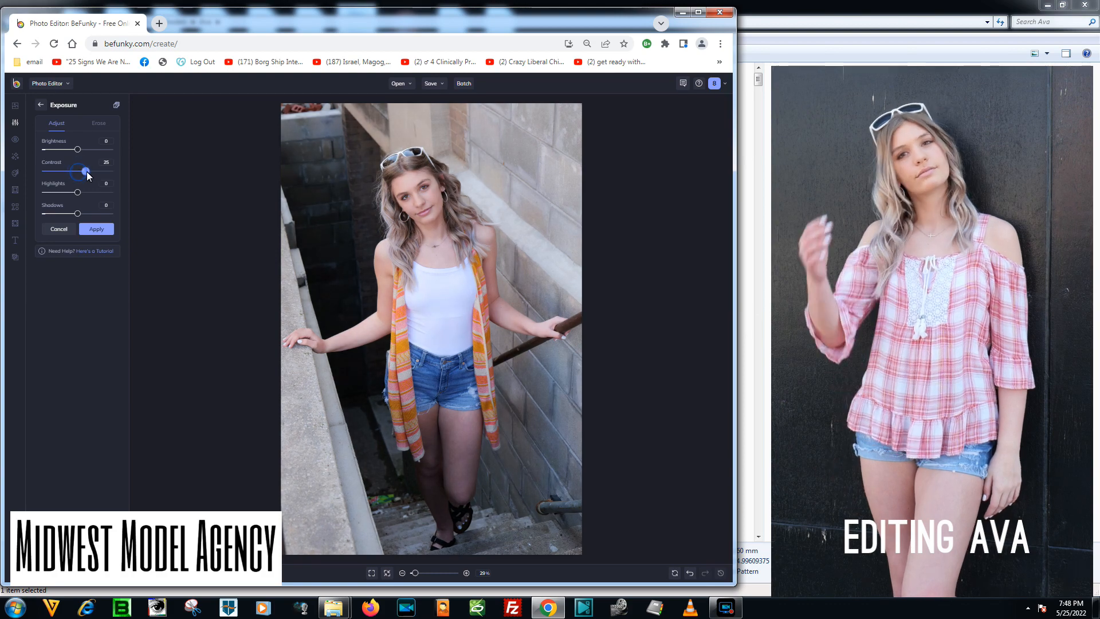
left_click(79, 213)
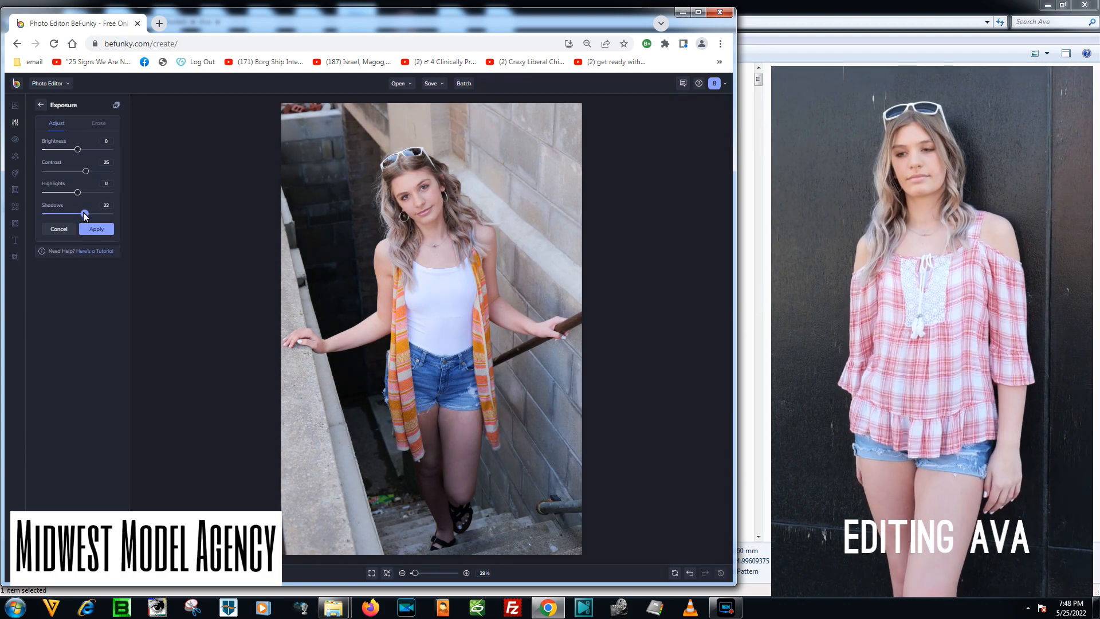
left_click(81, 194)
left_click_drag(82, 197, 84, 196)
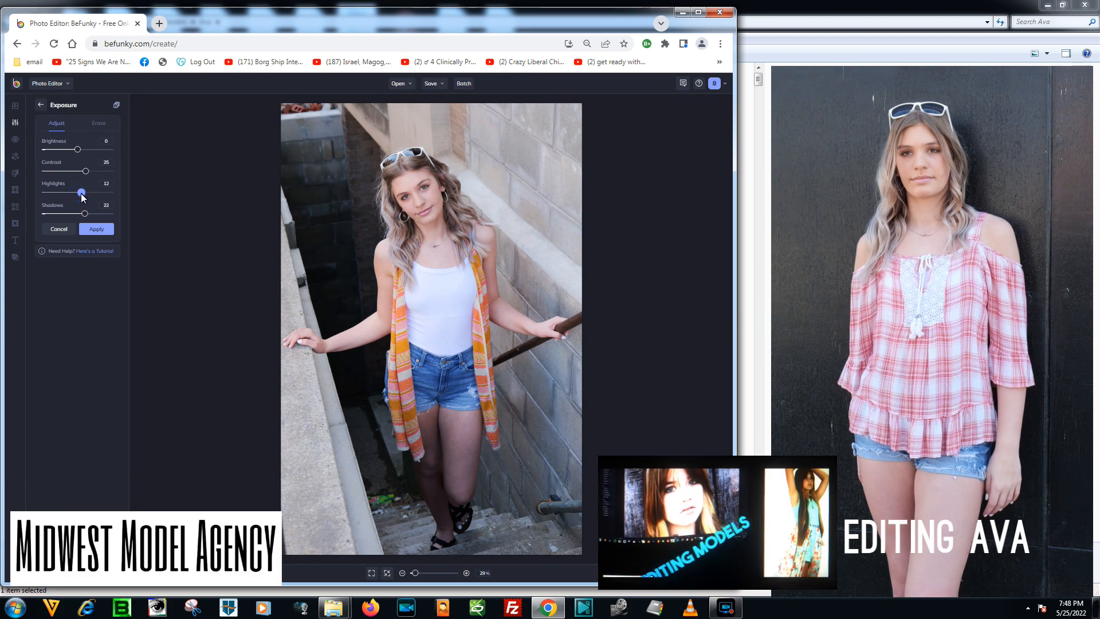
left_click(90, 229)
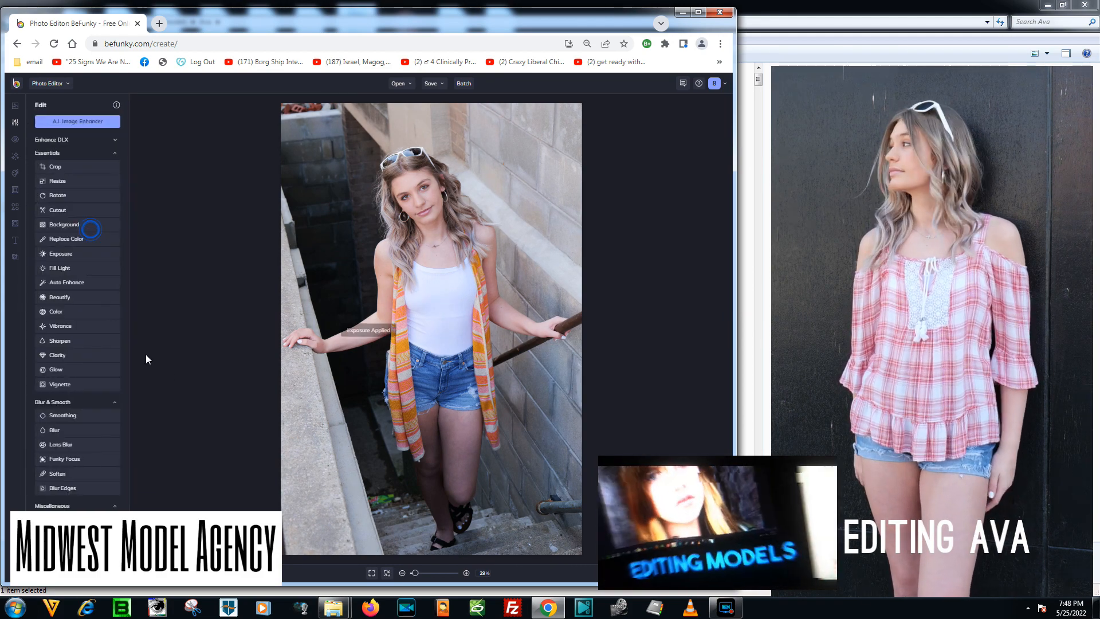
Apply a Color adjustment with saturation 15, leaving hue and temperature at 0.
left_click(75, 314)
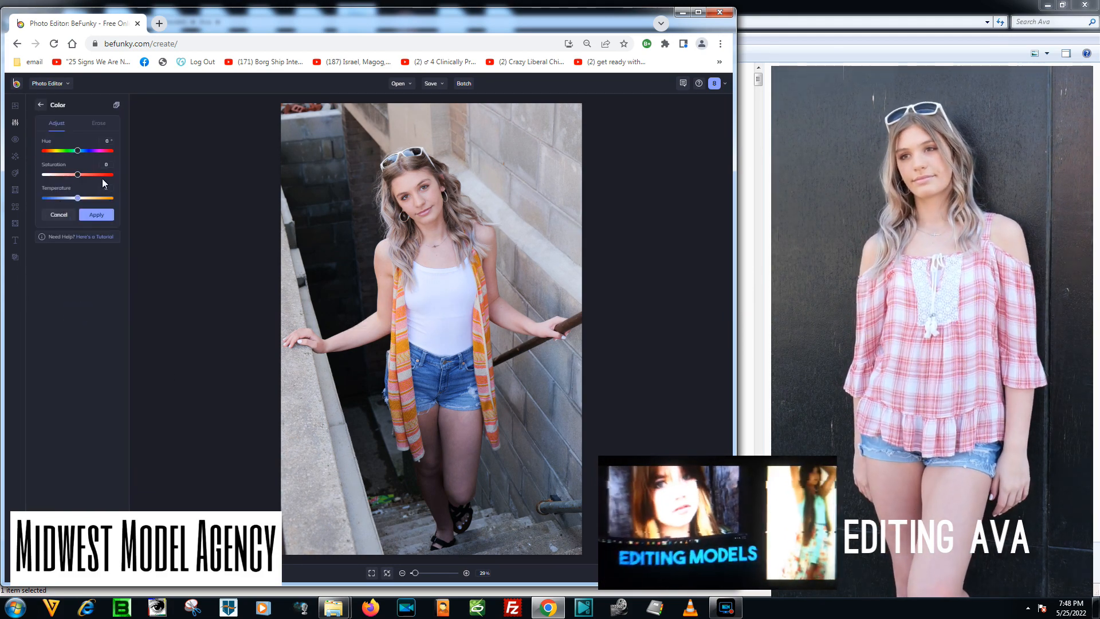
left_click_drag(79, 174, 76, 201)
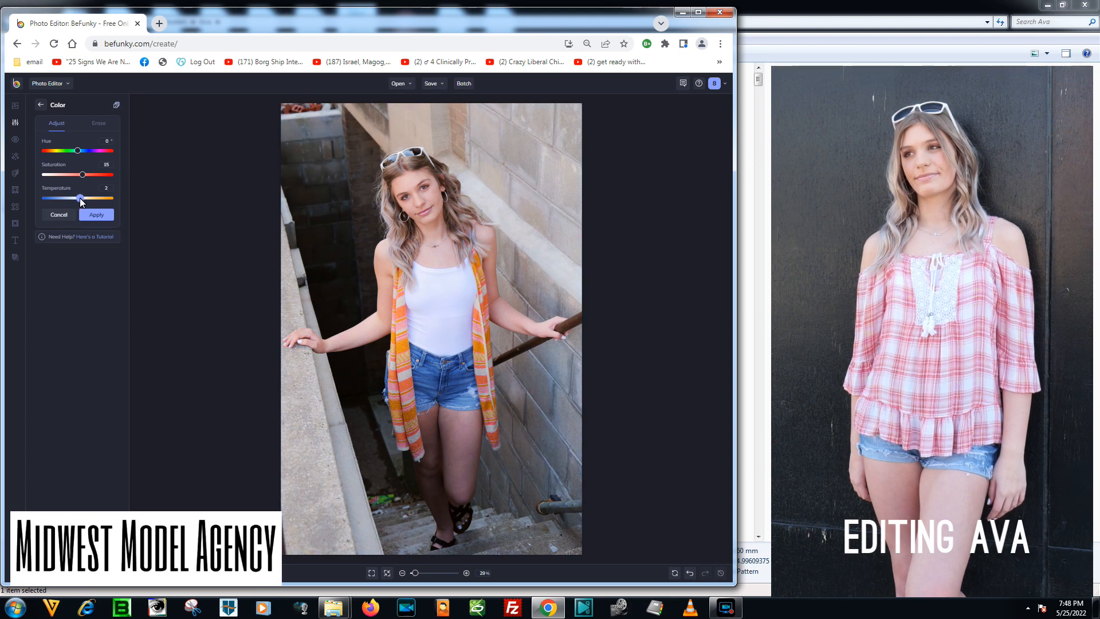
left_click_drag(81, 201, 82, 200)
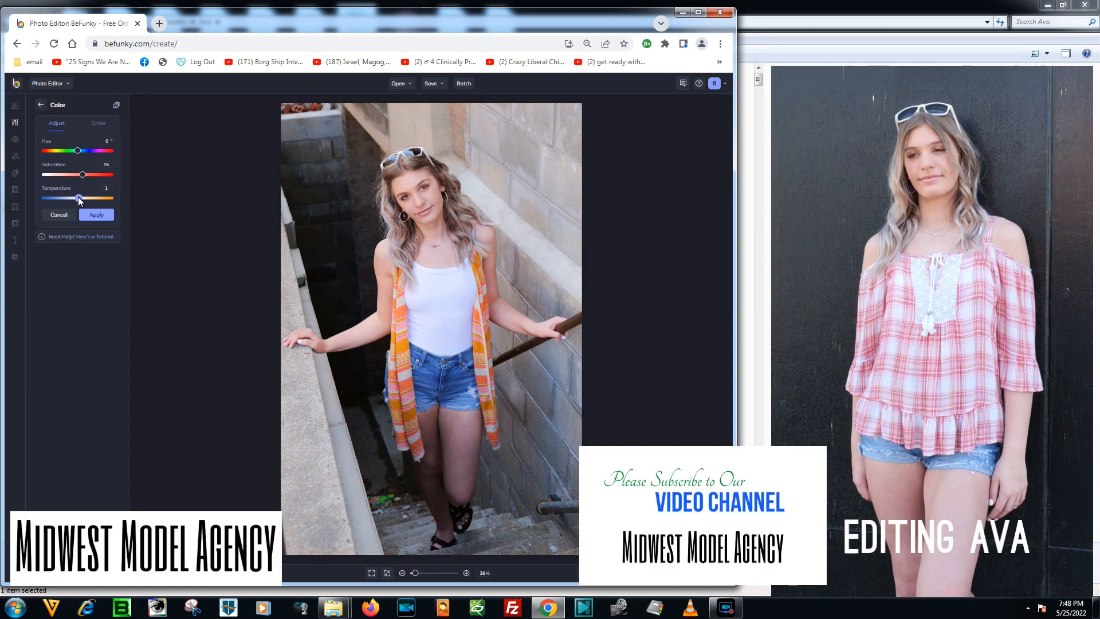
left_click_drag(79, 200, 79, 200)
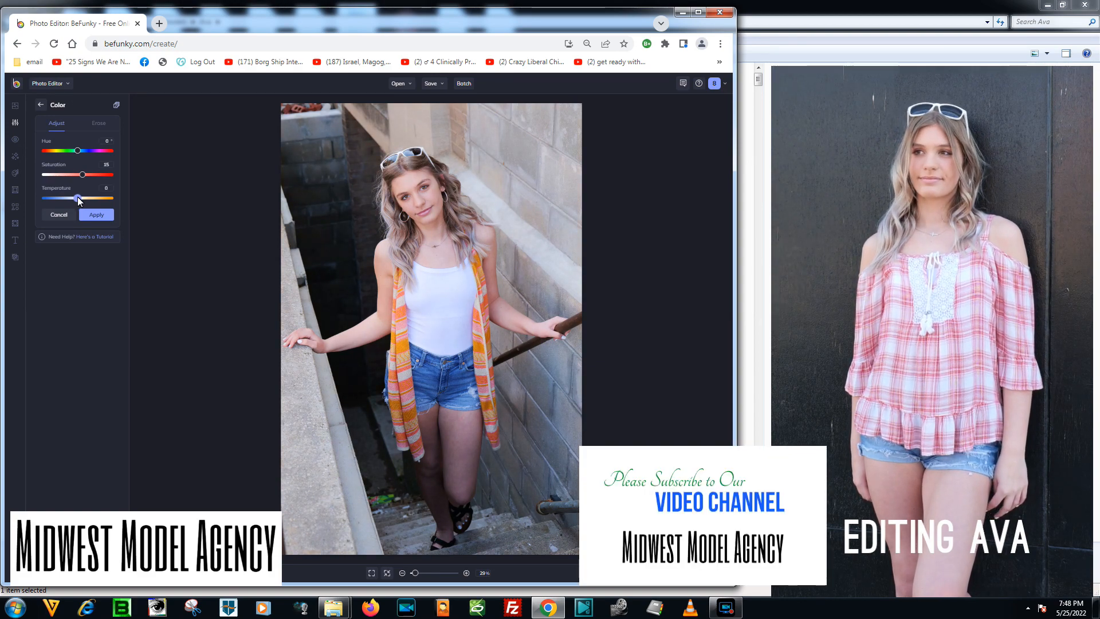
left_click(98, 215)
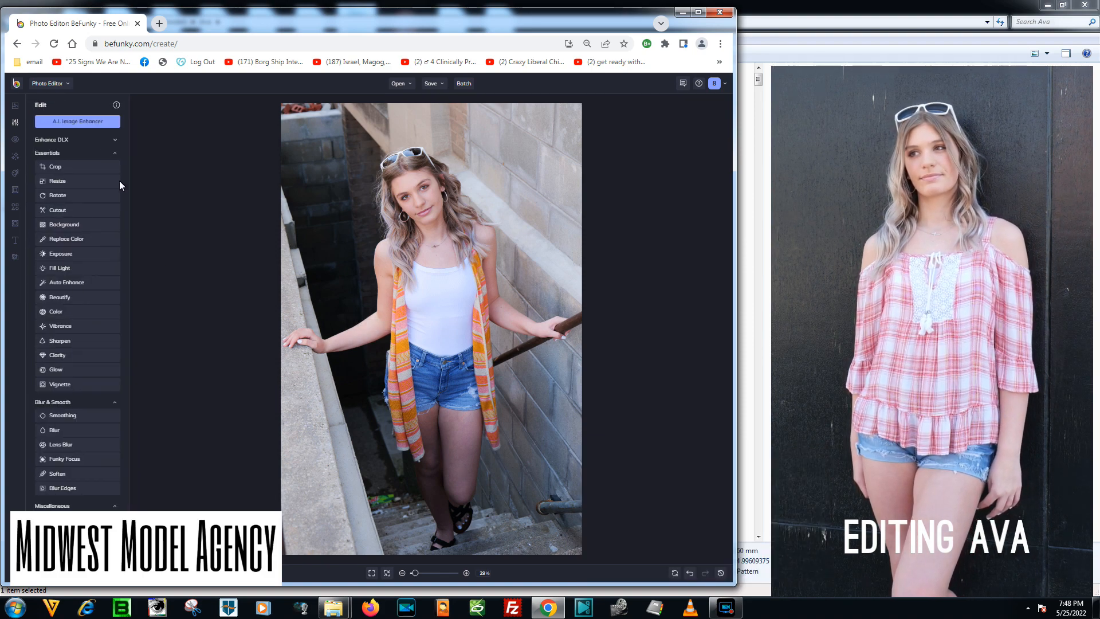
Crop the photo to 2585 × 3877 px with locked aspect ratio, trimming its upper and right edges while keeping both hands and feet.
mouse_move(17, 137)
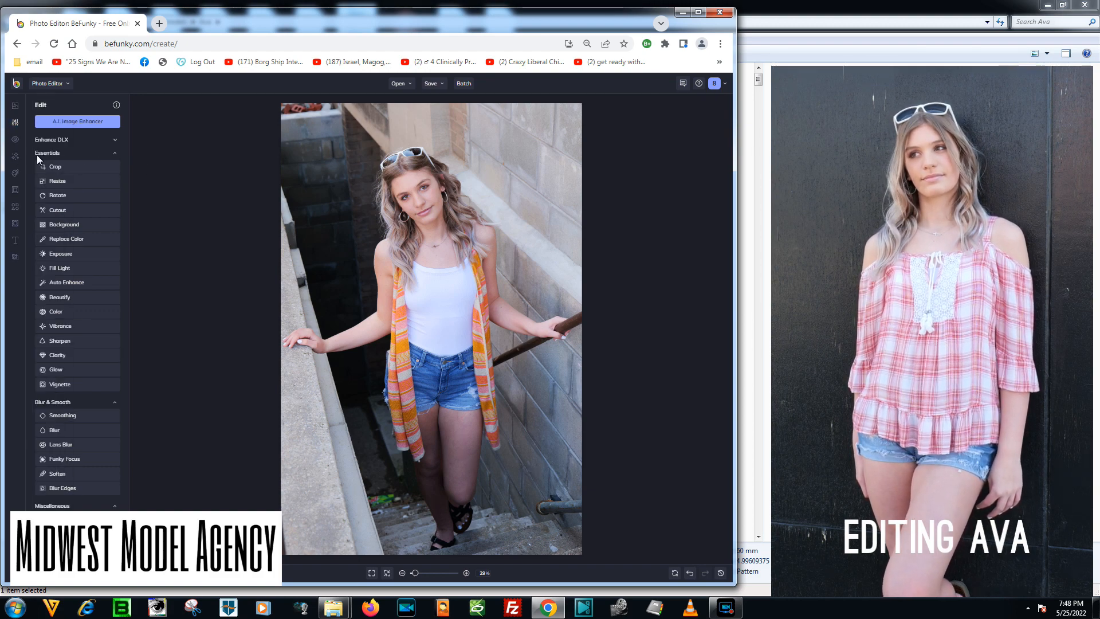
left_click(66, 167)
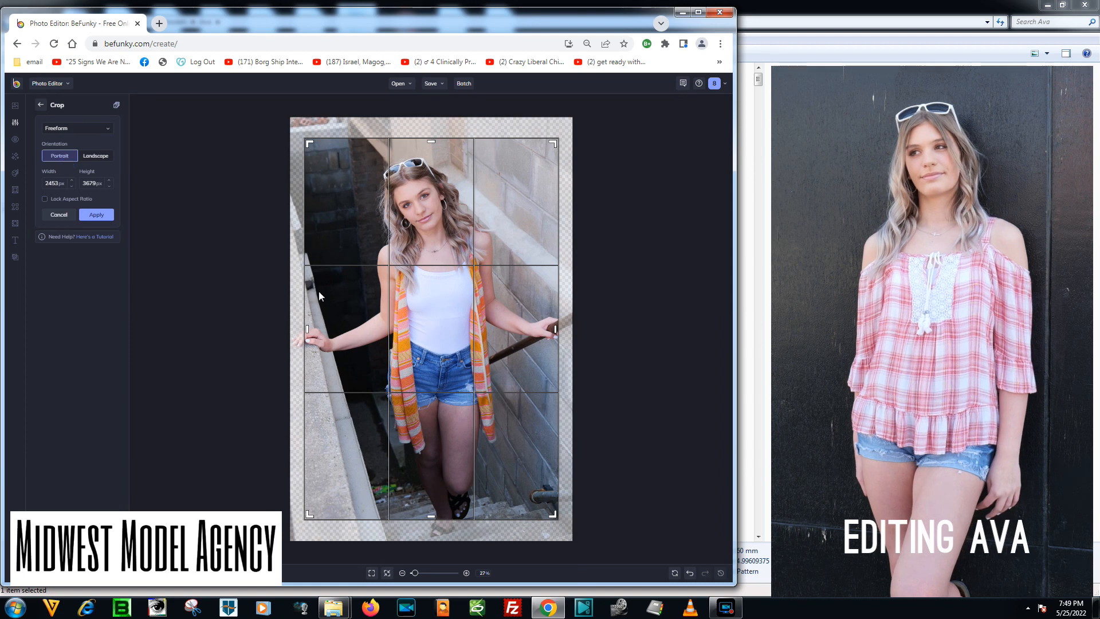
left_click(45, 199)
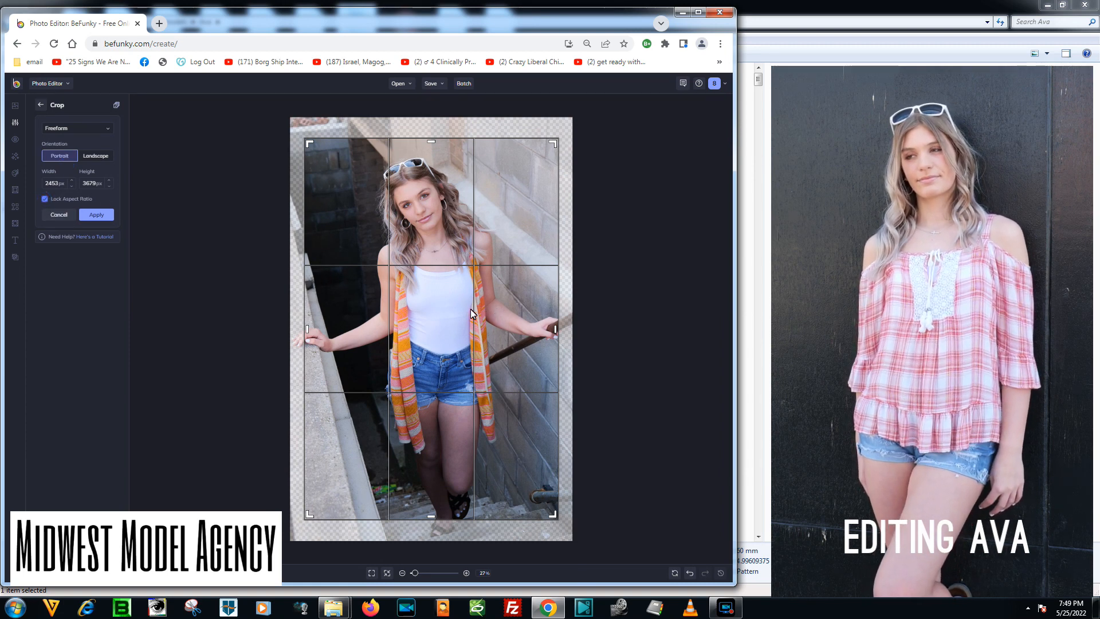
left_click_drag(471, 310, 458, 323)
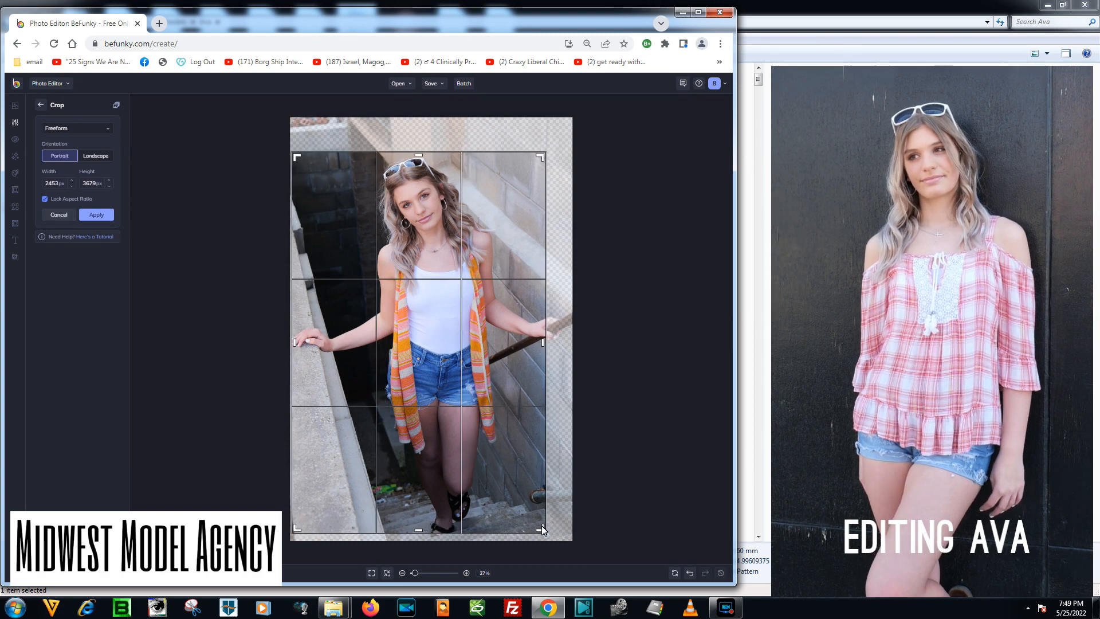
left_click_drag(541, 526, 586, 574)
left_click_drag(486, 459, 494, 460)
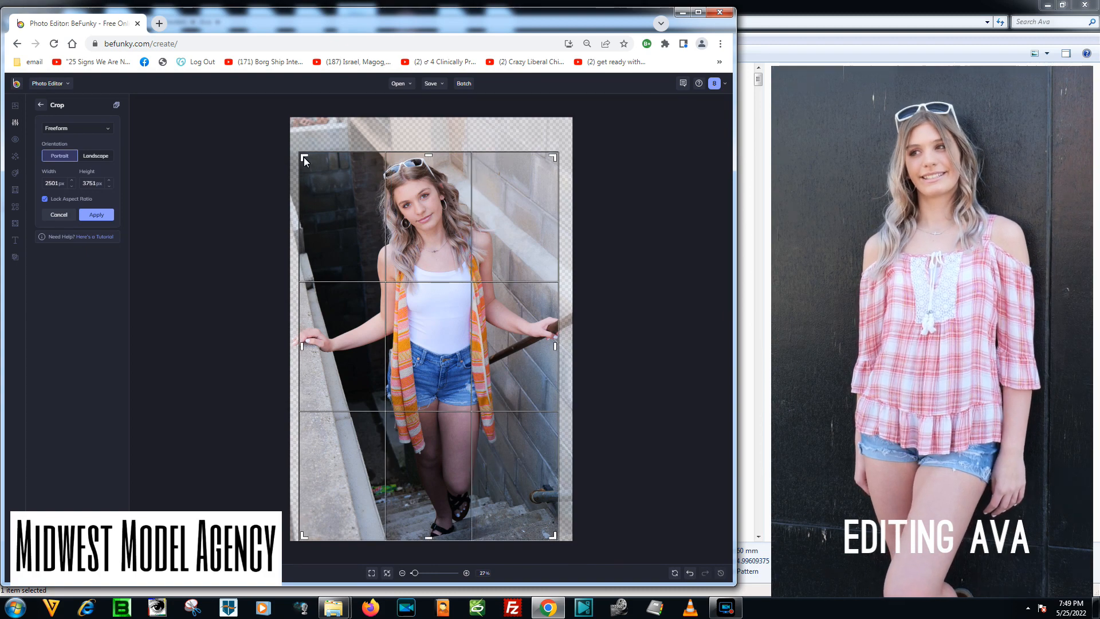
left_click_drag(303, 161, 293, 144)
left_click_drag(458, 297, 471, 297)
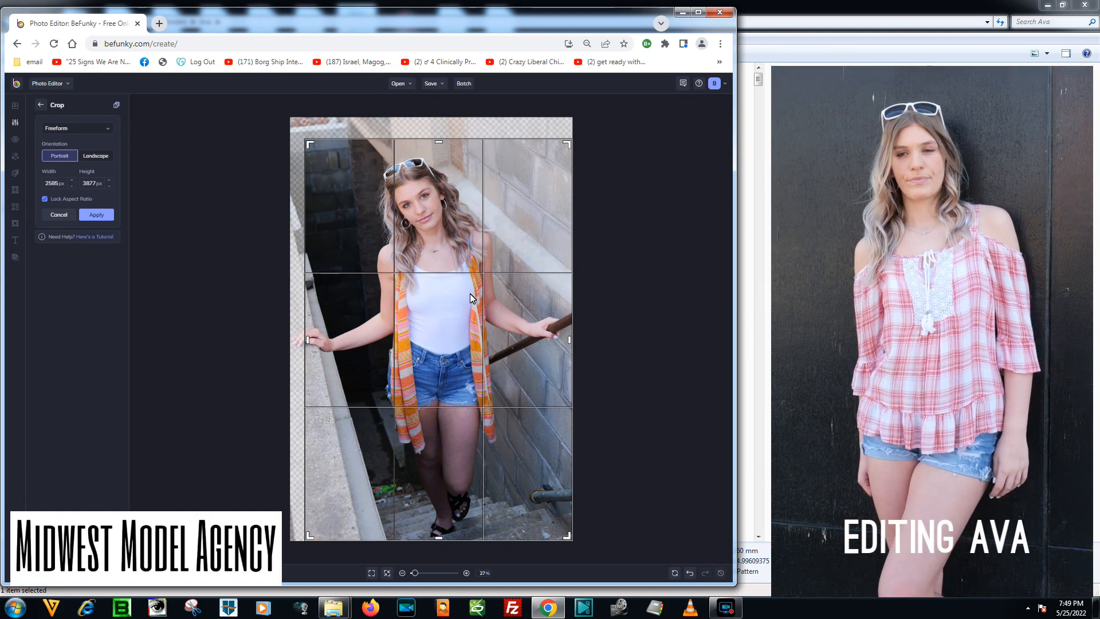
left_click_drag(468, 314, 448, 322)
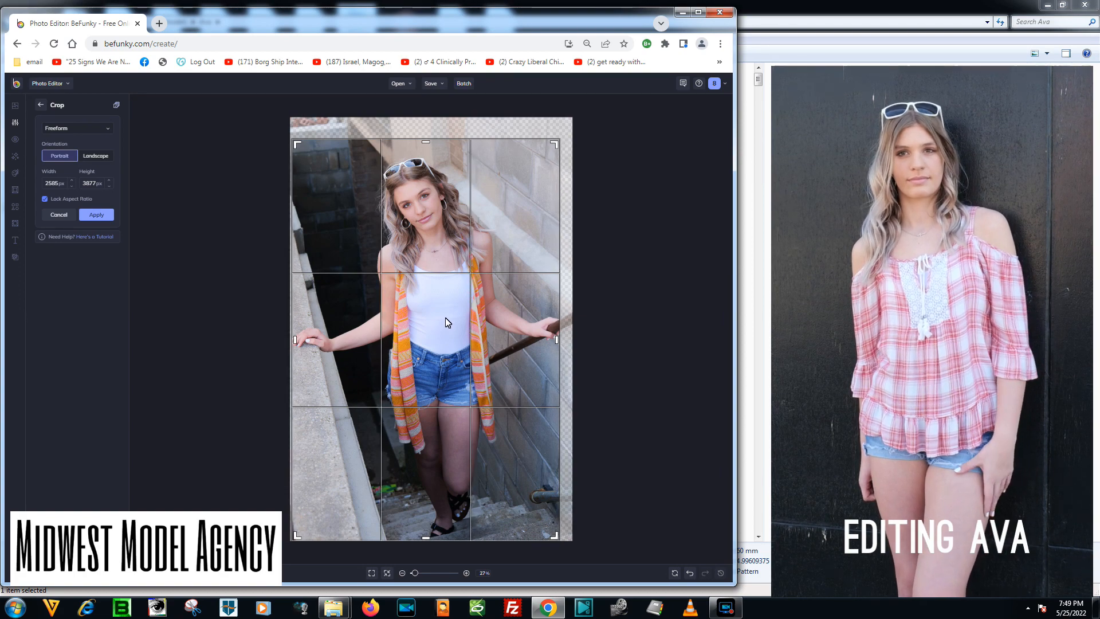
left_click(101, 218)
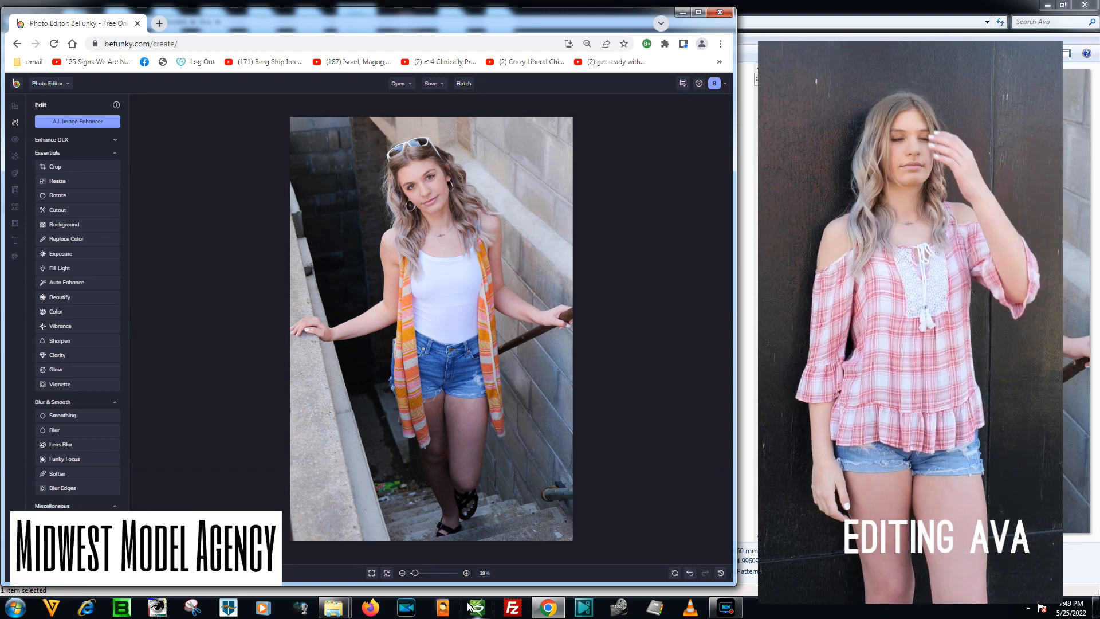
Set up the Clone tool at the litter on the stairs with brush size 30% and brush hardness 58%.
left_click_drag(416, 573, 420, 573)
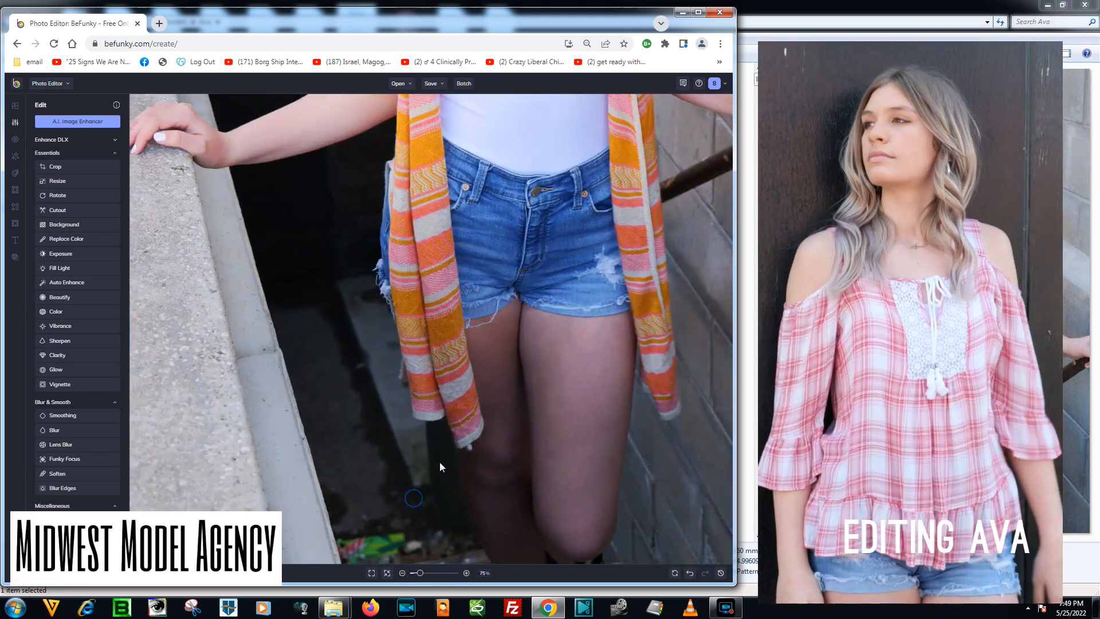
left_click_drag(440, 467, 445, 259)
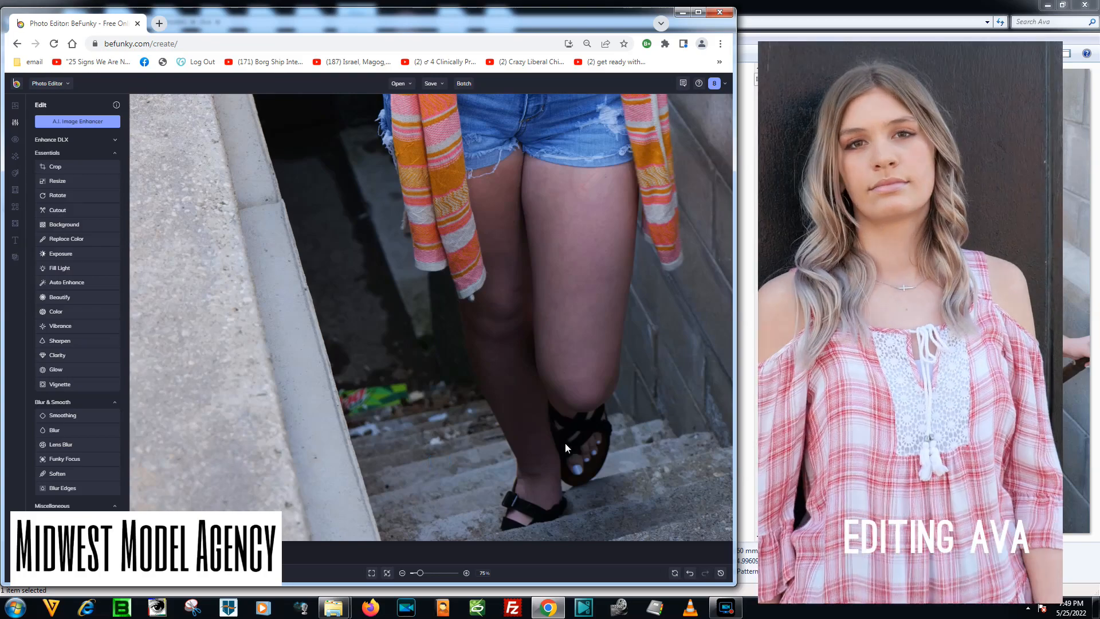
left_click_drag(420, 573, 427, 573)
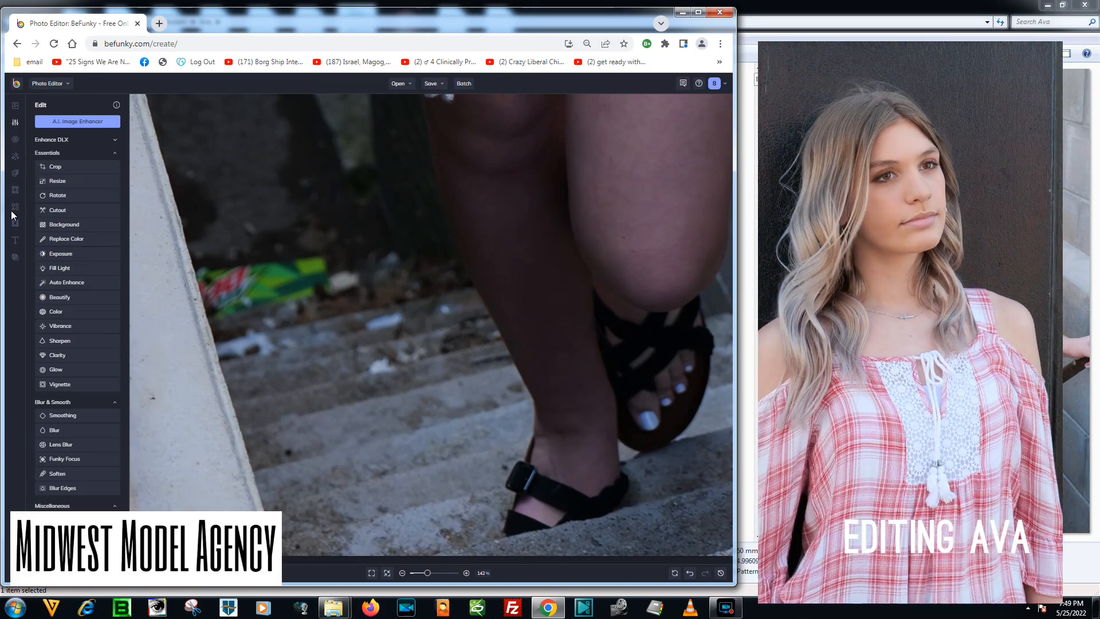
left_click(15, 139)
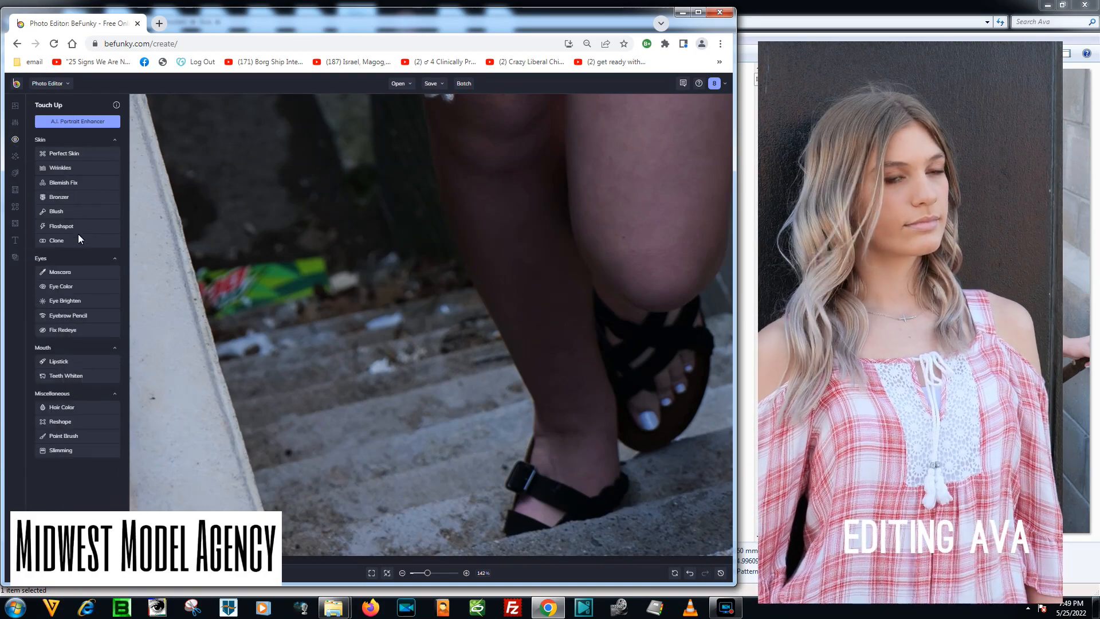
left_click(68, 241)
left_click_drag(79, 171, 73, 169)
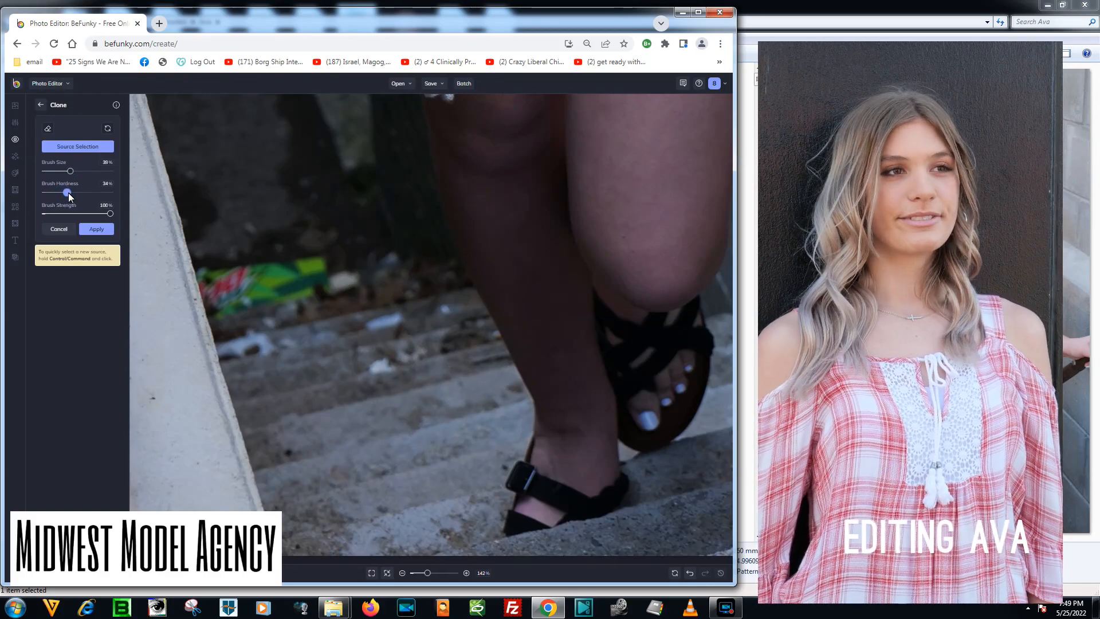
left_click_drag(67, 171, 63, 171)
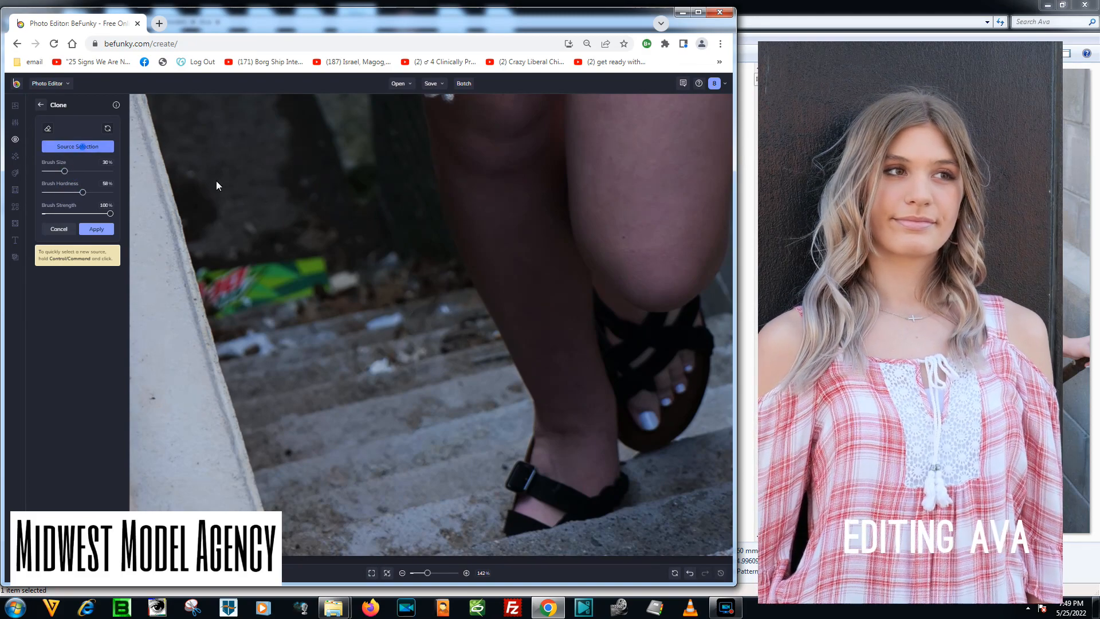
Clone dark ground from above the stairs over the green litter beside the concrete ledge.
left_click(255, 172)
mouse_move(221, 225)
left_mouse_down()
mouse_move(229, 268)
mouse_move(250, 248)
mouse_move(271, 266)
mouse_move(318, 277)
left_mouse_up()
left_click(202, 177)
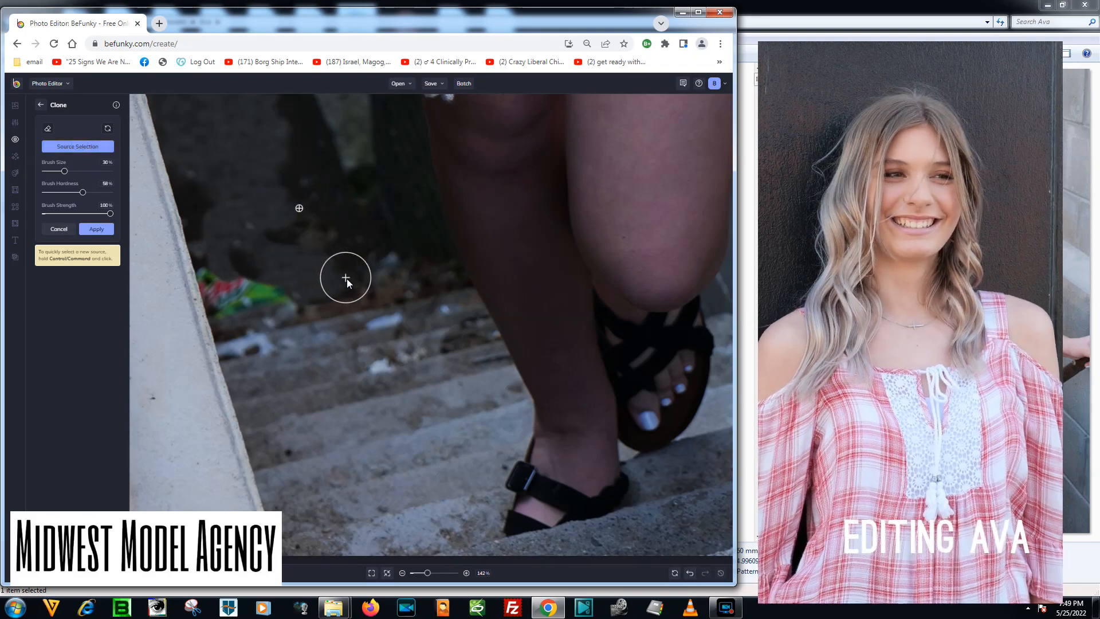
left_click(280, 291)
left_click(78, 148)
left_click(243, 180)
mouse_move(257, 263)
left_mouse_down()
mouse_move(248, 292)
mouse_move(225, 279)
mouse_move(235, 307)
mouse_move(226, 281)
left_mouse_up()
Reduce the Clone brush size to 28% and cover the white litter on the upper steps with nearby stair texture.
left_click_drag(65, 171, 63, 171)
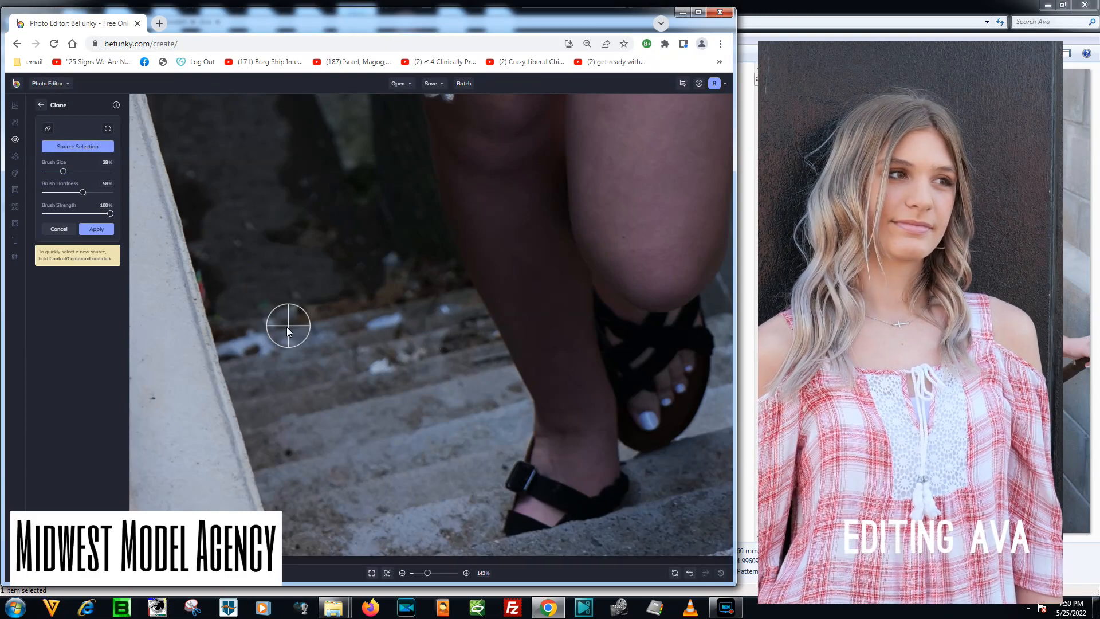
left_click(318, 372, "ctrl")
mouse_move(359, 362)
left_mouse_down()
mouse_move(389, 357)
mouse_move(349, 328)
mouse_move(386, 320)
left_mouse_up()
left_click(82, 146)
left_click(365, 324)
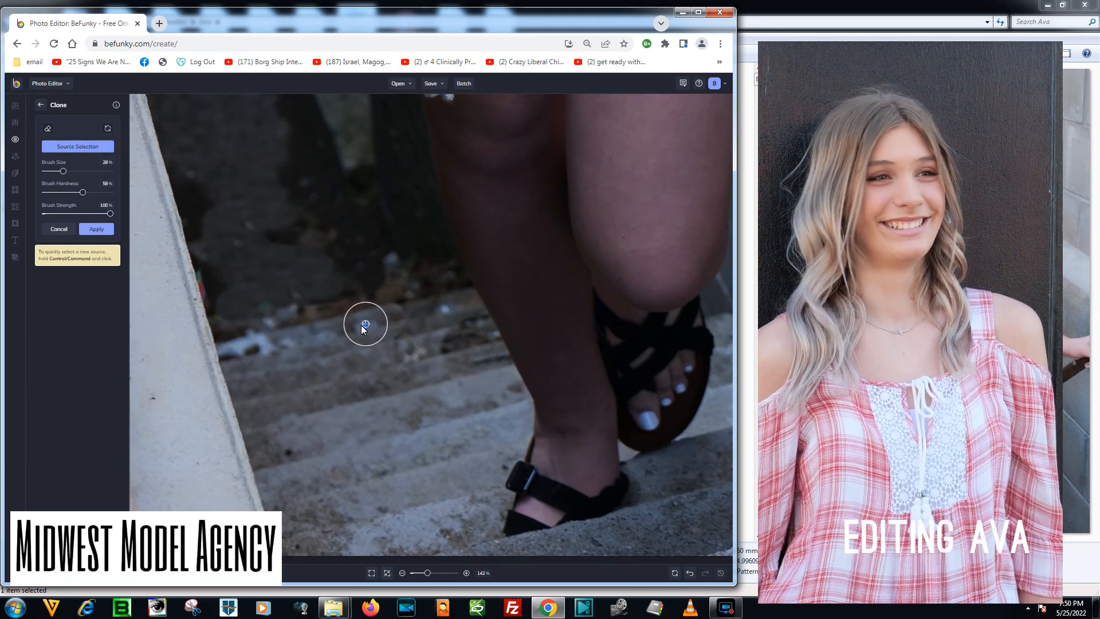
left_click_drag(250, 344, 269, 345)
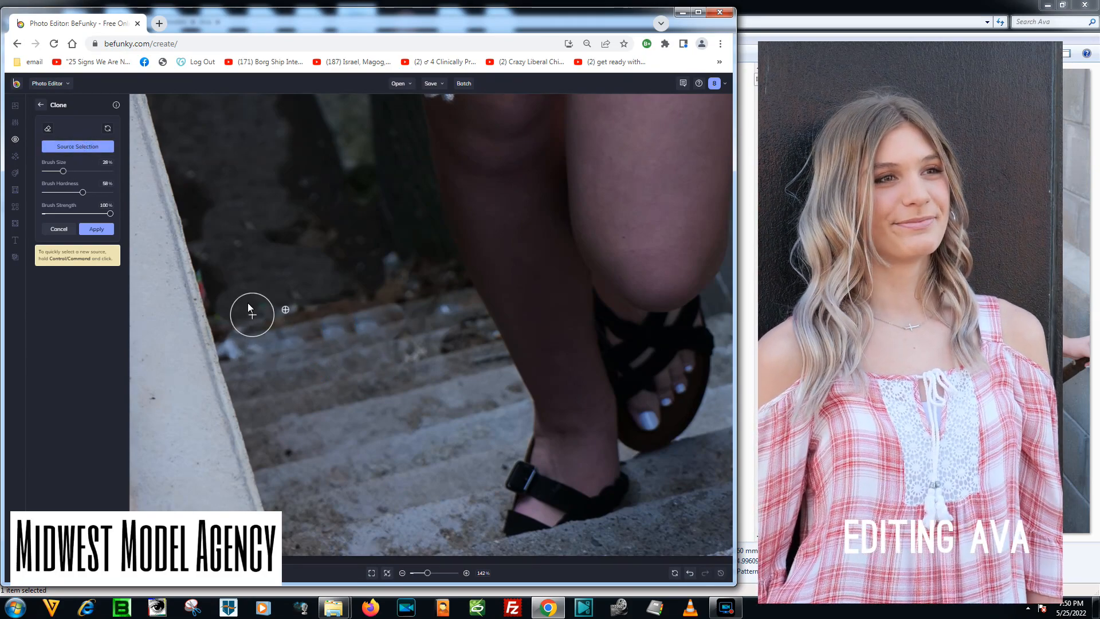
Clone clean dark ground over the remaining litter specks along the inner edge of the ledge.
left_click(85, 145)
left_click(258, 279)
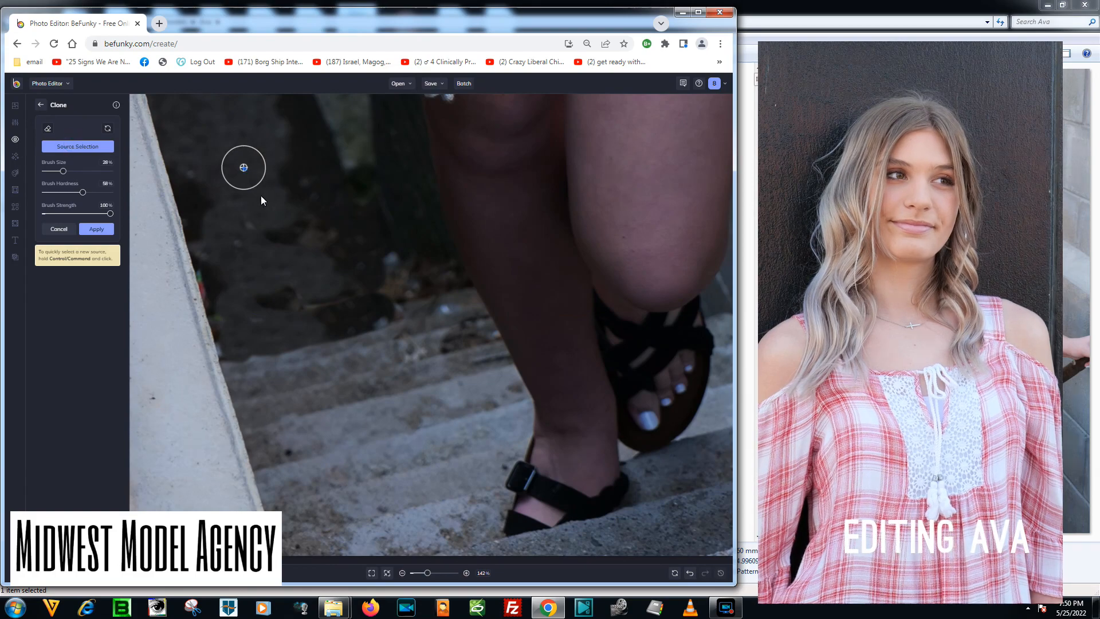
left_click(90, 148)
left_click(244, 138)
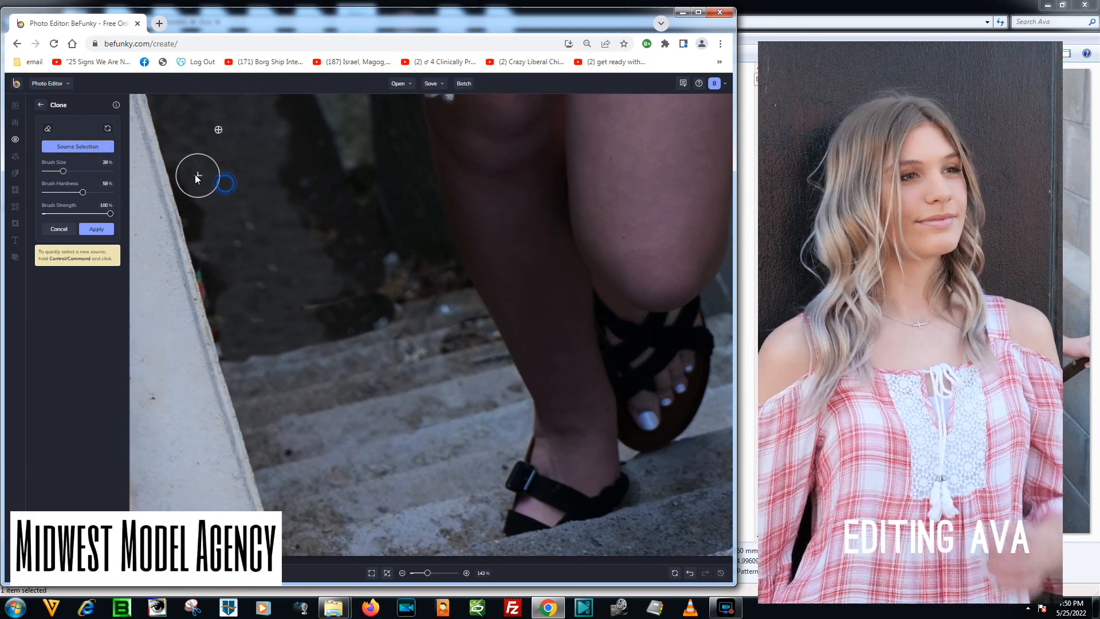
mouse_move(223, 253)
left_mouse_down()
mouse_move(228, 288)
mouse_move(212, 249)
mouse_move(240, 326)
left_mouse_up()
Clone plain dark ground over the leaves and debris above the top steps and apply the Clone edit.
left_click(94, 148)
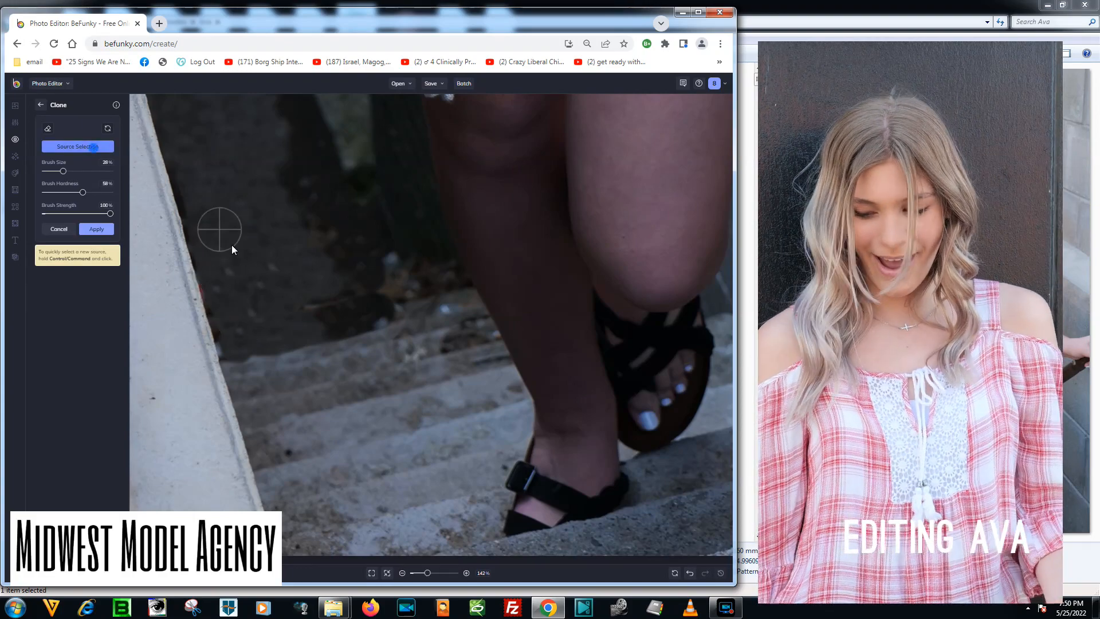
left_click(240, 250)
mouse_move(287, 288)
left_mouse_down()
mouse_move(346, 313)
mouse_move(304, 253)
left_mouse_up()
mouse_move(264, 172)
left_mouse_down()
mouse_move(333, 273)
mouse_move(325, 295)
left_mouse_up()
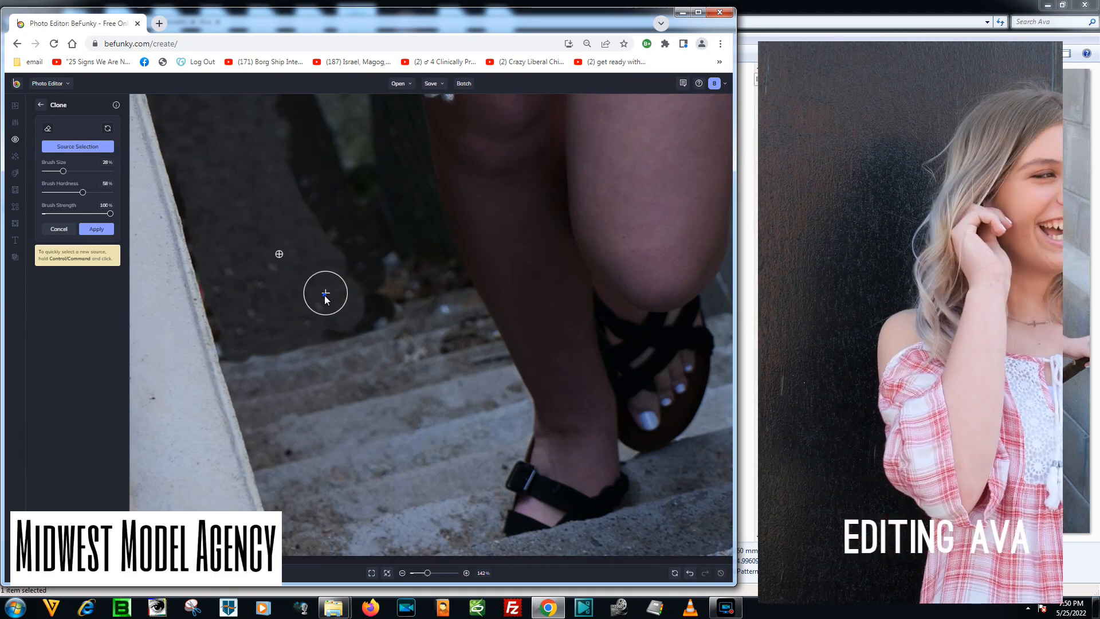
left_click(329, 321)
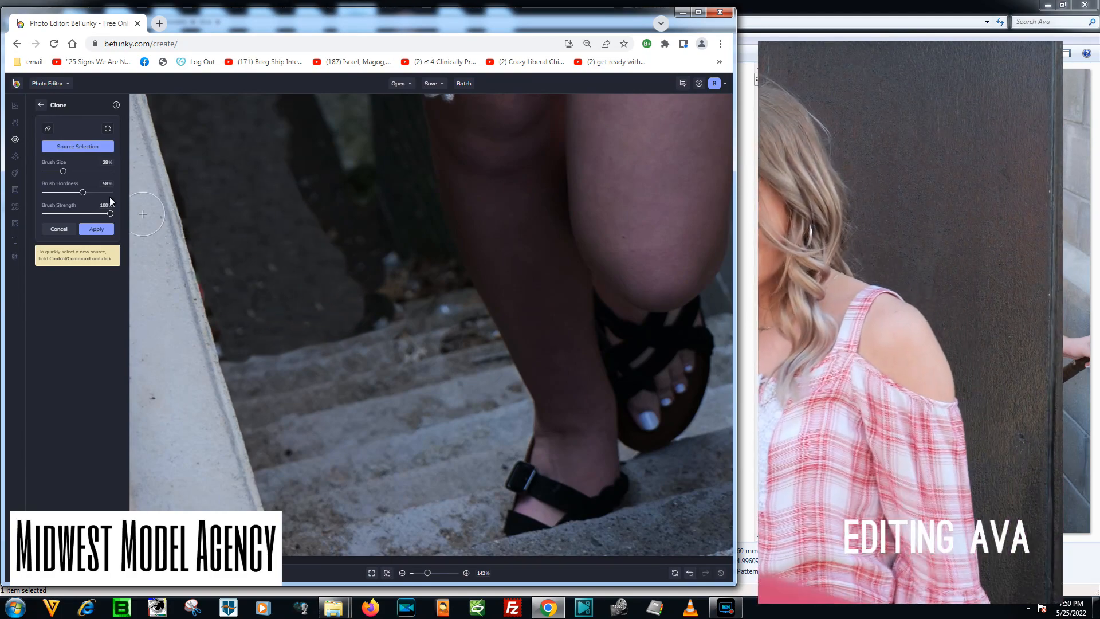
left_click(93, 230)
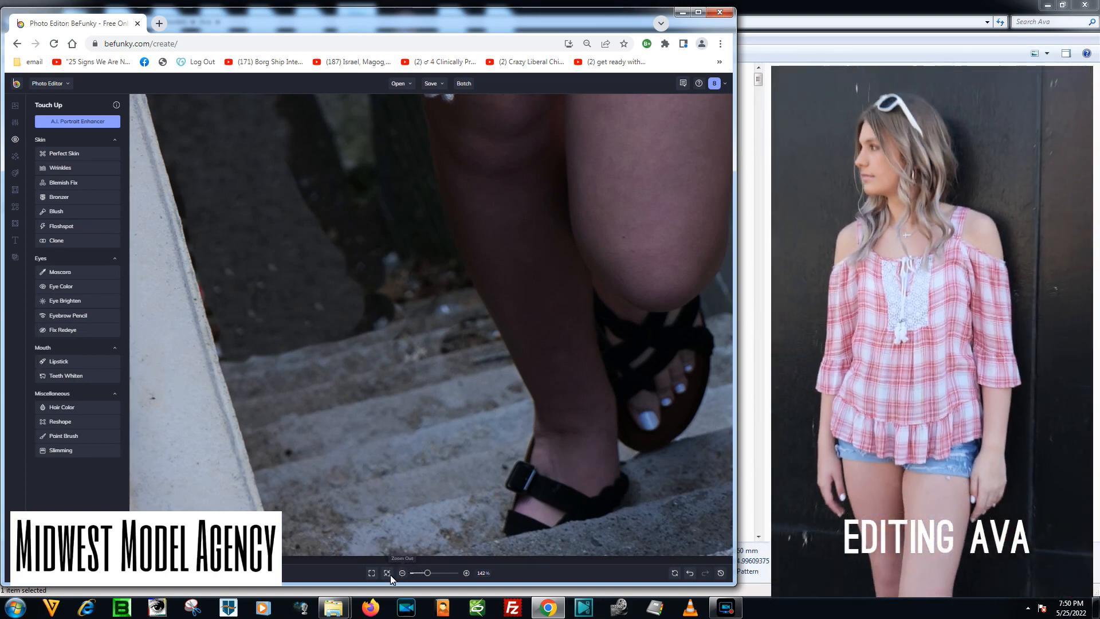
Set up Blemish Fix for a close-up of the model's face with brush size 27% and brush hardness 40%.
left_click(387, 573)
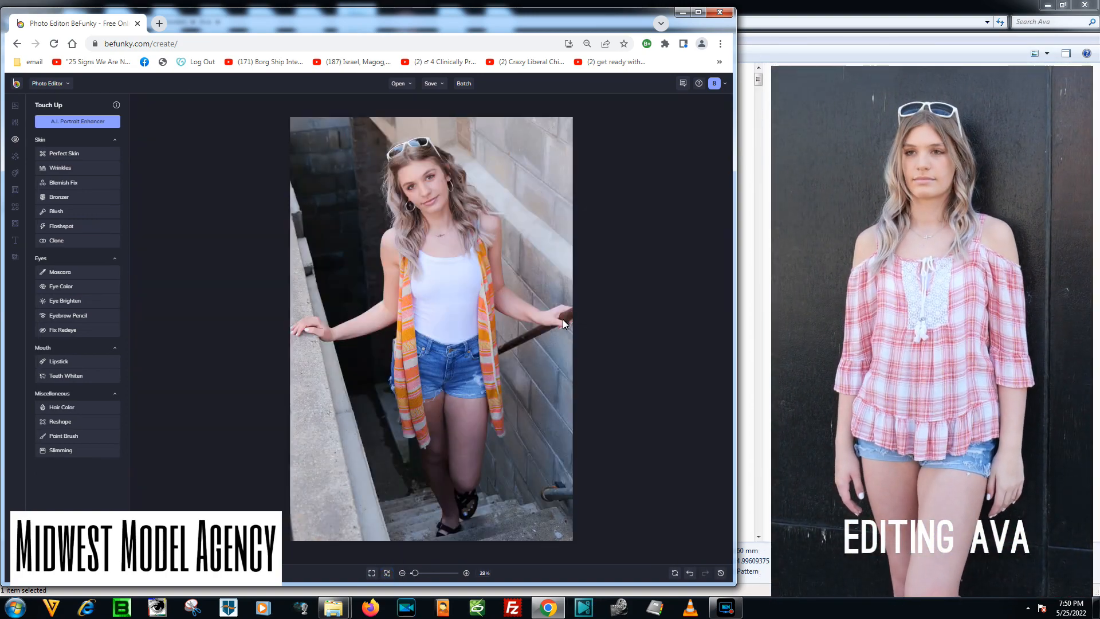
left_click_drag(414, 573, 419, 574)
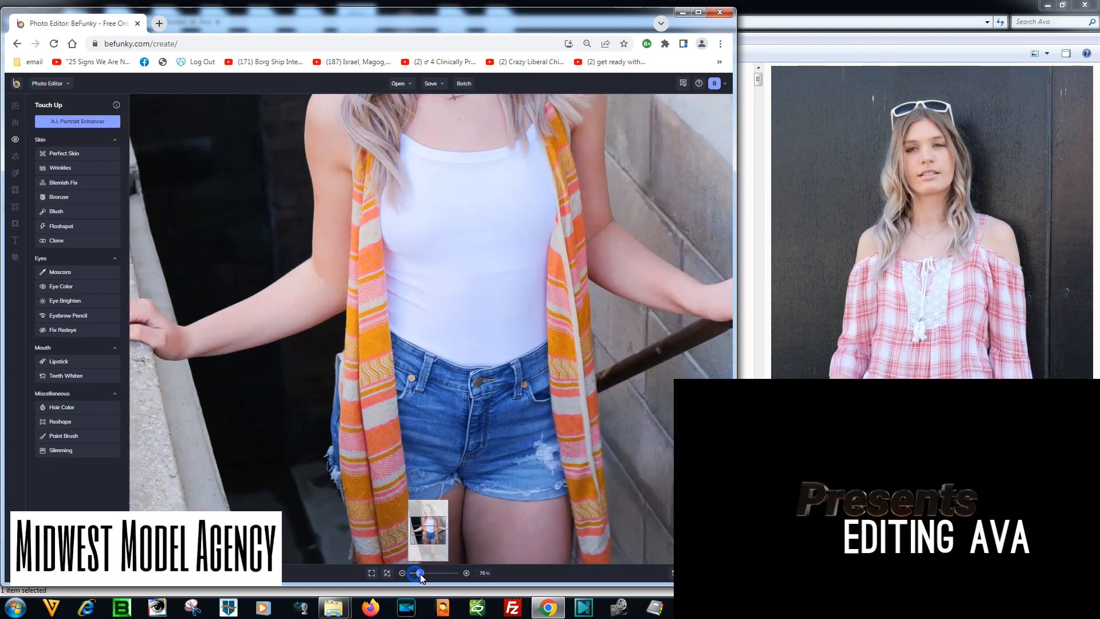
left_click_drag(230, 385, 312, 391)
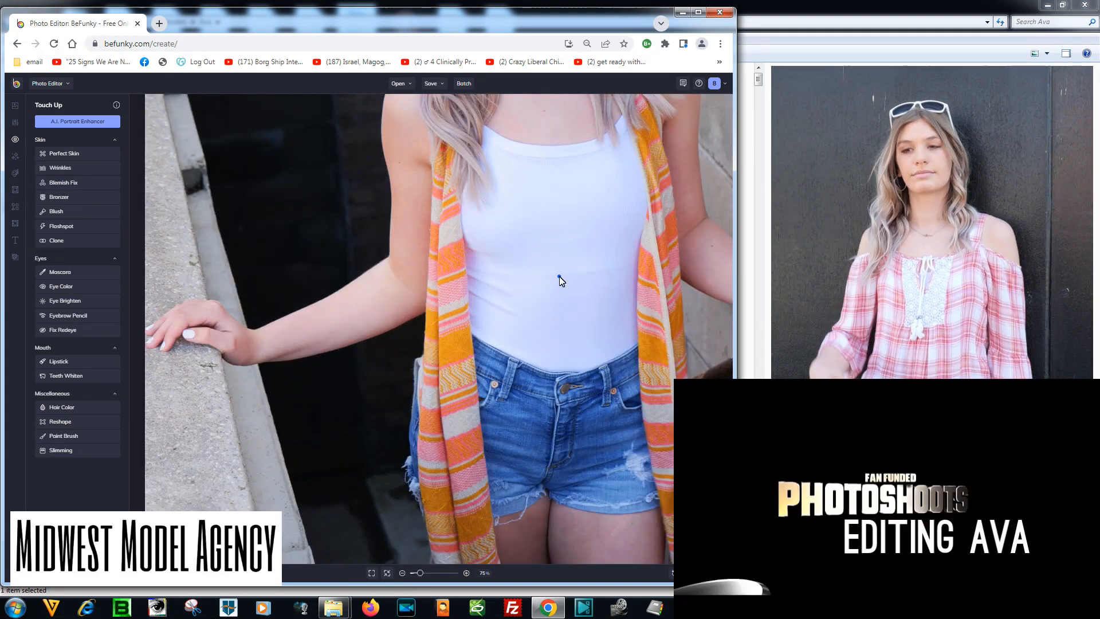
left_click_drag(560, 278, 534, 452)
left_click_drag(567, 339, 544, 465)
left_click_drag(420, 573, 431, 574)
left_click_drag(565, 339, 522, 459)
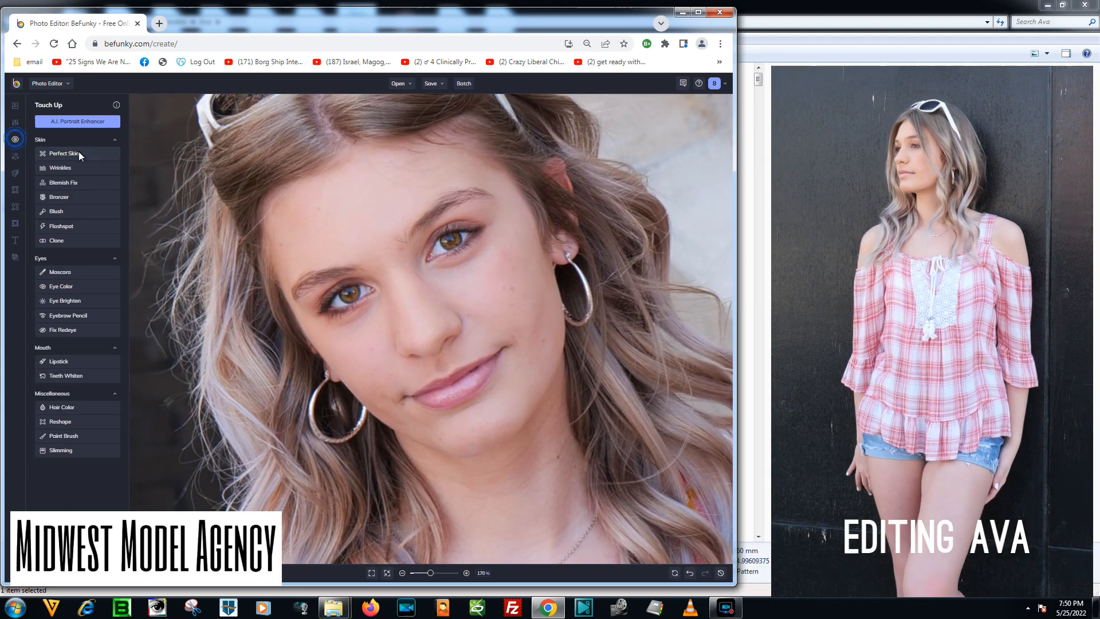
left_click(78, 178)
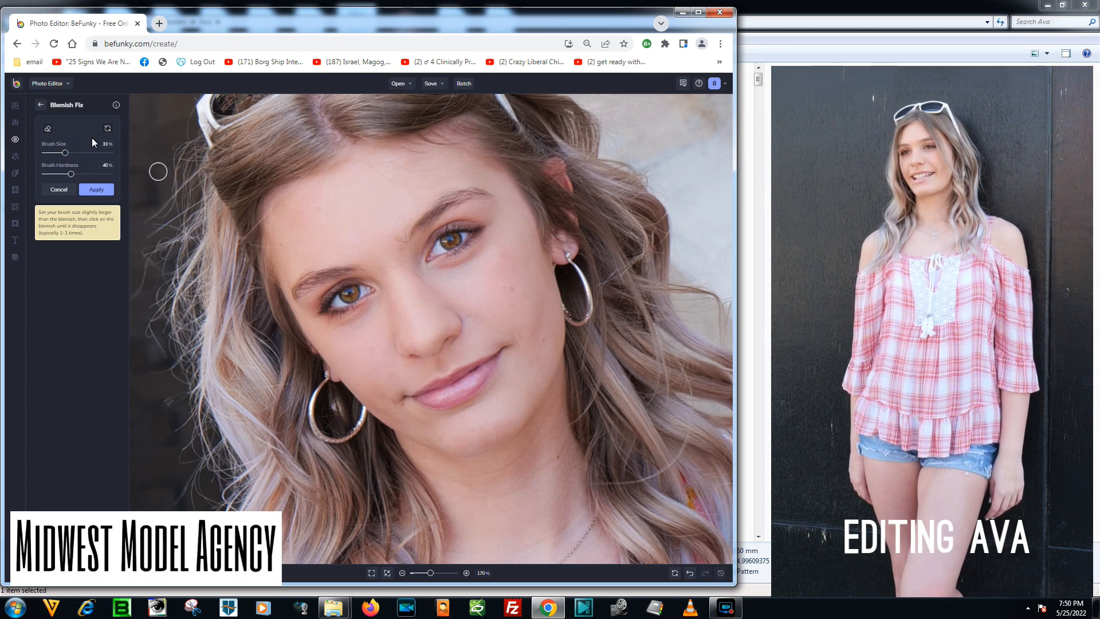
left_click_drag(64, 153, 63, 154)
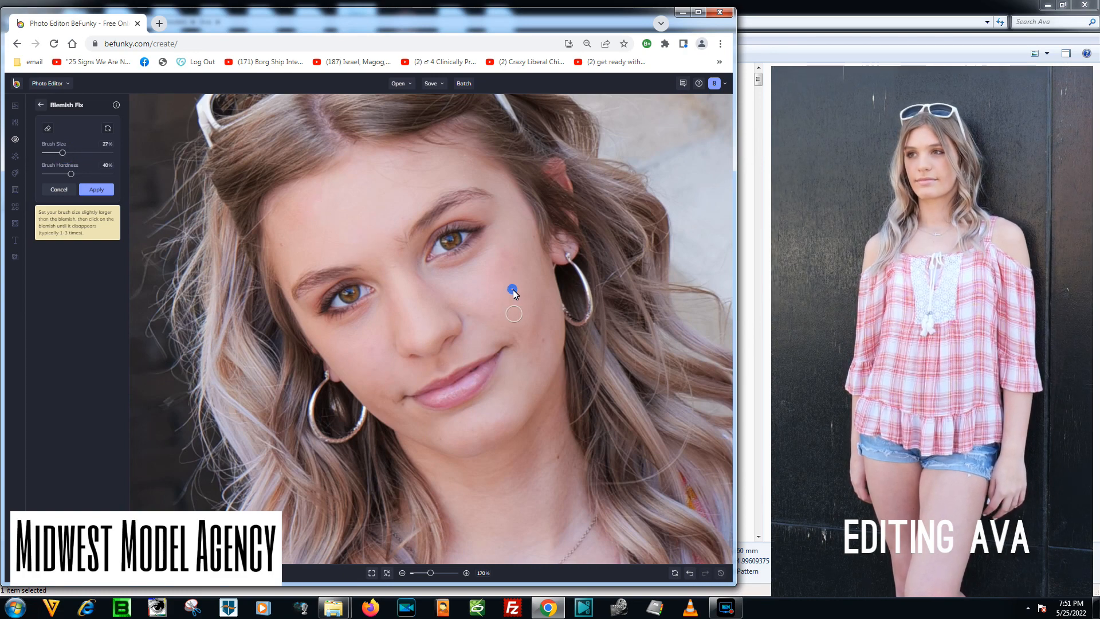
Remove the blemishes on both cheeks, reverting the fix tried between the eyebrows, and apply Blemish Fix.
left_click(508, 261)
left_click(540, 336)
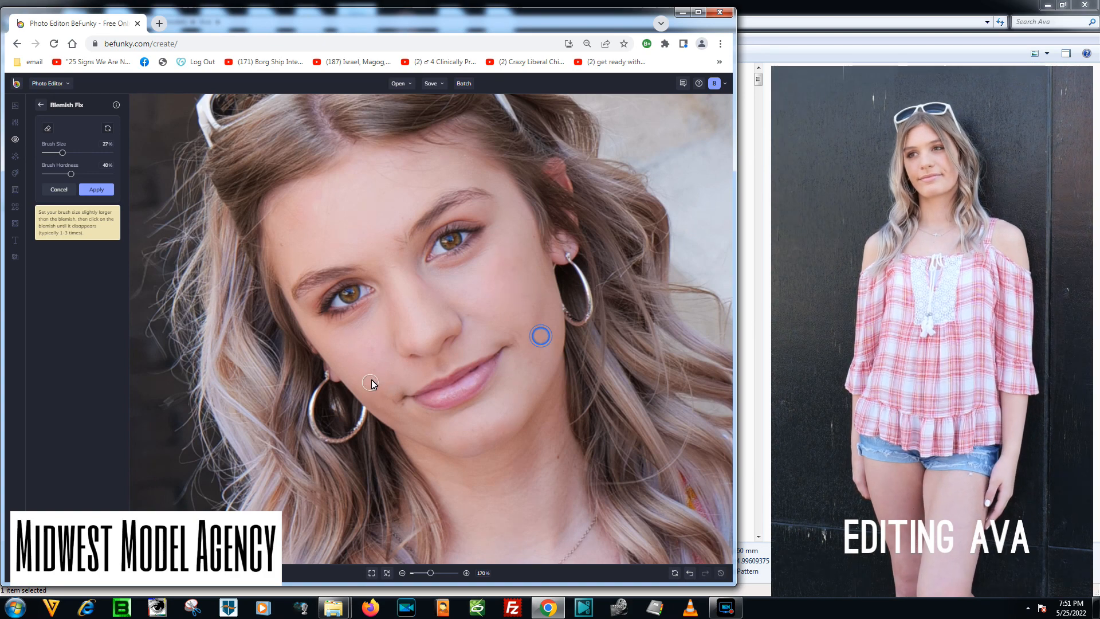
left_click(370, 348)
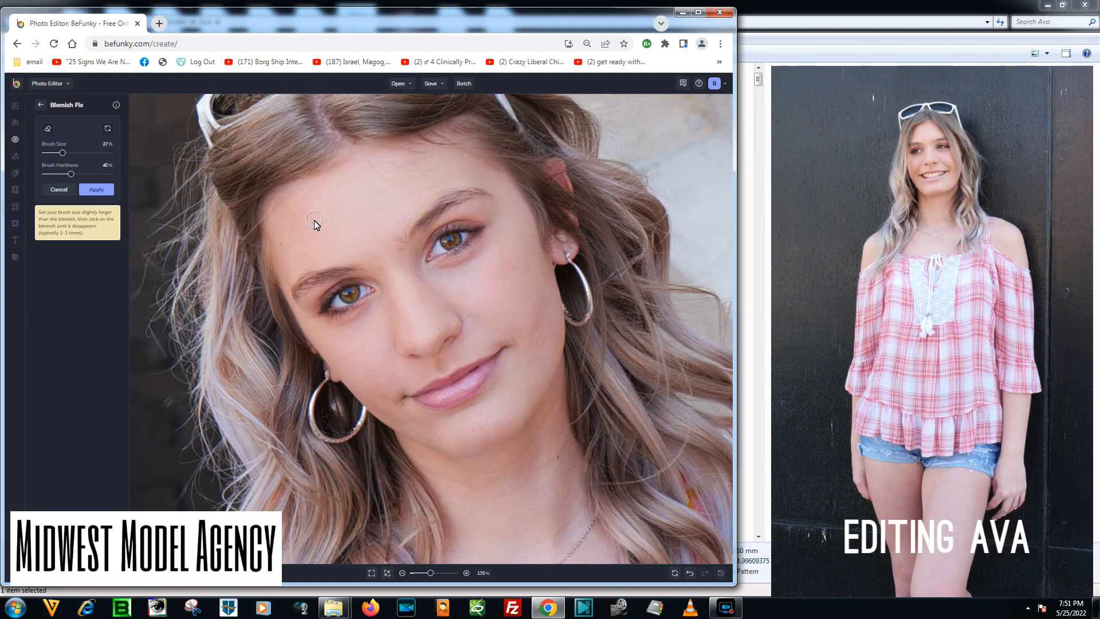
left_click(399, 243)
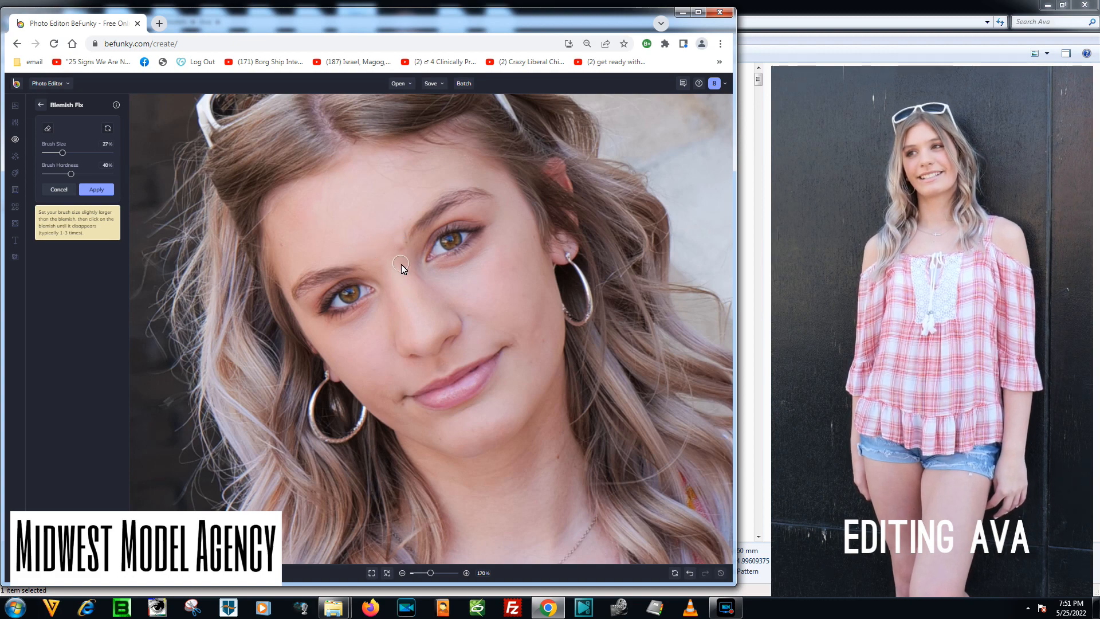
left_click(689, 572)
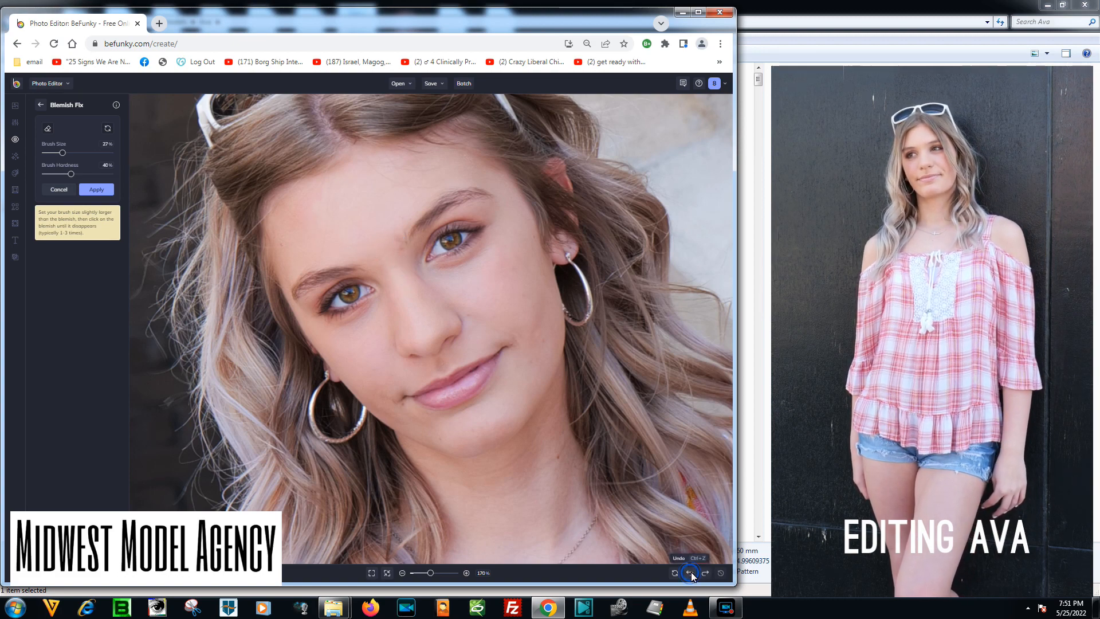
left_click(94, 187)
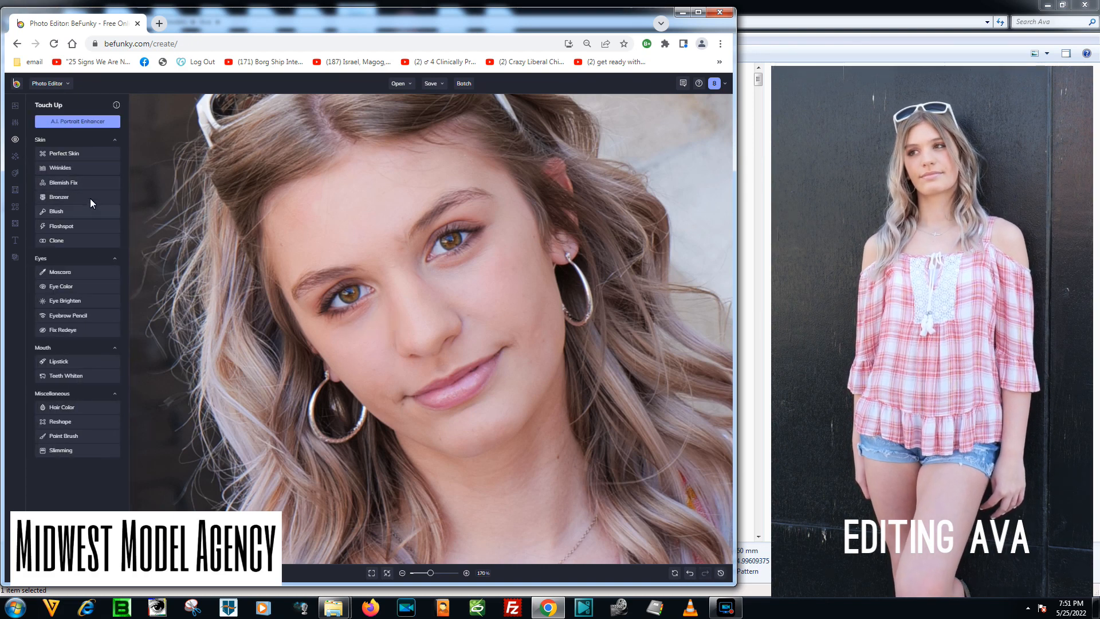
Smooth the face and neck with Perfect Skin at strength 54%, brush size 25% and brush hardness 47%, and apply it.
left_click(86, 154)
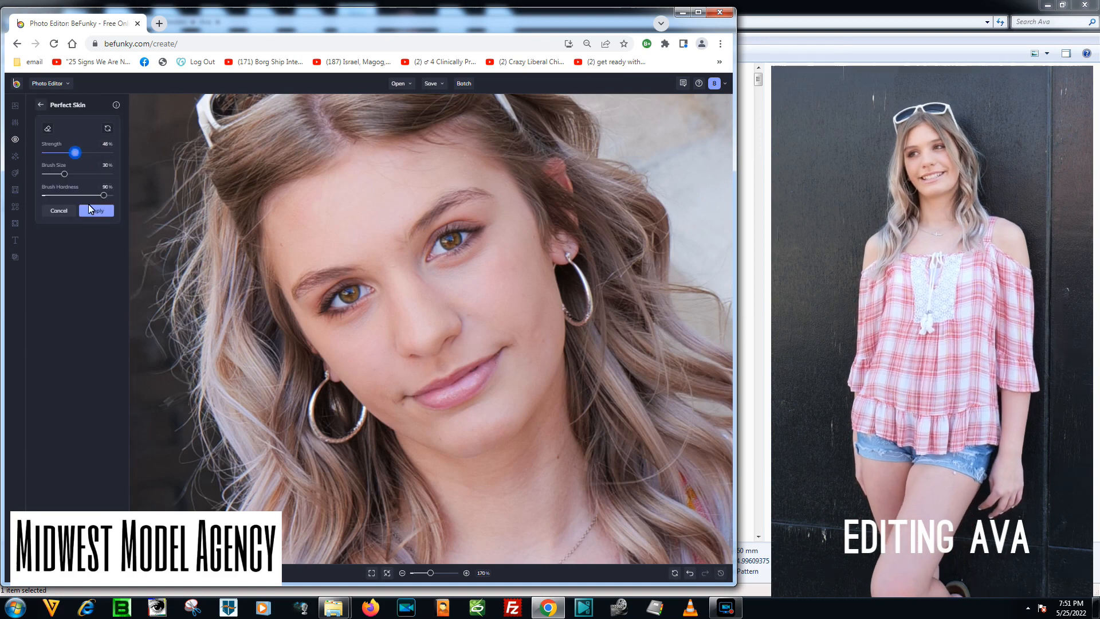
left_click_drag(71, 153, 78, 155)
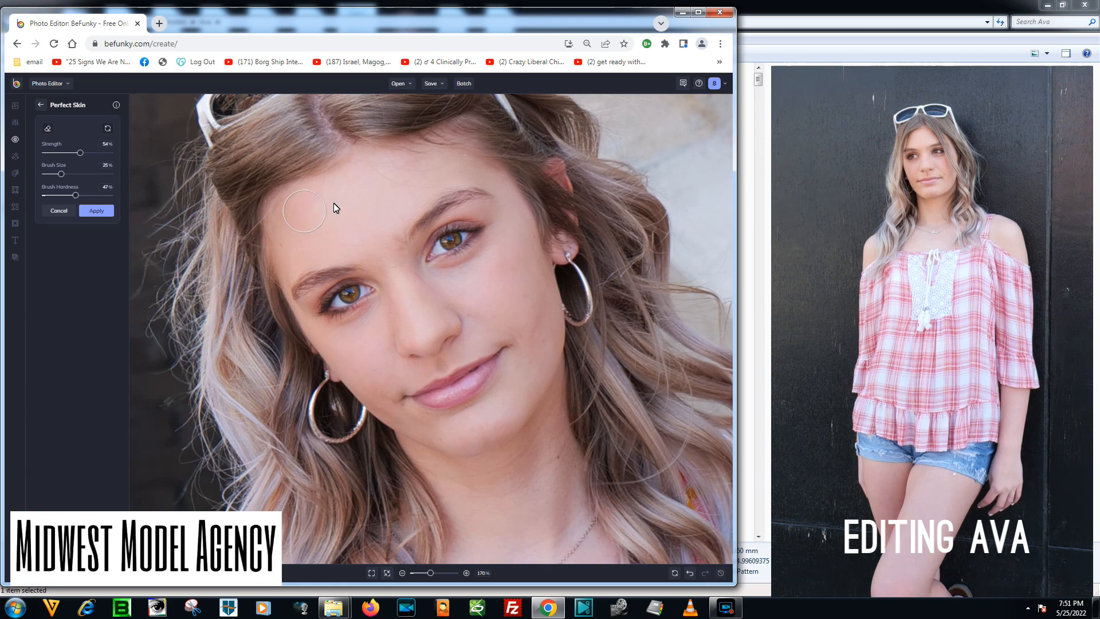
left_click(397, 211)
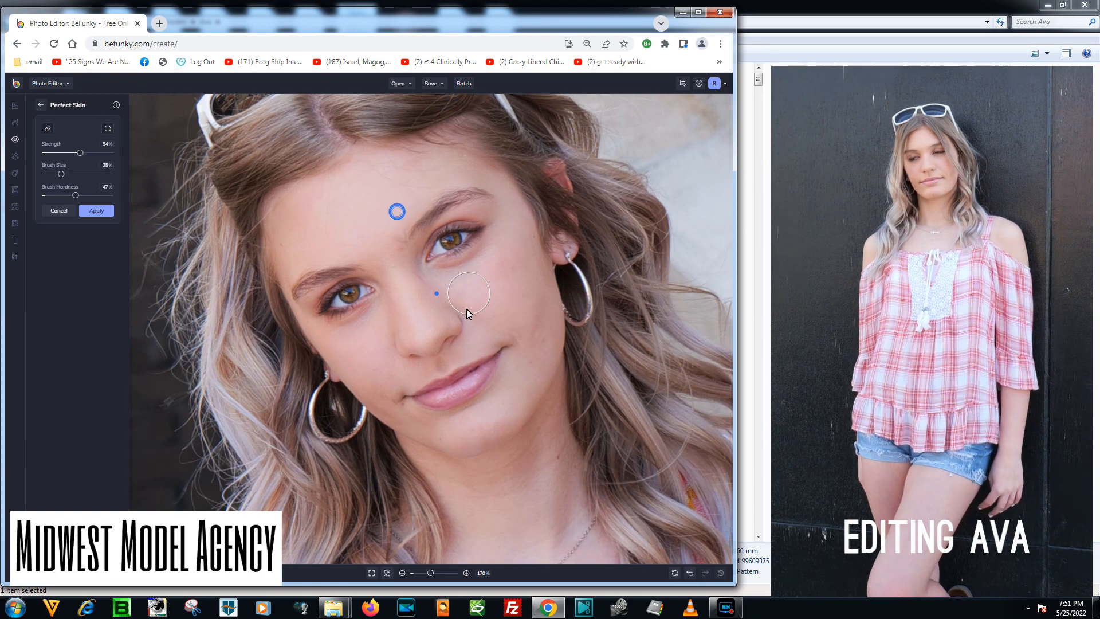
left_click(436, 293)
left_click_drag(538, 303, 517, 369)
mouse_move(476, 335)
left_mouse_down()
mouse_move(414, 374)
mouse_move(377, 373)
mouse_move(394, 407)
mouse_move(447, 435)
mouse_move(475, 426)
mouse_move(490, 448)
left_mouse_up()
left_click_drag(528, 352, 544, 313)
mouse_move(479, 298)
left_mouse_down()
mouse_move(458, 335)
mouse_move(340, 373)
left_mouse_up()
left_click_drag(365, 193, 334, 191)
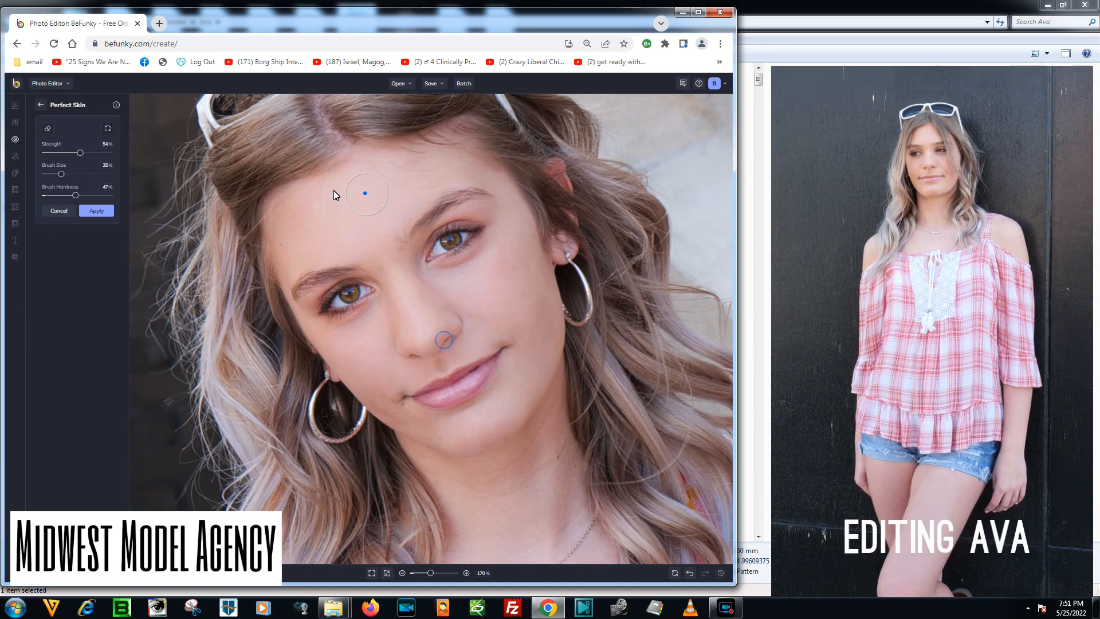
left_click_drag(528, 448, 519, 482)
left_click_drag(451, 462, 412, 453)
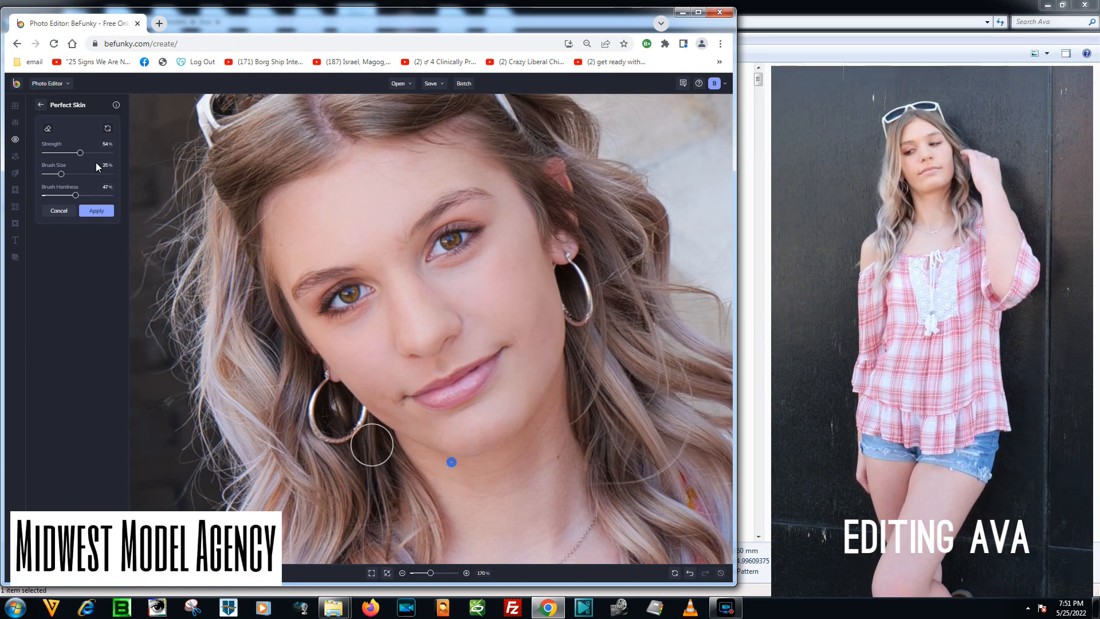
left_click(99, 212)
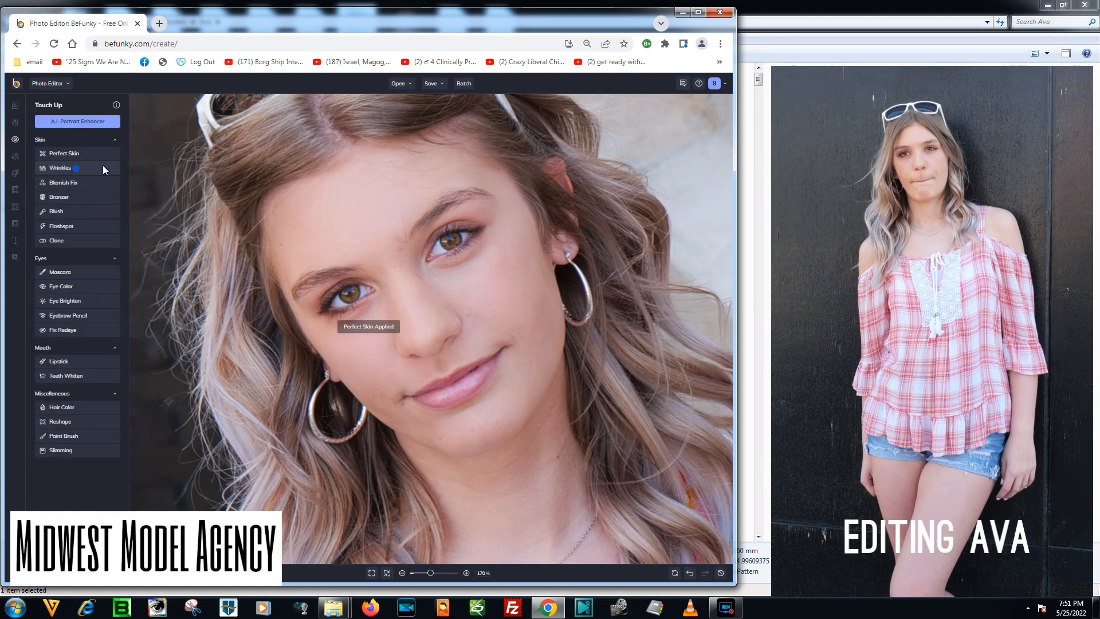
Use Wrinkles at strength 63%, brush size 19% and brush hardness 70% to smooth the forehead, cheek, chin and nose.
left_click(94, 166)
left_click_drag(87, 157, 57, 175)
left_click_drag(390, 242, 403, 241)
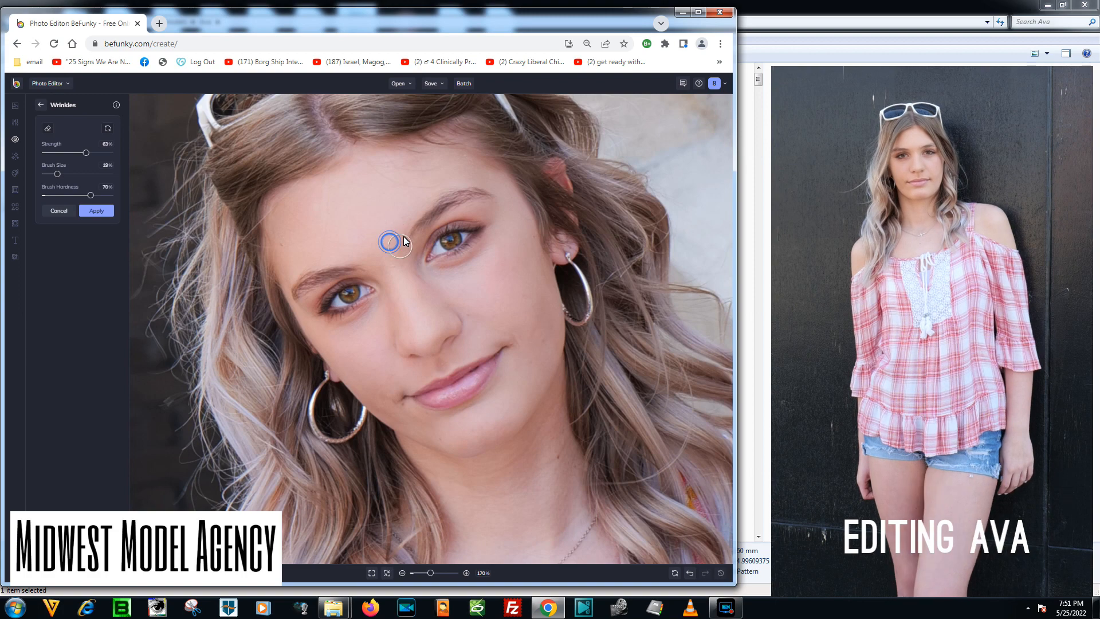
left_click(409, 191)
left_click(299, 200)
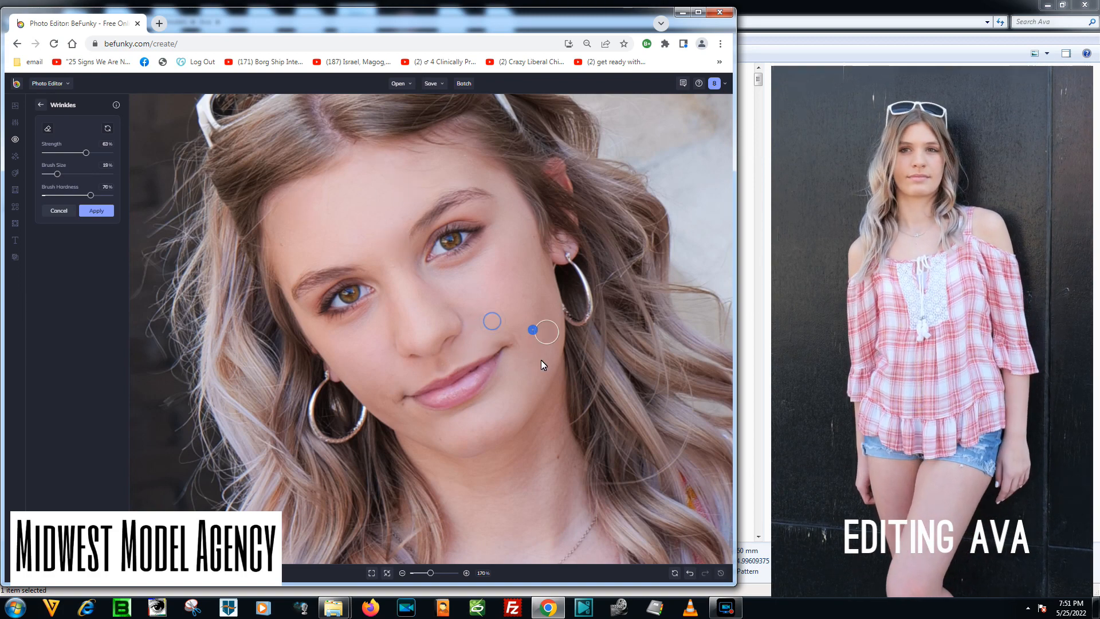
left_click_drag(388, 391, 487, 421)
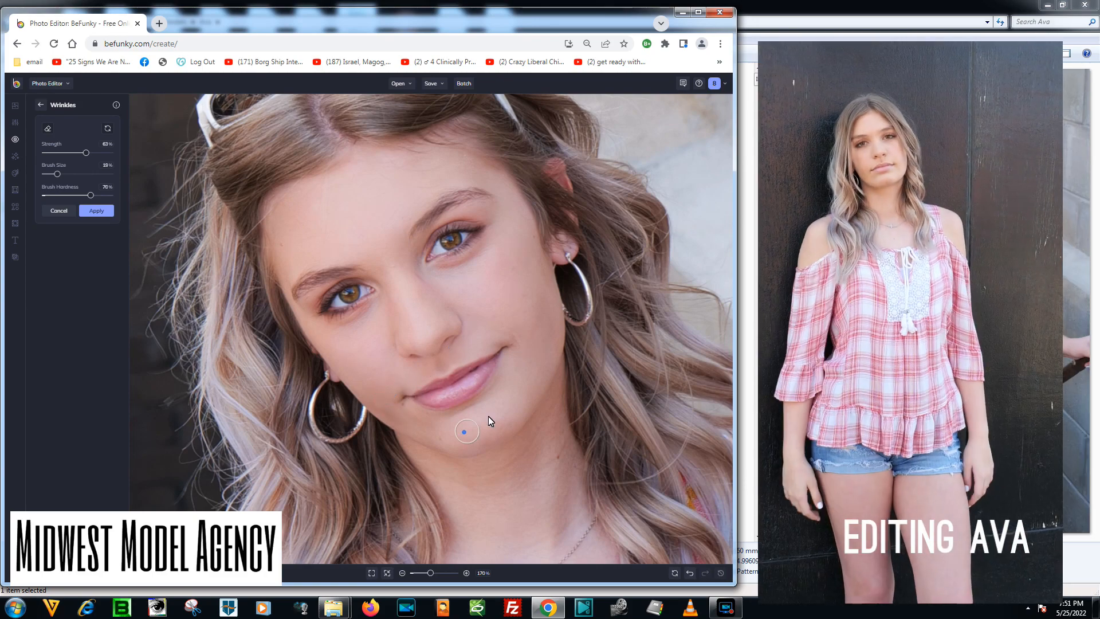
left_click_drag(474, 318, 418, 372)
left_click(391, 296)
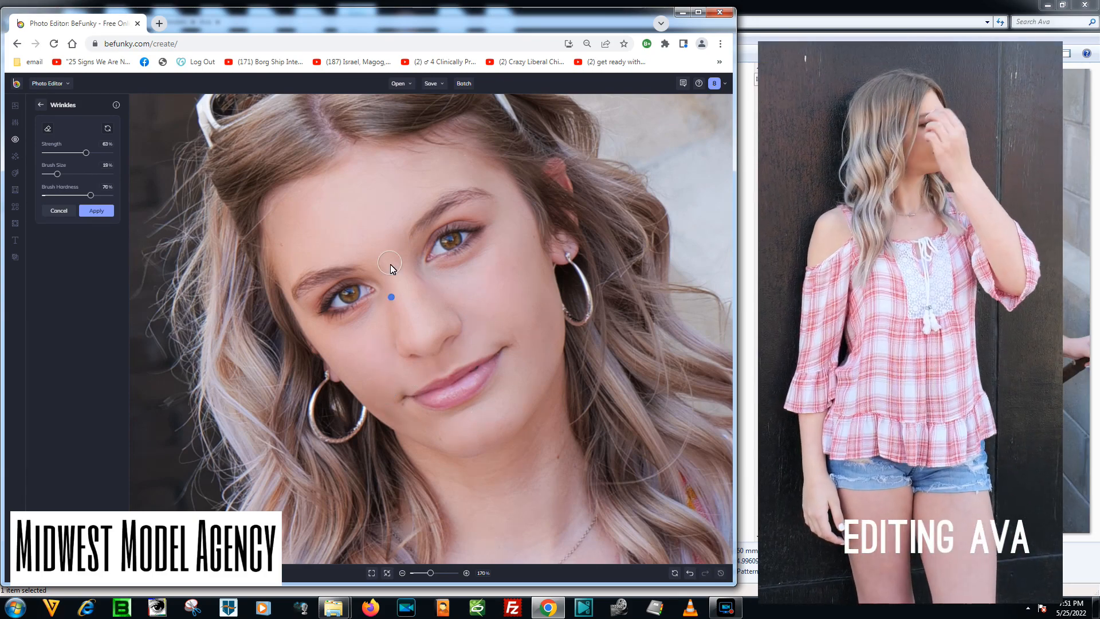
Smooth the remaining forehead, under-eye, cheek, jaw and mouth-corner areas and apply the Wrinkles retouch.
left_click_drag(294, 206, 282, 245)
left_click_drag(437, 179, 431, 187)
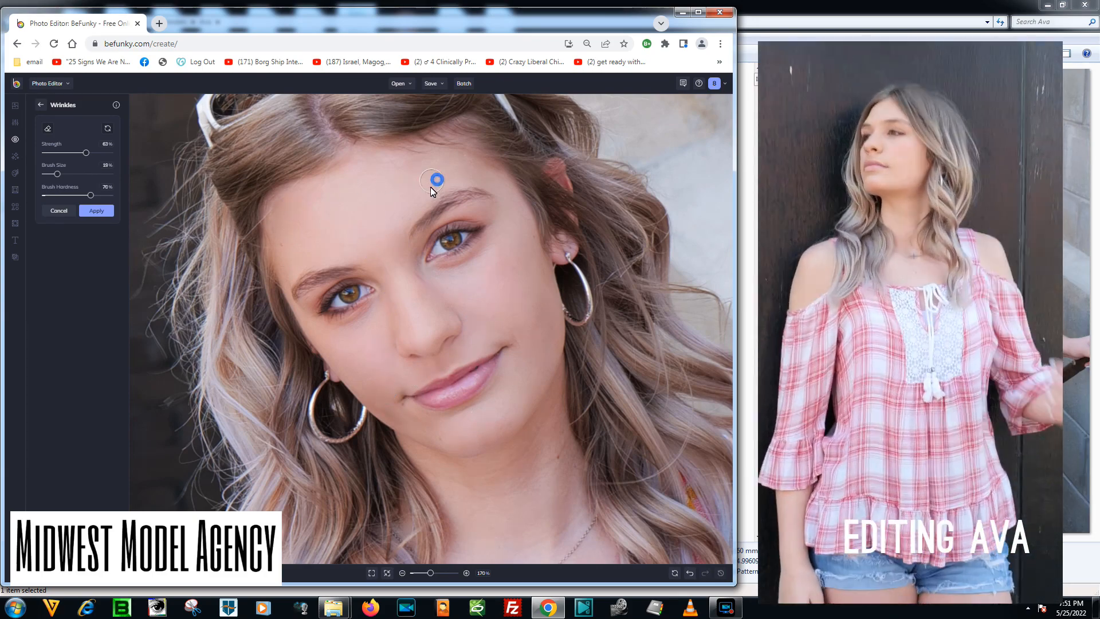
mouse_move(449, 273)
left_mouse_down()
mouse_move(516, 216)
mouse_move(529, 256)
left_mouse_up()
left_click(491, 228)
left_click_drag(541, 312, 546, 346)
mouse_move(548, 427)
left_mouse_down()
mouse_move(417, 457)
mouse_move(404, 432)
left_mouse_up()
left_click(401, 414)
left_click(411, 401)
left_click(290, 267)
left_click(96, 210)
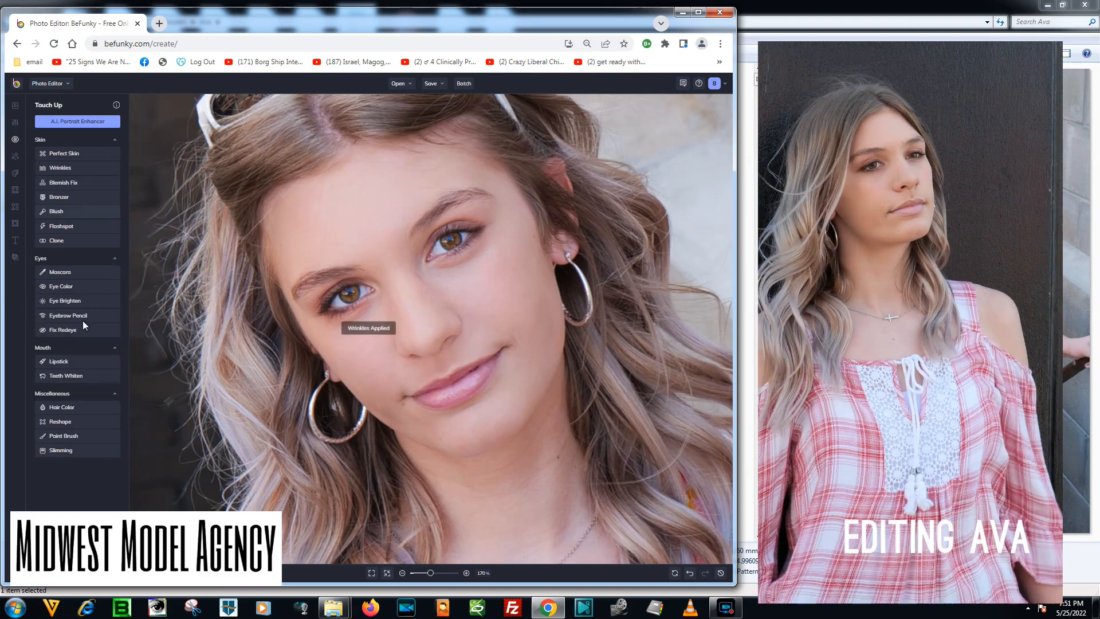
Brighten the eyes using Eye Brighten at brush size 29% and brush hardness 42%, and apply it.
left_click(75, 302)
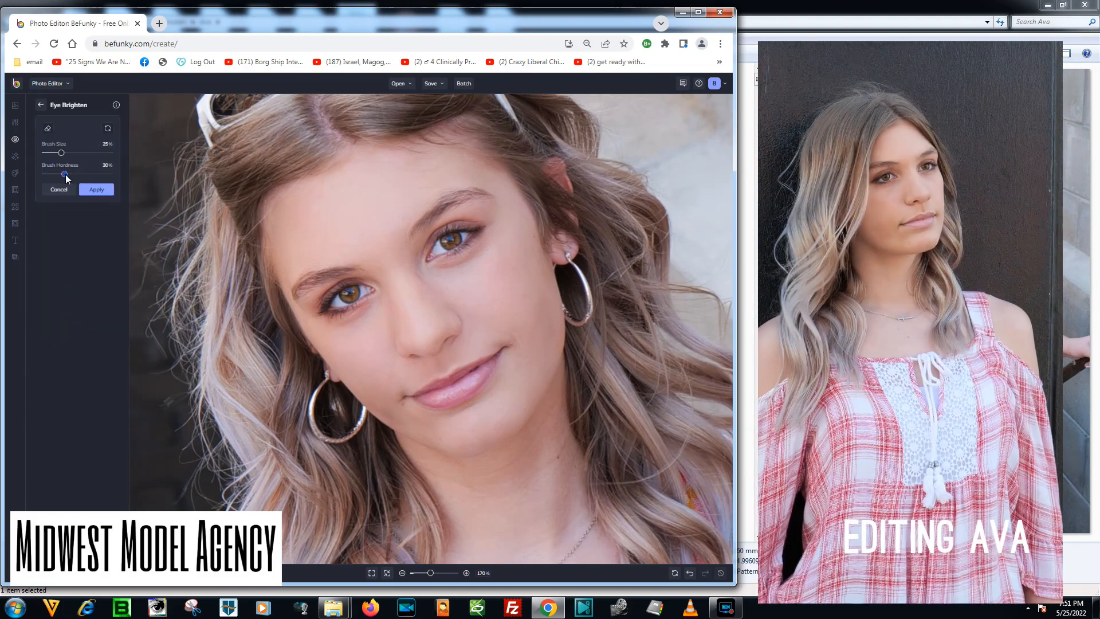
left_click(64, 152)
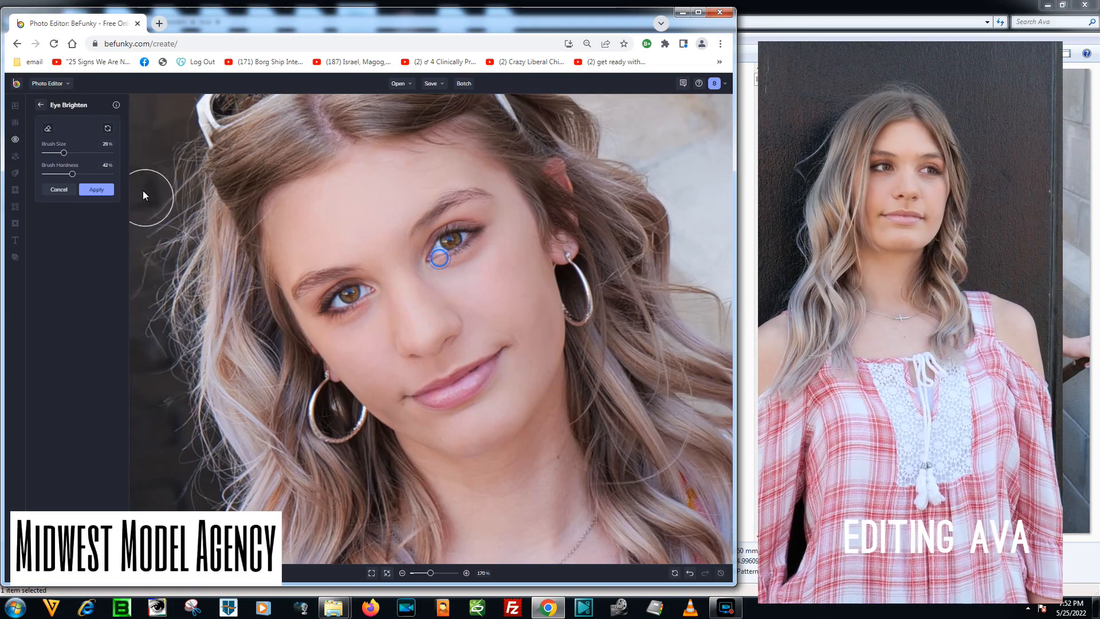
left_click(96, 189)
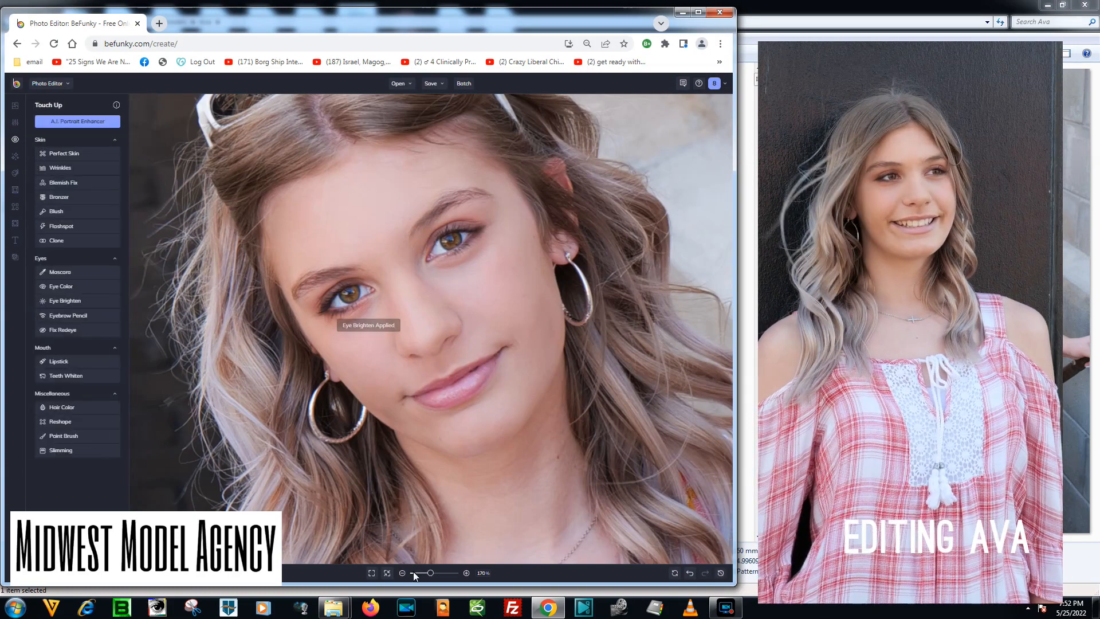
Use Wrinkles with a 52% brush size to smooth the spots around the pipe beside the bottom stairs, and apply it.
left_click(387, 572)
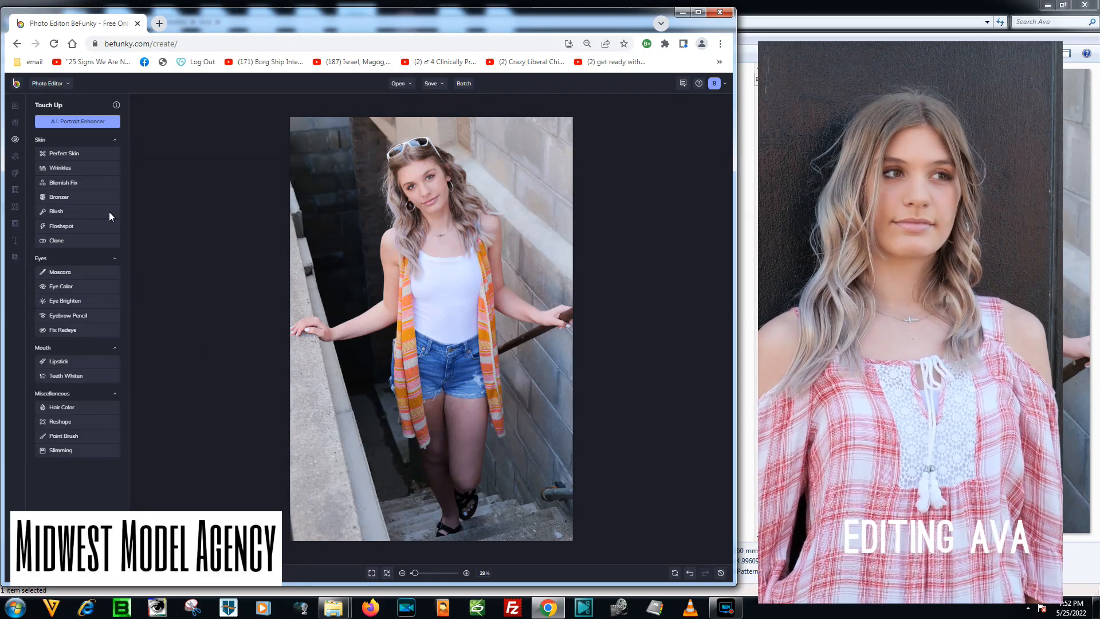
left_click(74, 168)
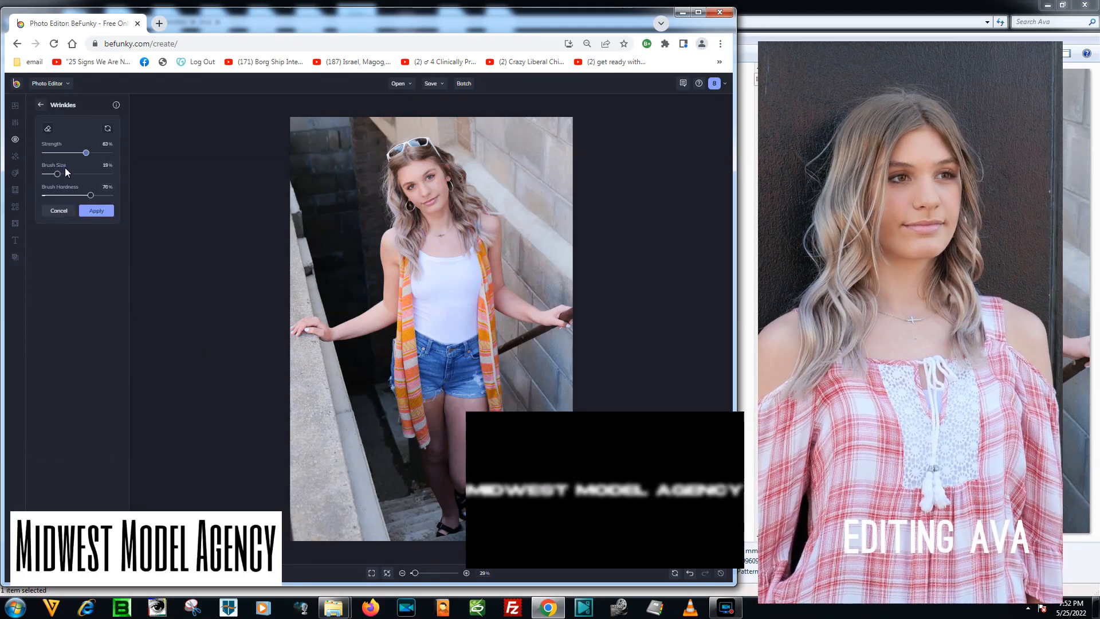
left_click_drag(60, 173, 80, 174)
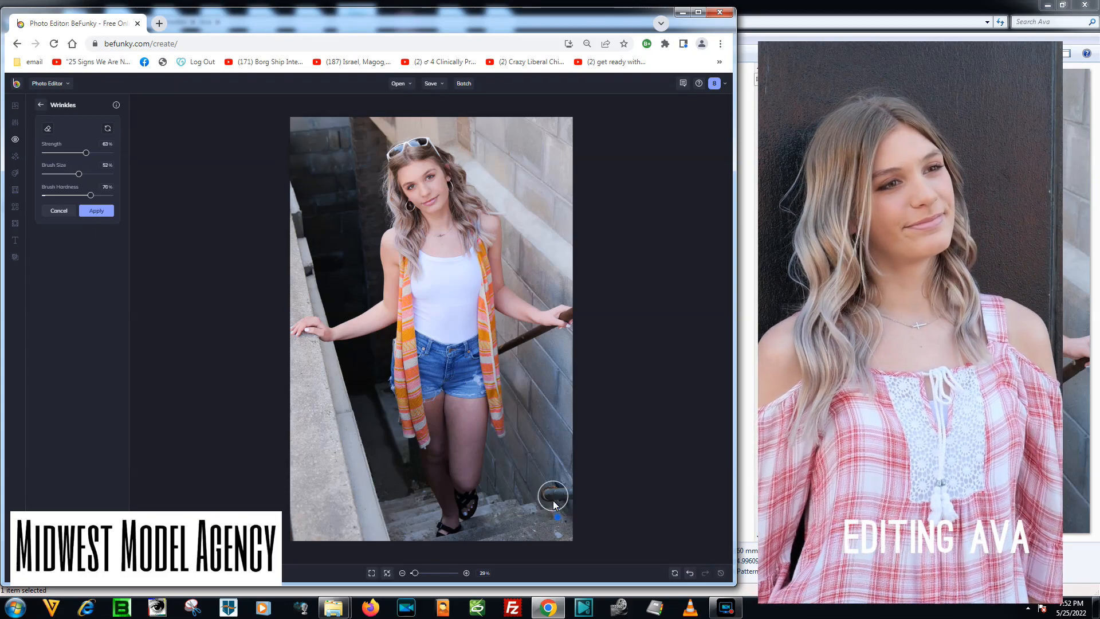
left_click(556, 517)
left_click(550, 501)
left_click(93, 211)
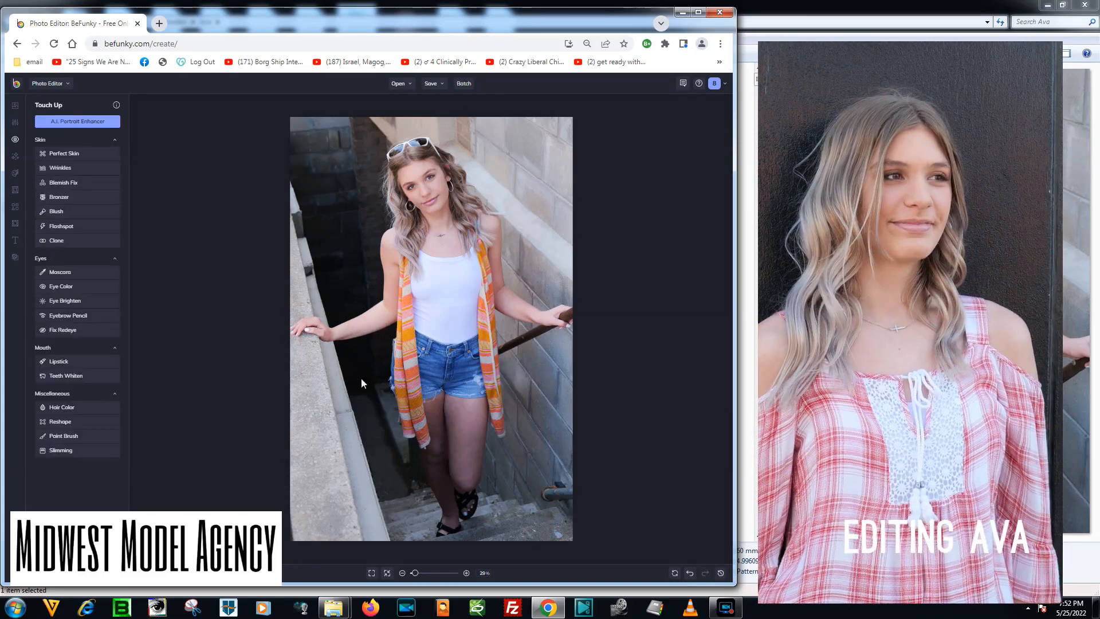
Reduce the Wrinkles brush size, smooth the creases on the white tank top, and apply the retouch.
left_click_drag(416, 574, 420, 573)
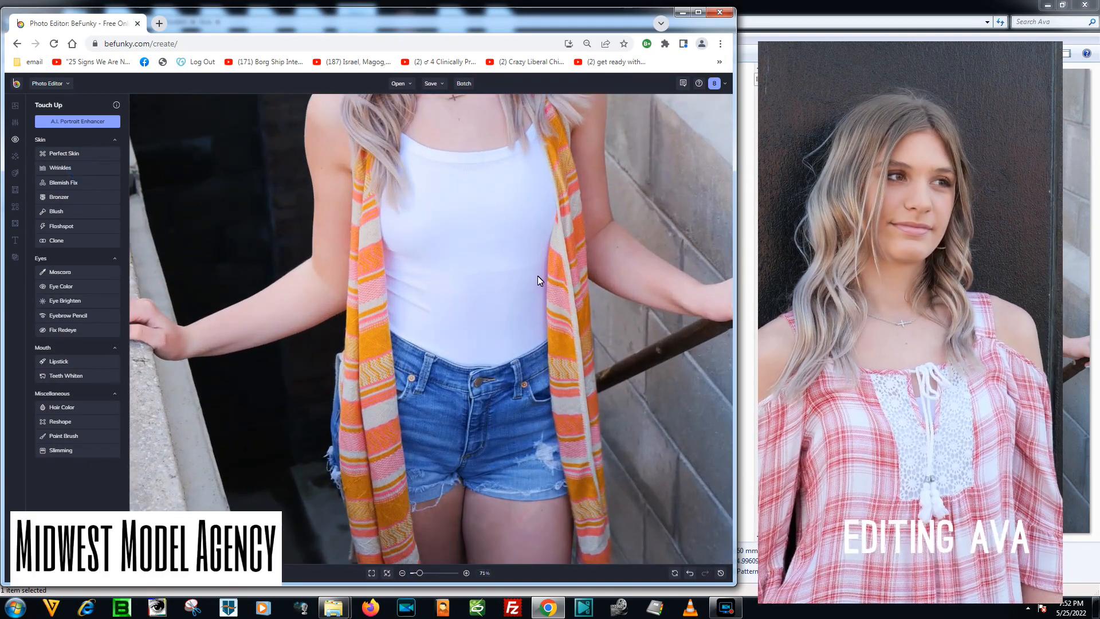
left_click(59, 167)
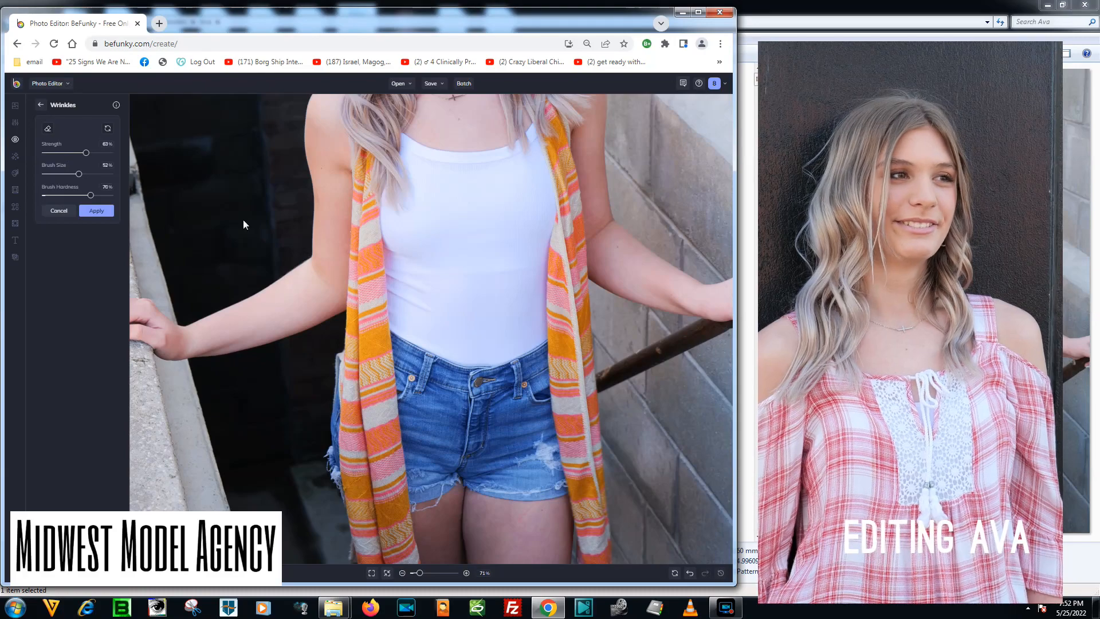
left_click_drag(70, 173, 61, 175)
mouse_move(522, 268)
left_mouse_down()
mouse_move(436, 273)
mouse_move(495, 250)
mouse_move(478, 273)
mouse_move(521, 274)
mouse_move(471, 266)
mouse_move(490, 304)
left_mouse_up()
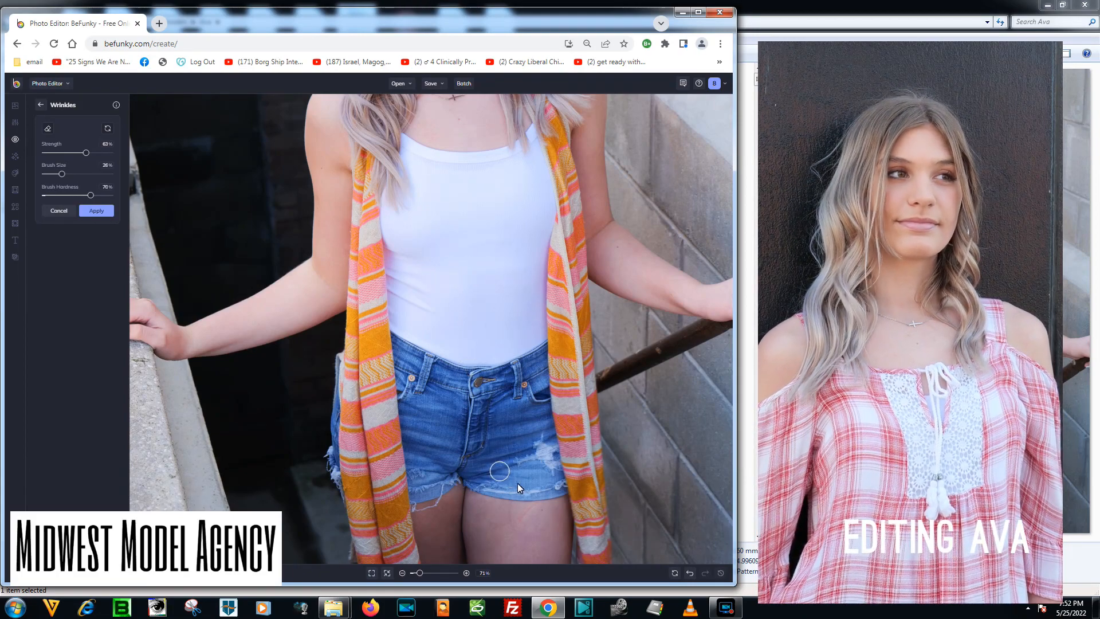
left_click(105, 210)
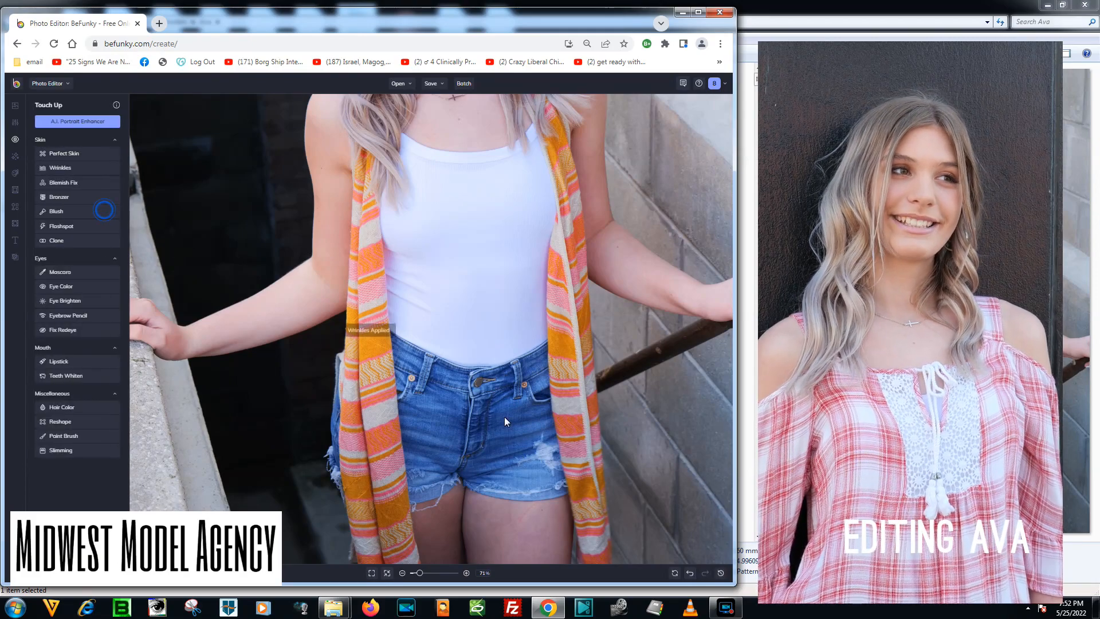
left_click(388, 573)
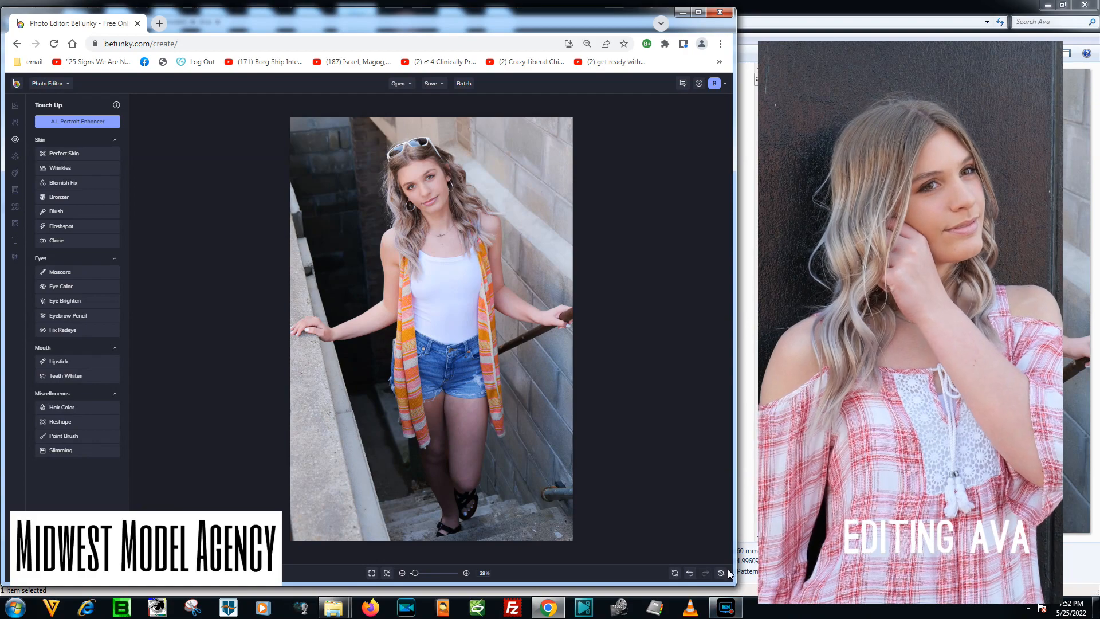
left_click(726, 608)
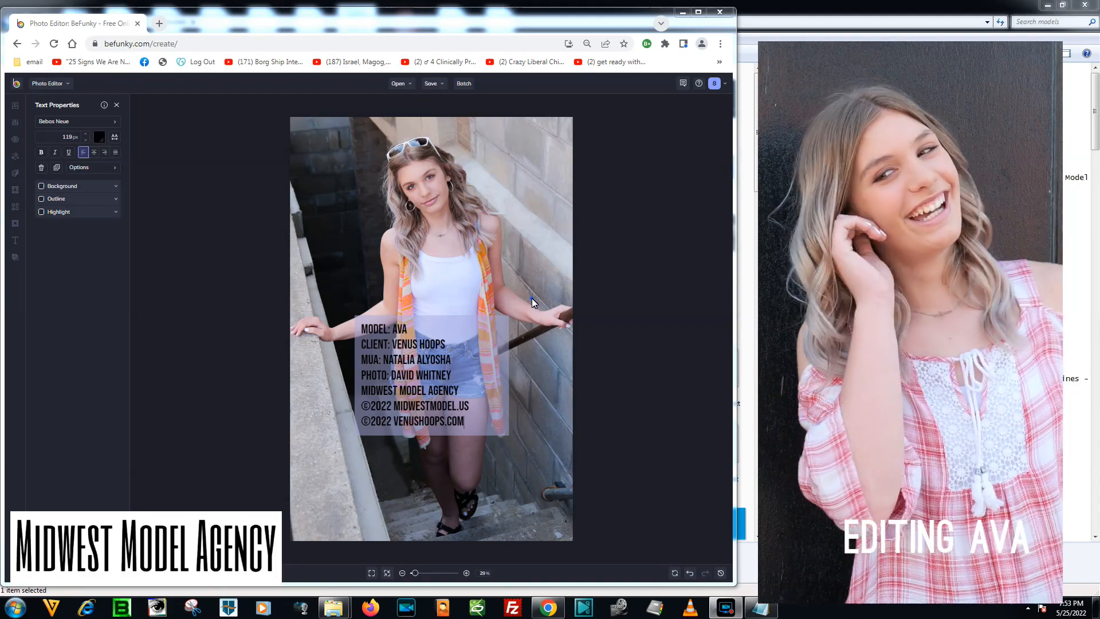
Move the credits text to the photo's lower-left corner and delete its last line, ©2022 VENUSHOOPS.COM.
left_click_drag(415, 340, 352, 448)
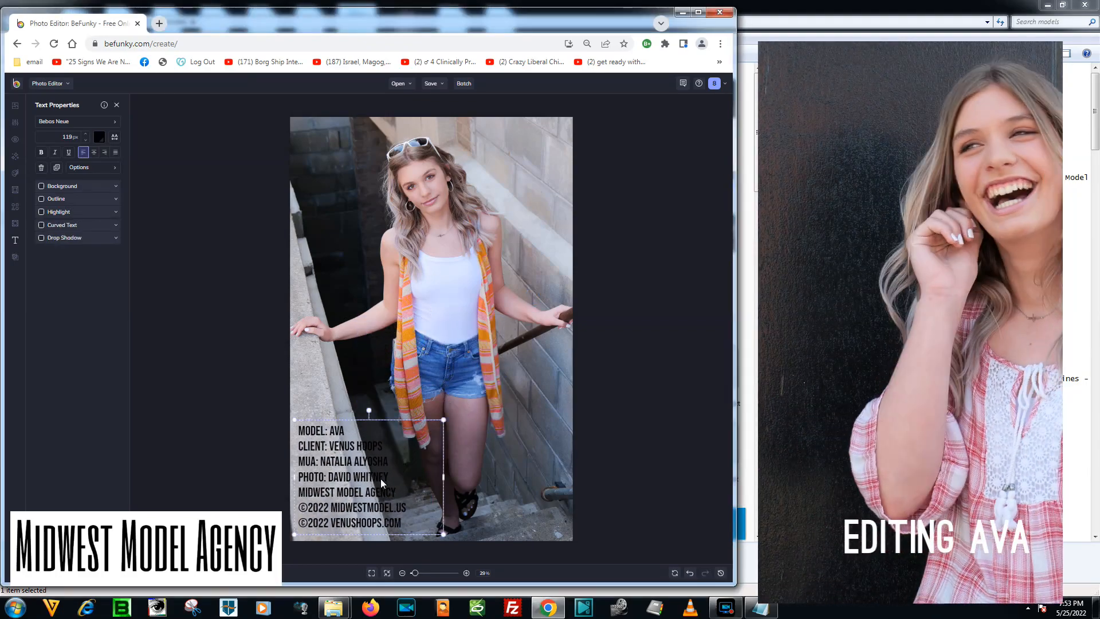
double_click(404, 504)
left_click_drag(414, 526, 291, 516)
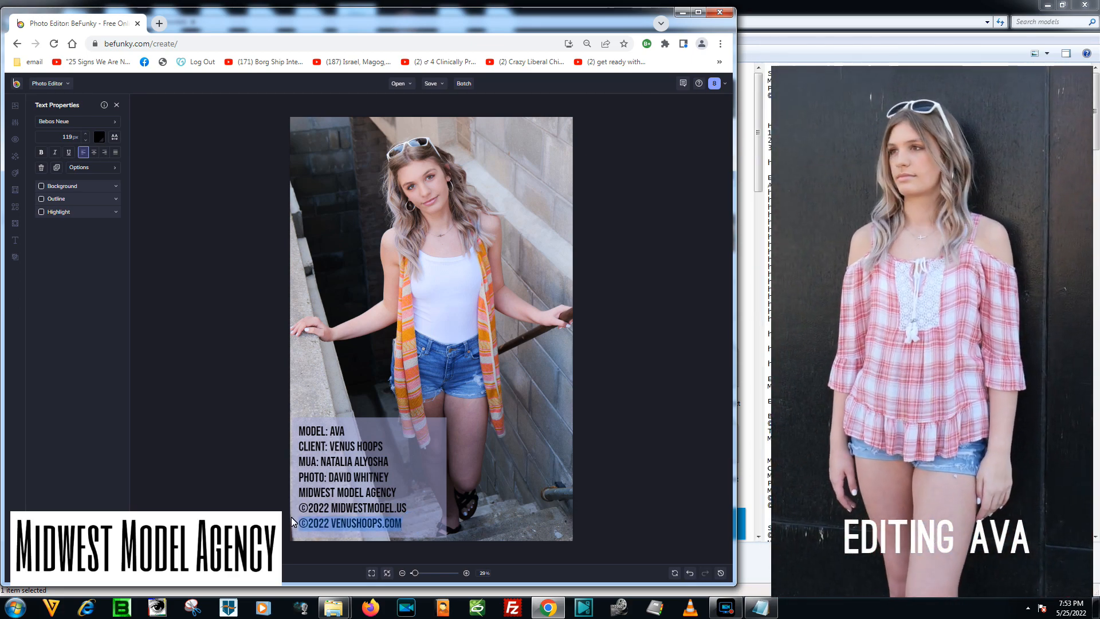
key("BackSpace")
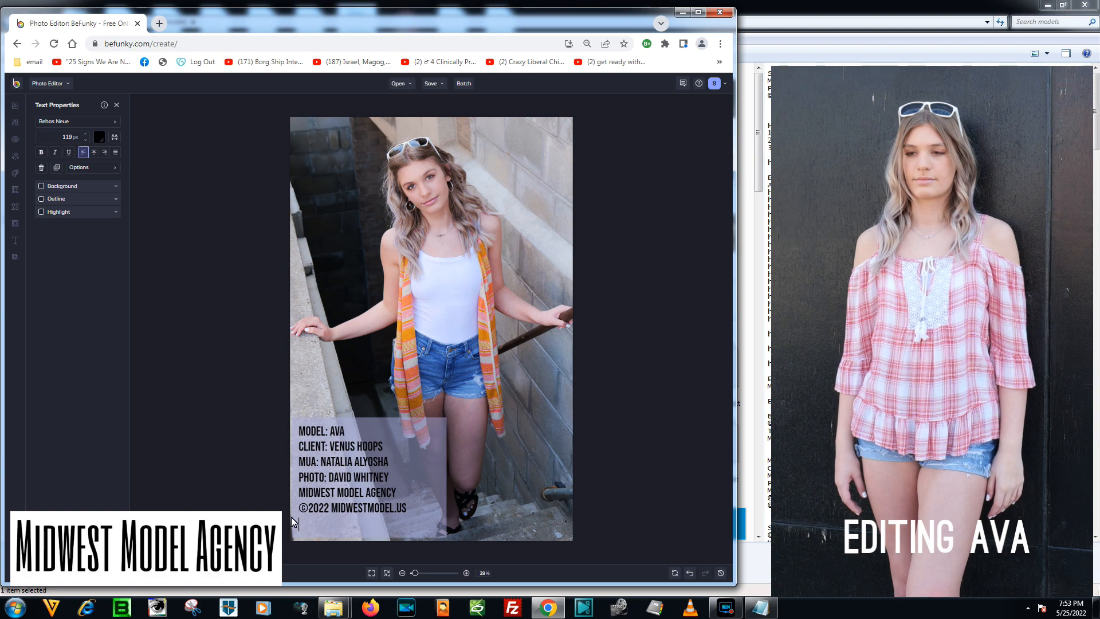
key("BackSpace")
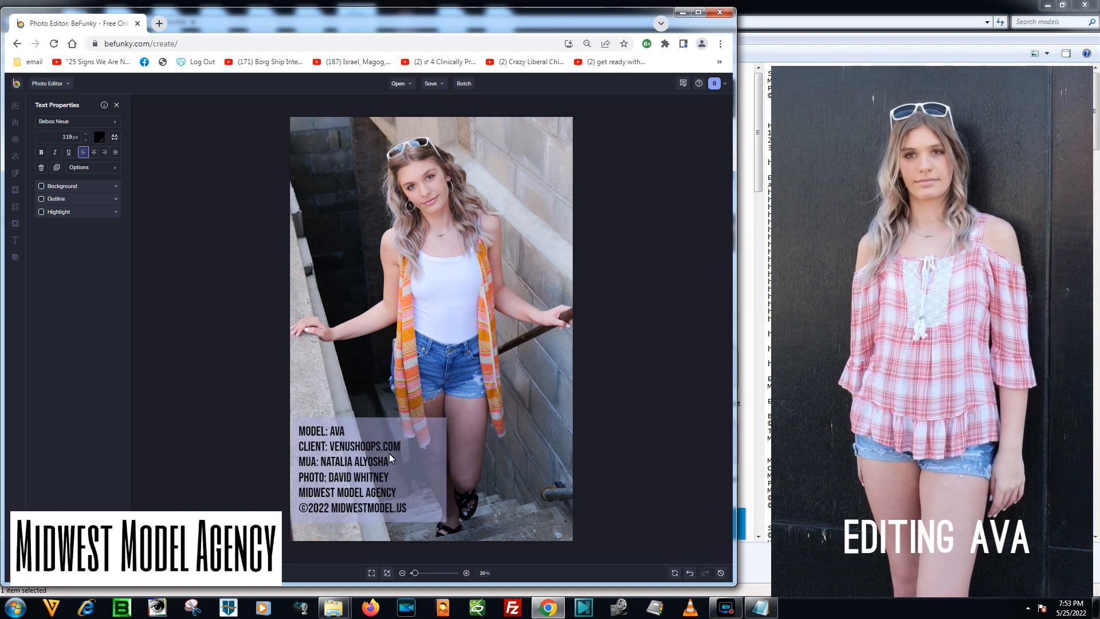
Reduce the client line to VENUSHOOPS.COM and remove the MODEL: label before the model's name.
left_click(331, 445)
key("BackSpace")
key("BackSpace")
key("BackSpace")
key("BackSpace")
key("BackSpace")
key("BackSpace")
key("BackSpace")
key("BackSpace")
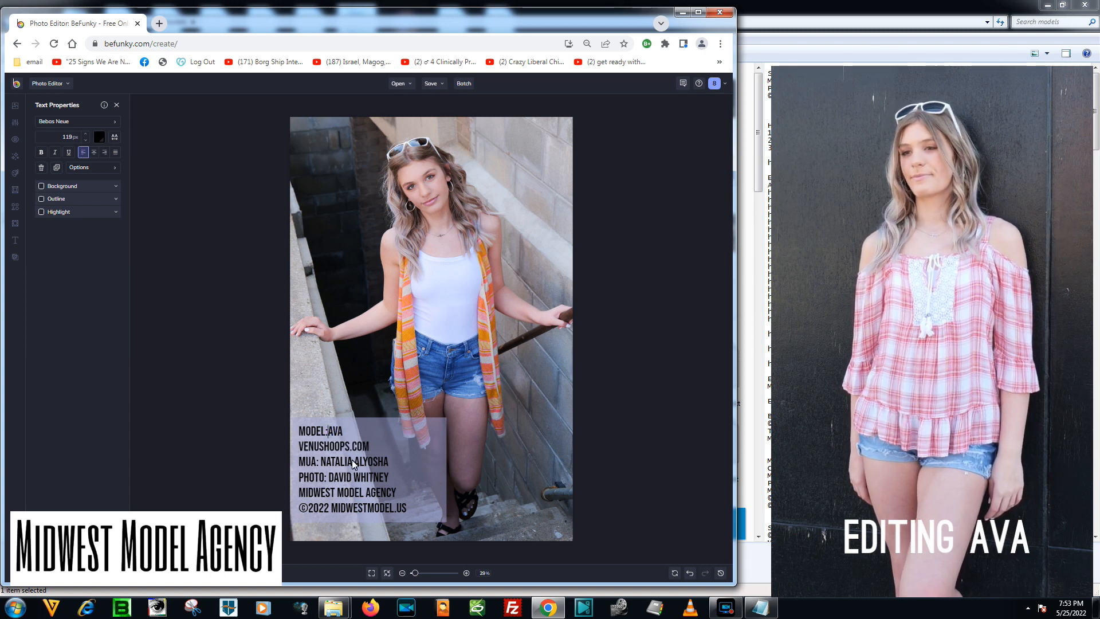
key("BackSpace")
key("BackSpace")
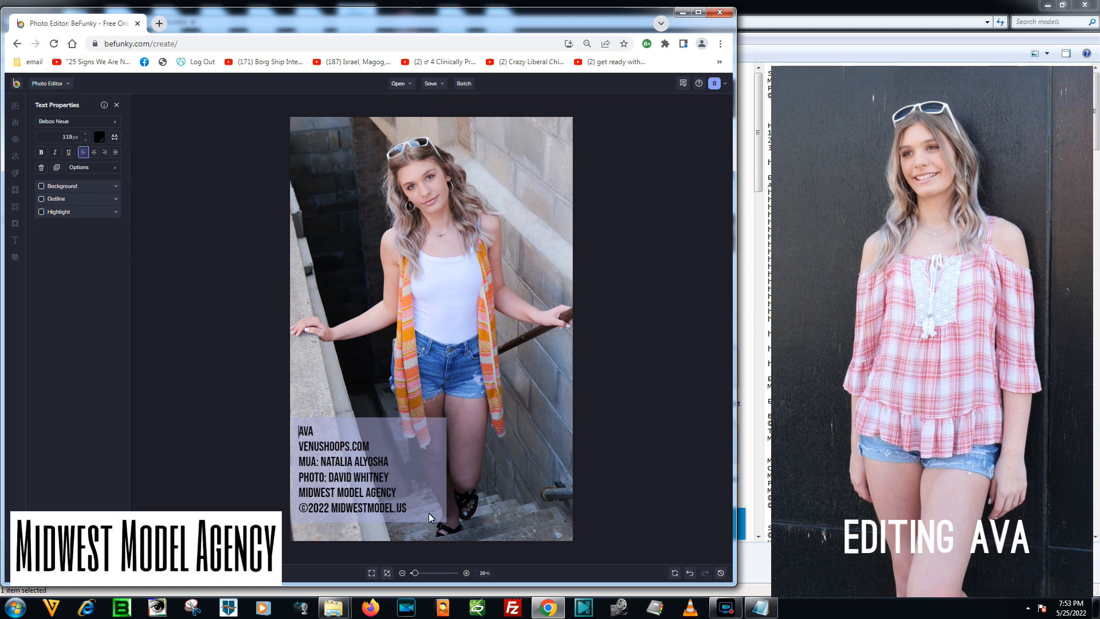
Set the model's name to 212 px and tighten the line height of the credit lines below it.
left_click_drag(321, 431, 292, 429)
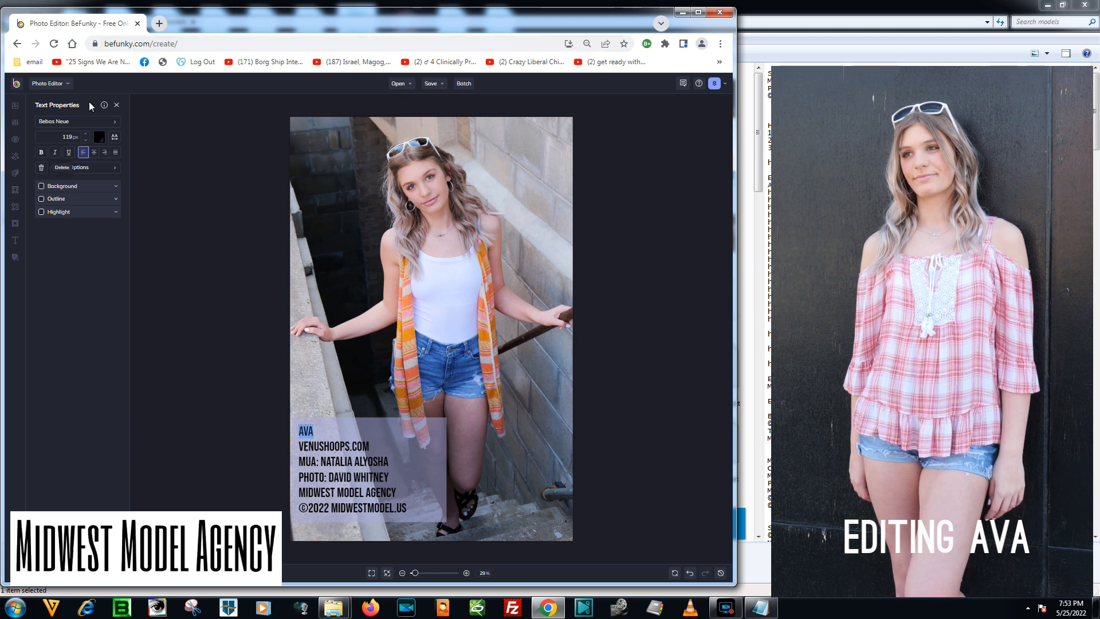
left_click_drag(85, 117, 115, 36)
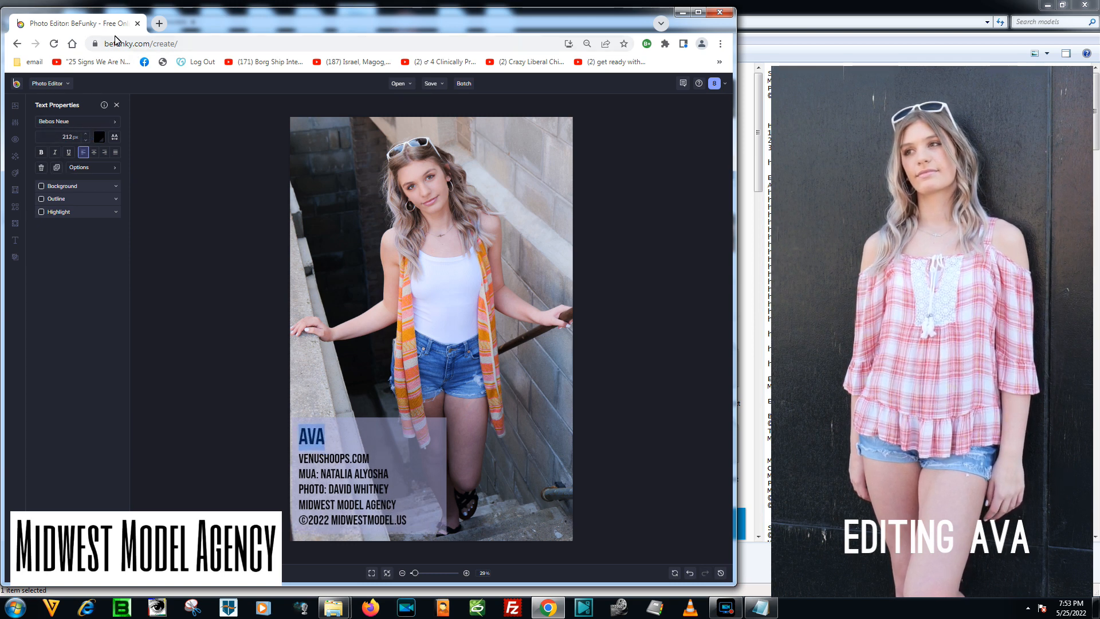
left_click_drag(434, 512, 189, 366)
left_click(114, 138)
left_click_drag(172, 152, 168, 155)
left_click(367, 487)
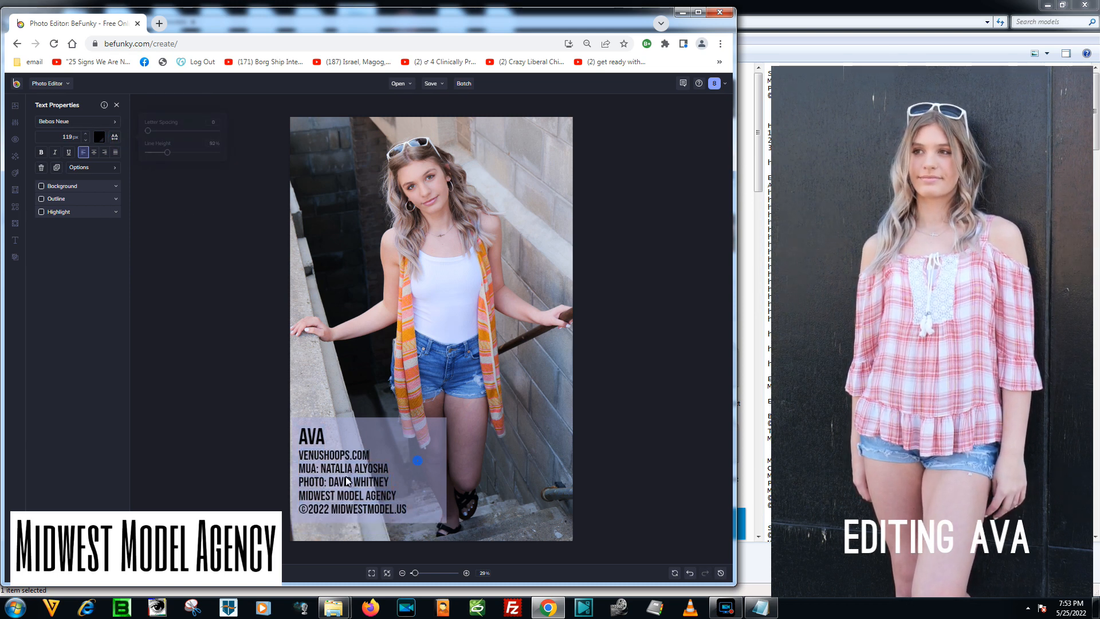
Move the credits text down into the photo's lower-left corner and scale its box smaller.
left_click_drag(365, 481, 335, 485)
key("Escape")
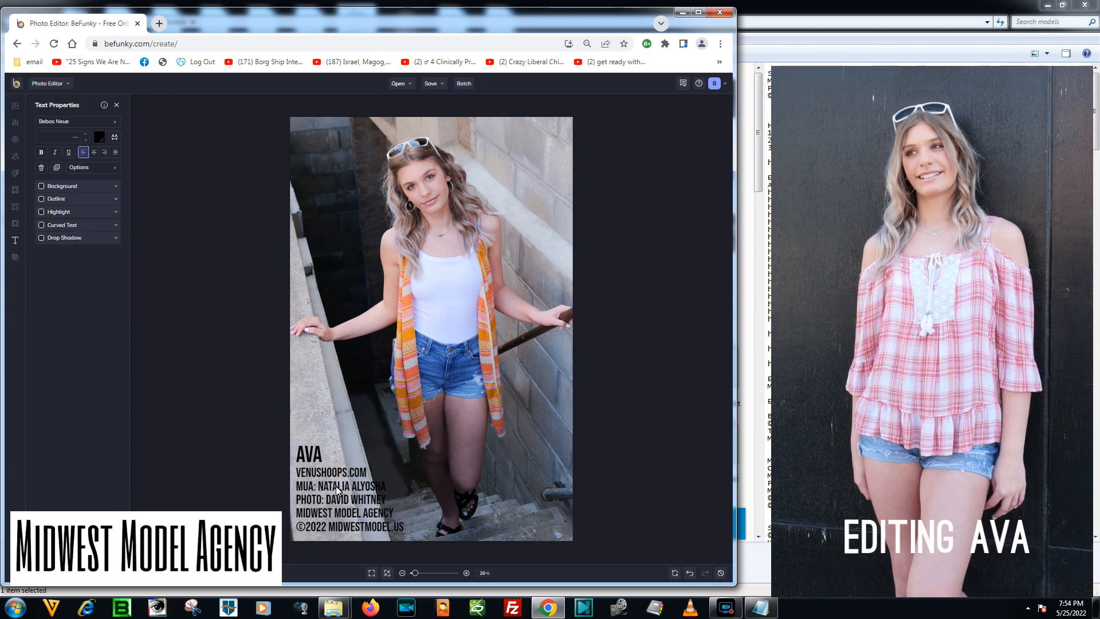
double_click(393, 487)
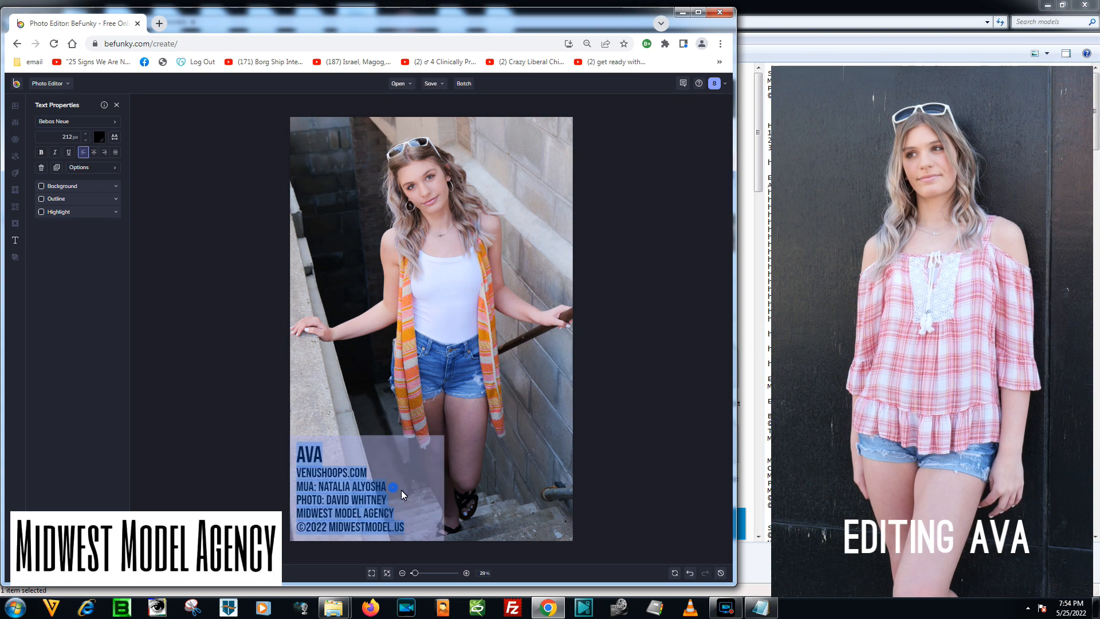
left_click(492, 470)
left_click_drag(441, 487, 420, 488)
left_click_drag(420, 440, 403, 450)
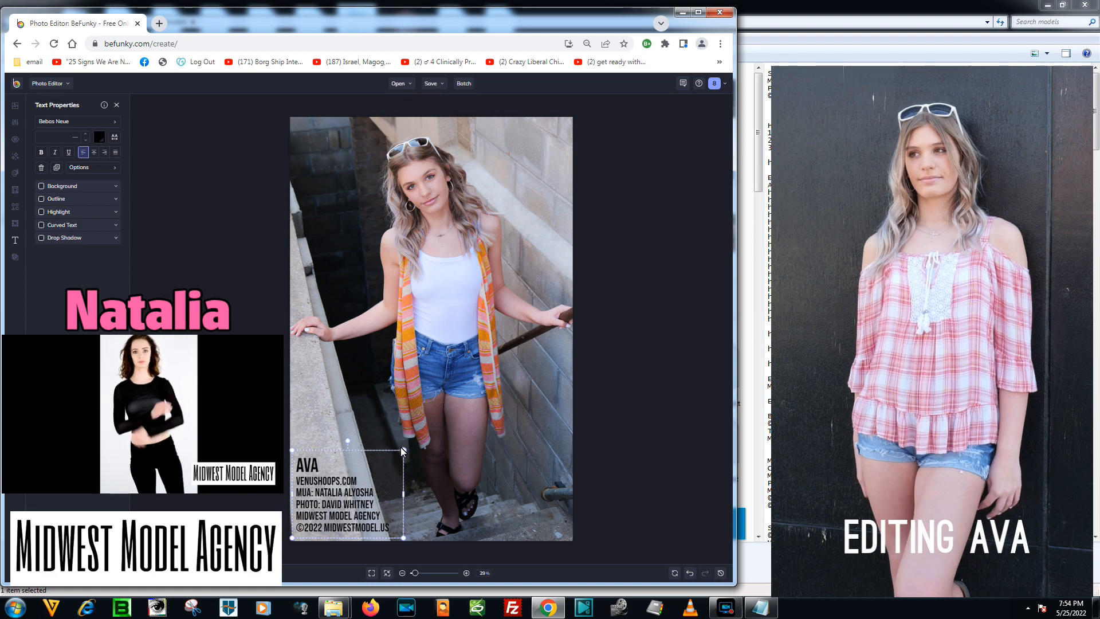
Set the model's name in the credits to 236 px and nudge the text block back inside the photo.
double_click(318, 461)
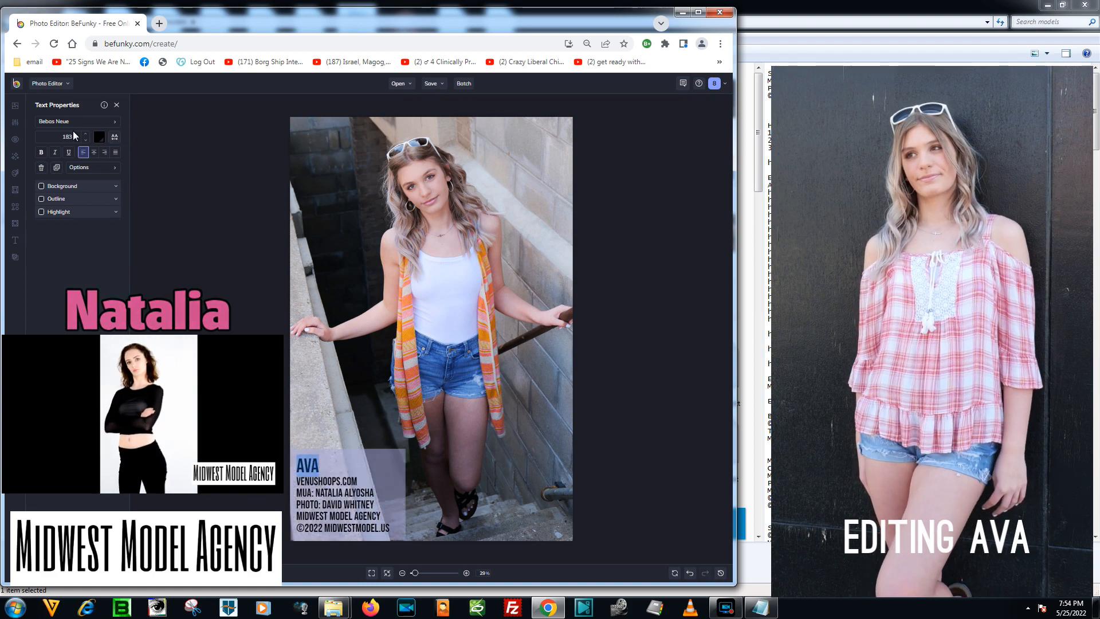
left_click_drag(85, 134, 104, 91)
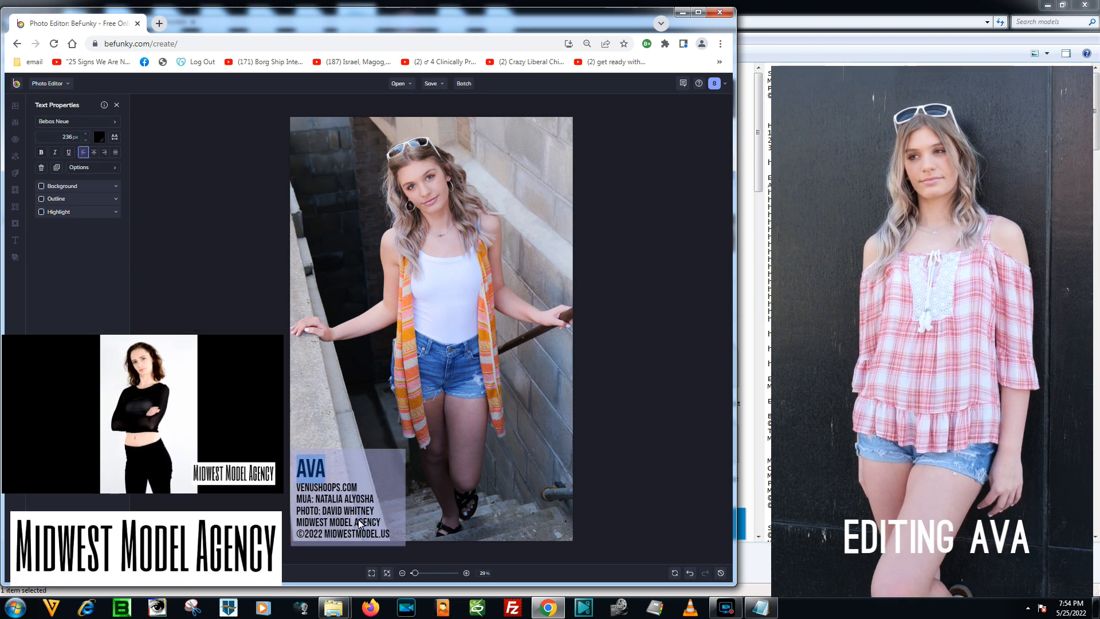
left_click(338, 507)
left_click_drag(326, 503, 324, 502)
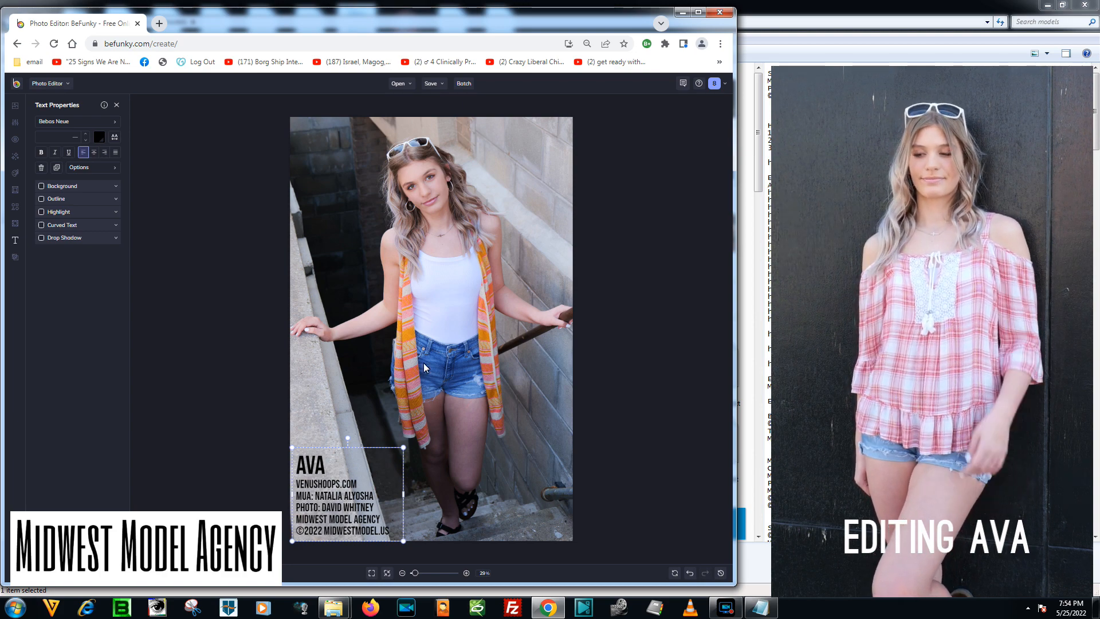
Deselect the credits text and save the retouched photo.
left_click(448, 401)
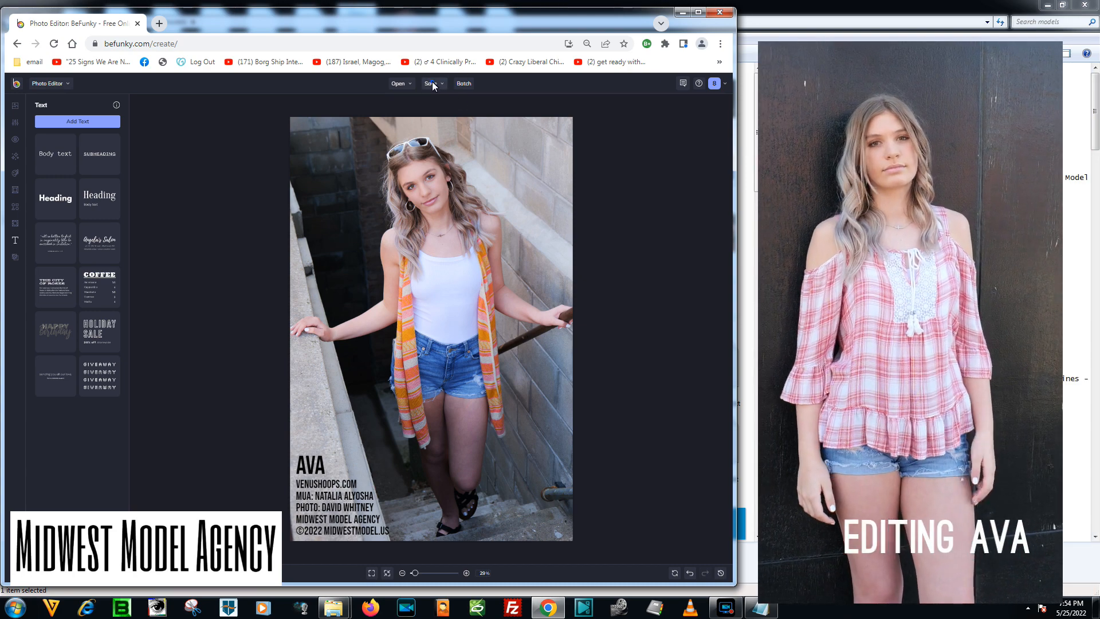
left_click(432, 84)
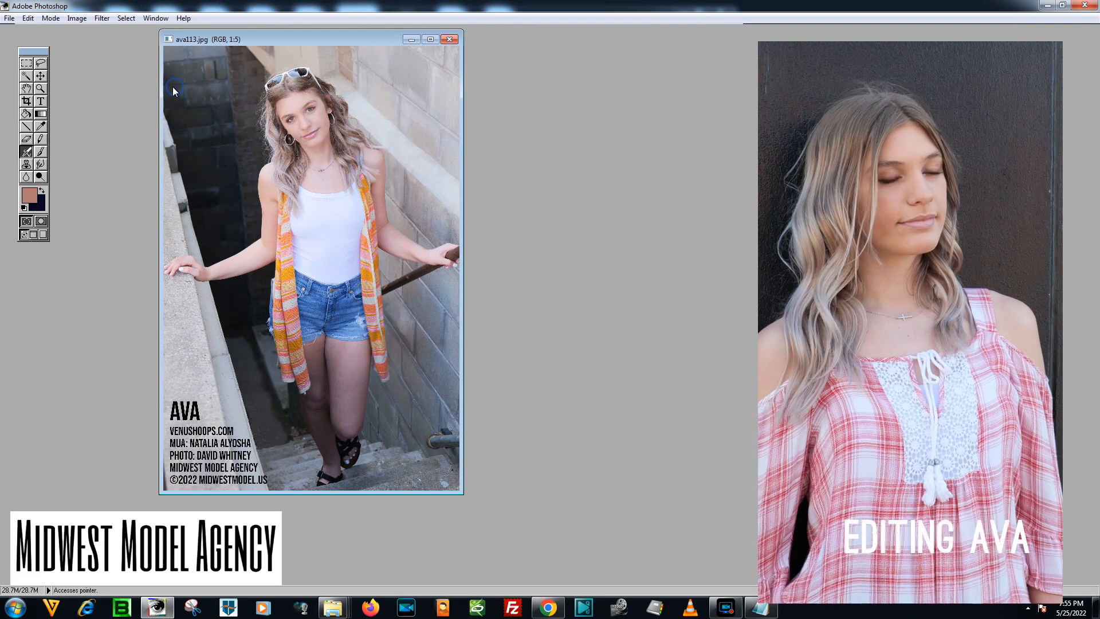
Lower the saturation of only the yellows to -31 in the photo with Hue/Saturation.
left_click(28, 18)
left_click(203, 39)
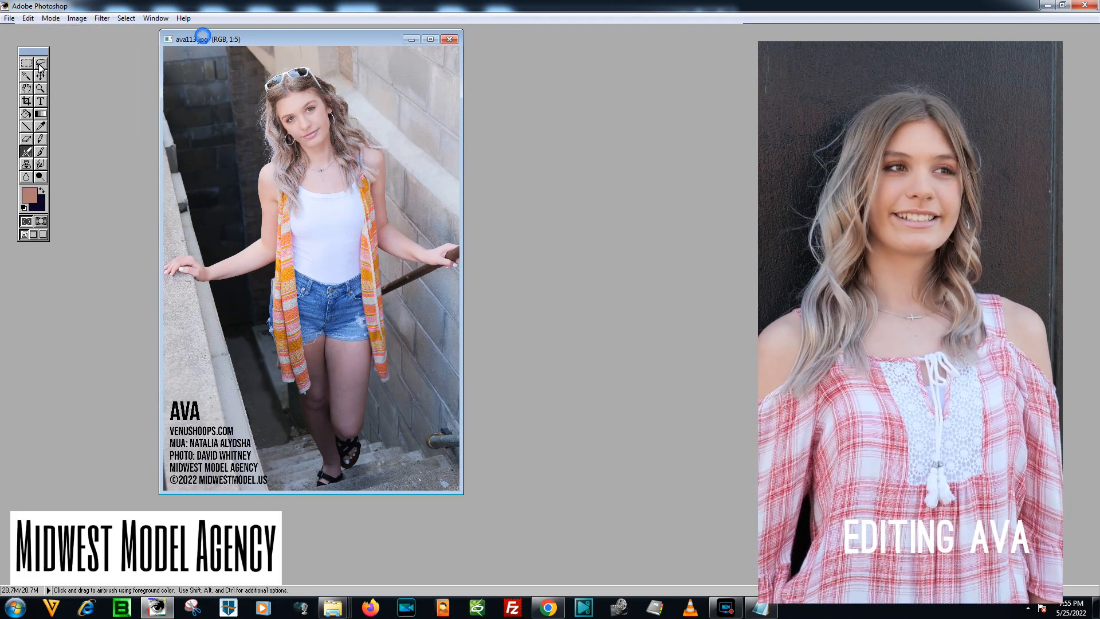
key("ctrl+plus")
key("ctrl+plus")
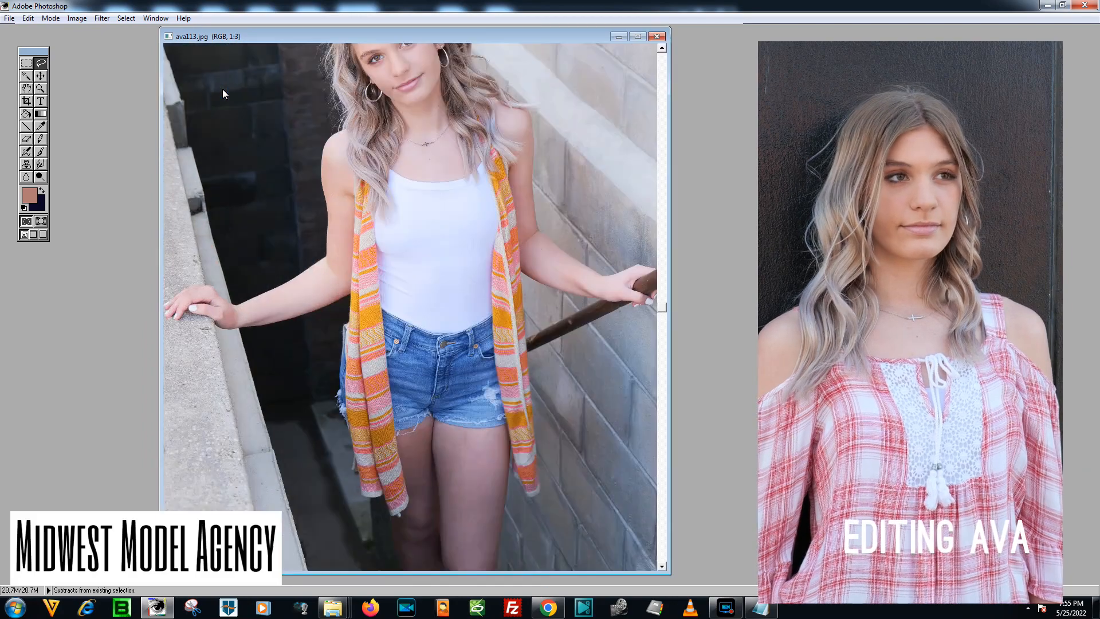
left_click(663, 160)
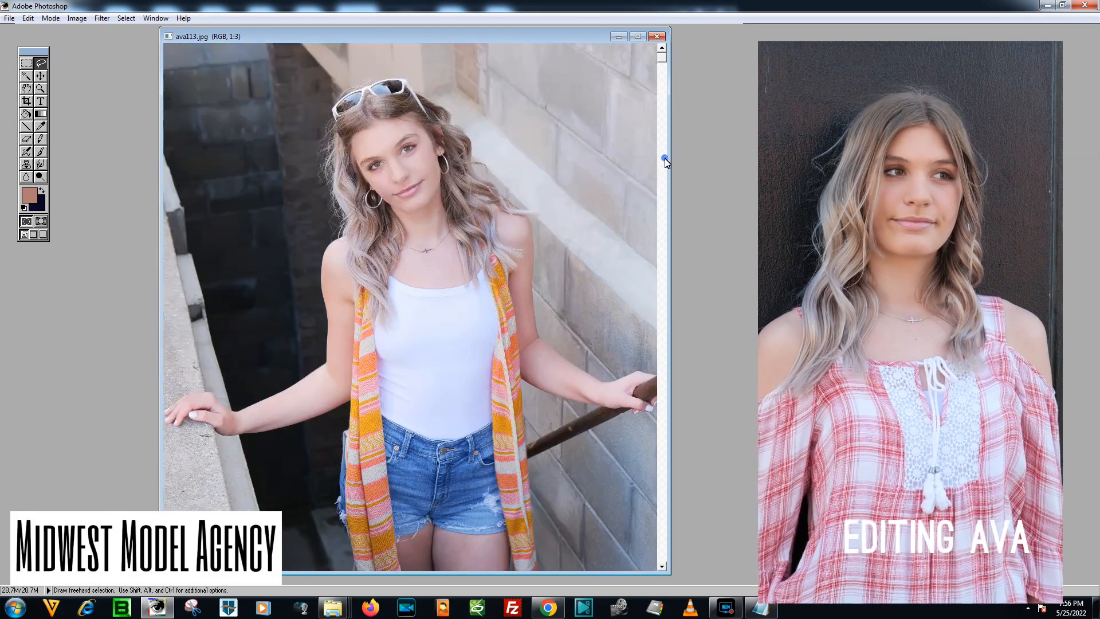
left_click(76, 18)
mouse_move(109, 44)
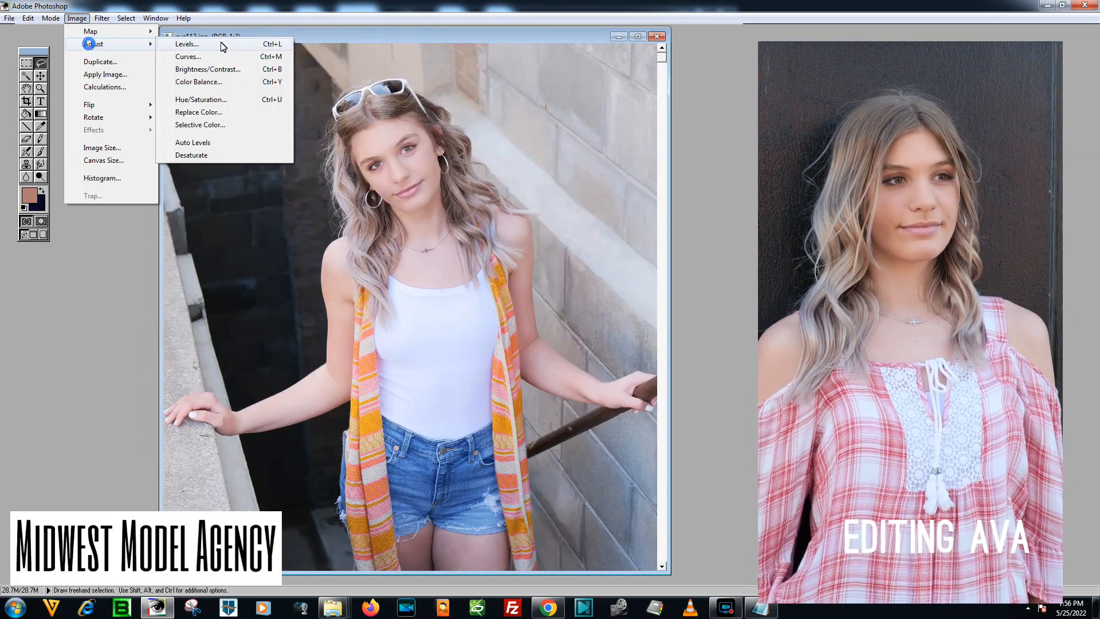
left_click(206, 102)
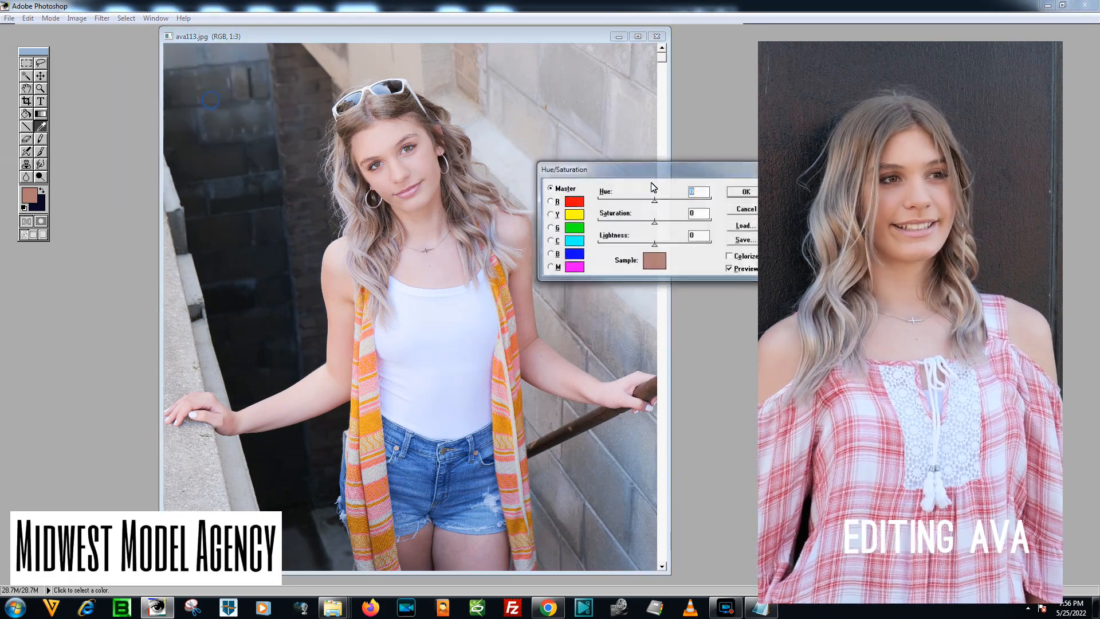
left_click_drag(640, 174, 647, 112)
left_click(555, 152)
left_click_drag(661, 160, 647, 177)
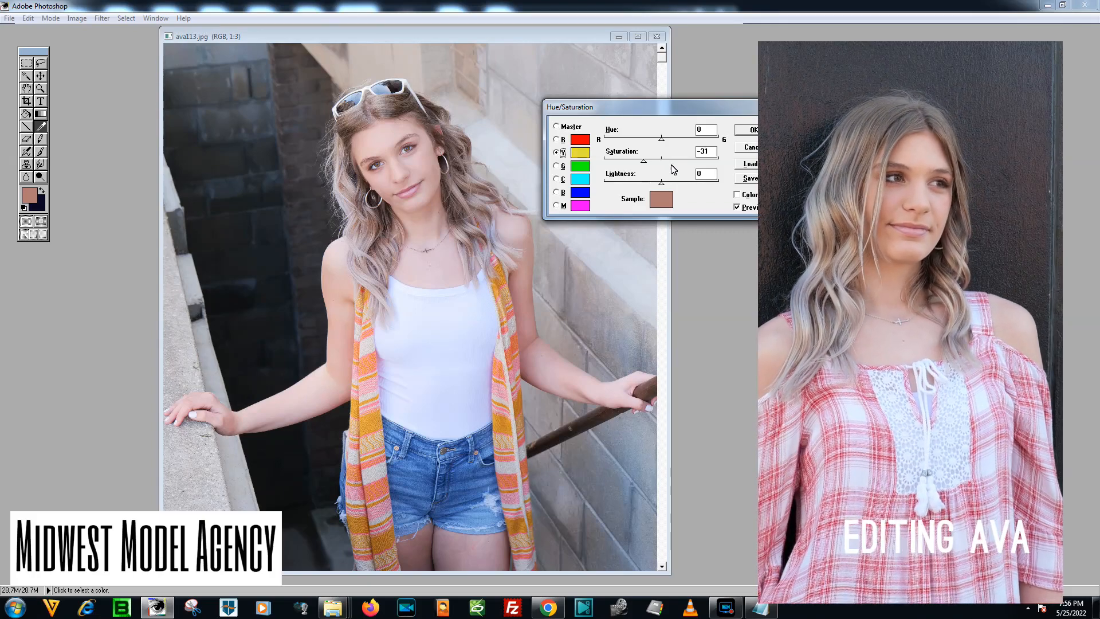
key("Return")
key("l")
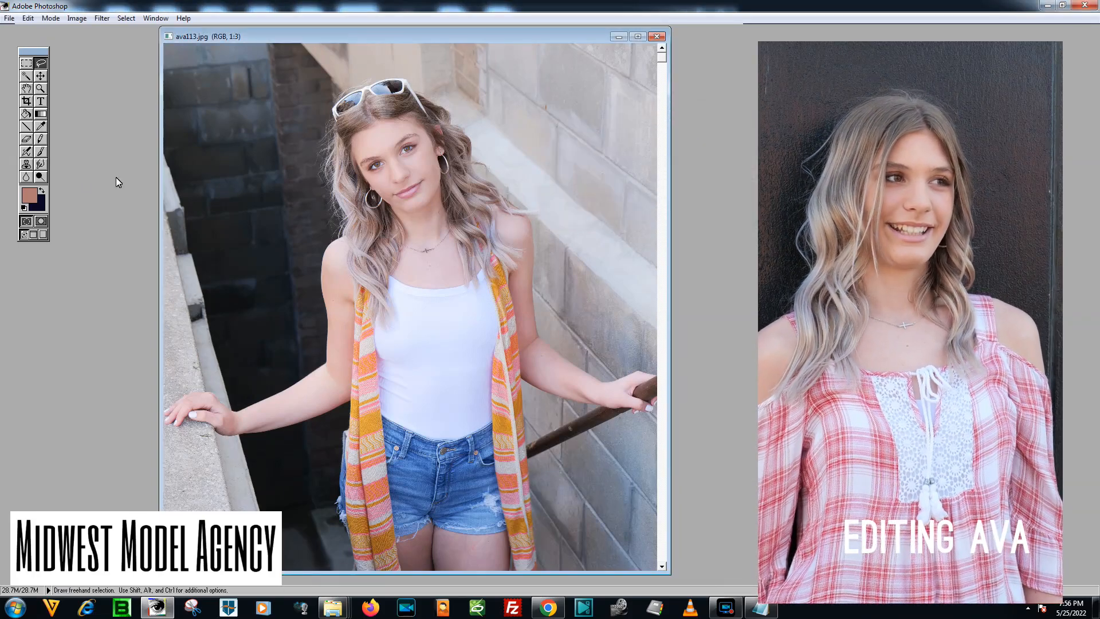
Apply Levels with the RGB midtone at 0.96 and a slightly lowered white input, and save the photo.
left_click(77, 18)
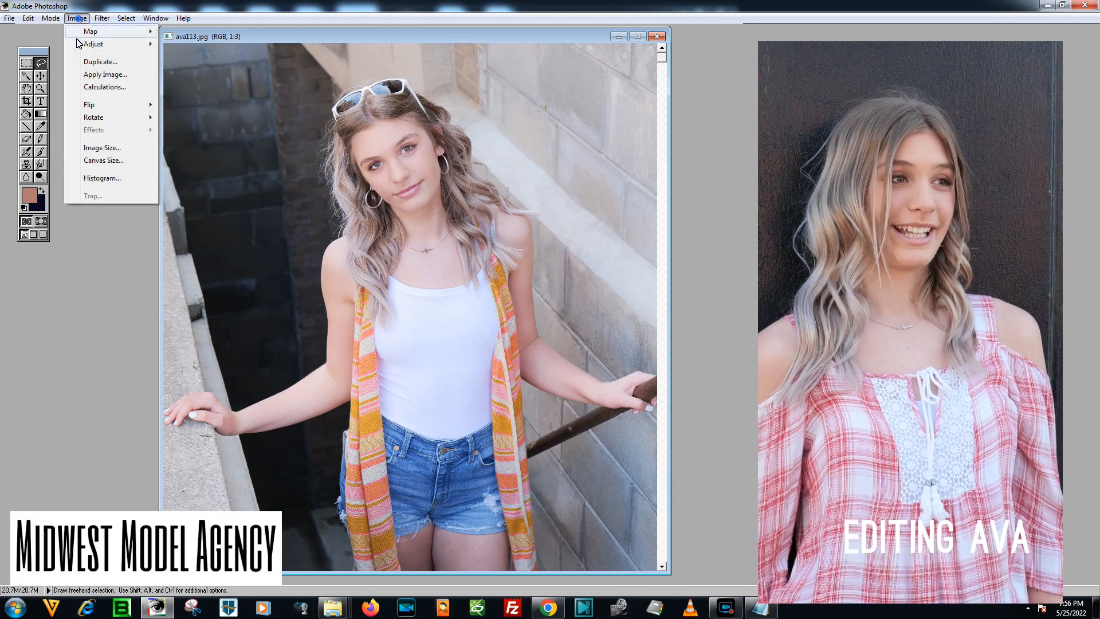
left_click(91, 44)
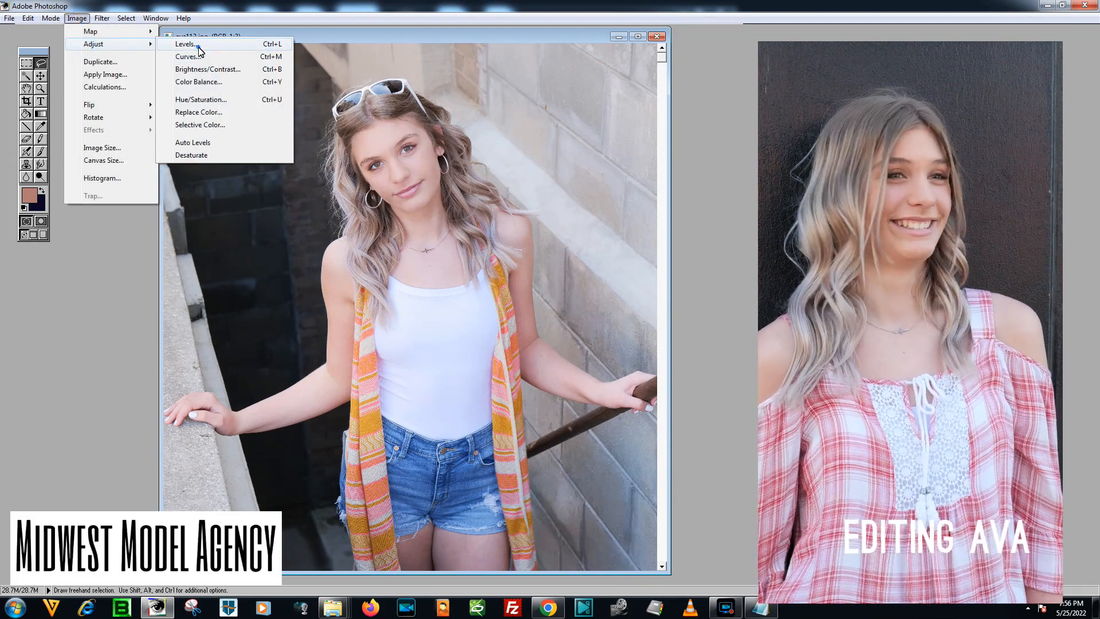
left_click(189, 44)
left_click_drag(735, 244, 738, 245)
left_click_drag(660, 241, 665, 243)
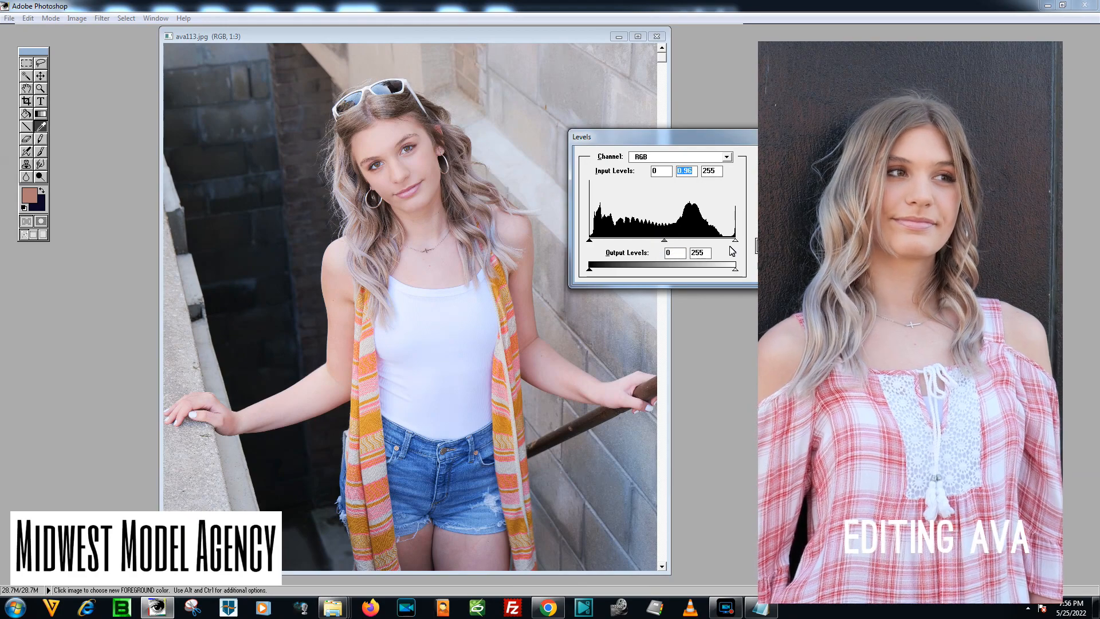
left_click_drag(735, 249, 731, 240)
left_click(778, 157)
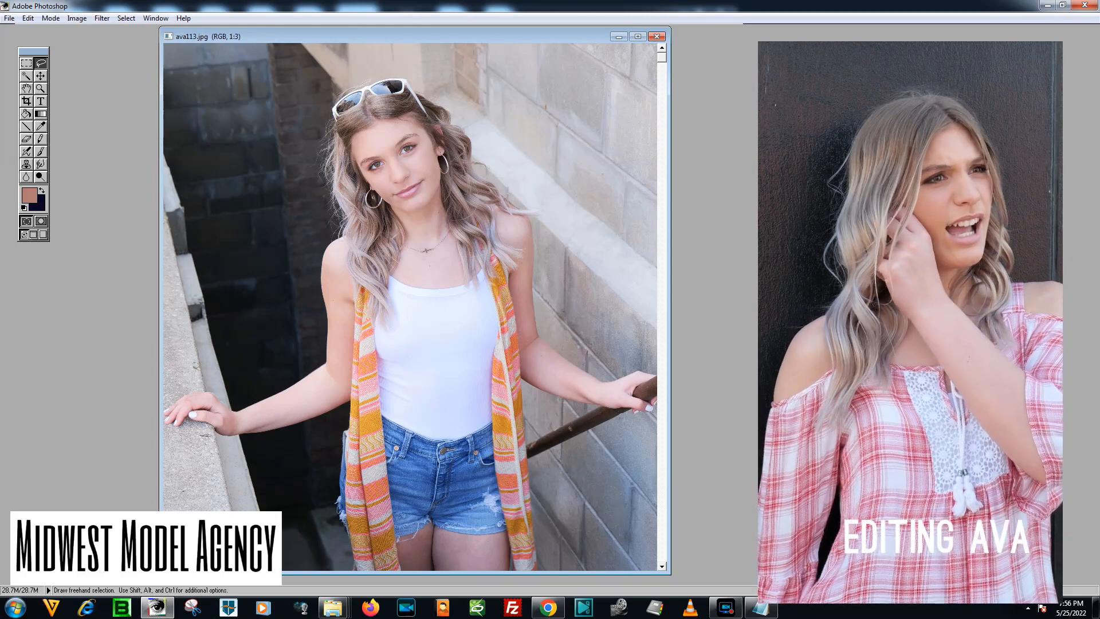
left_click(9, 18)
left_click(69, 101)
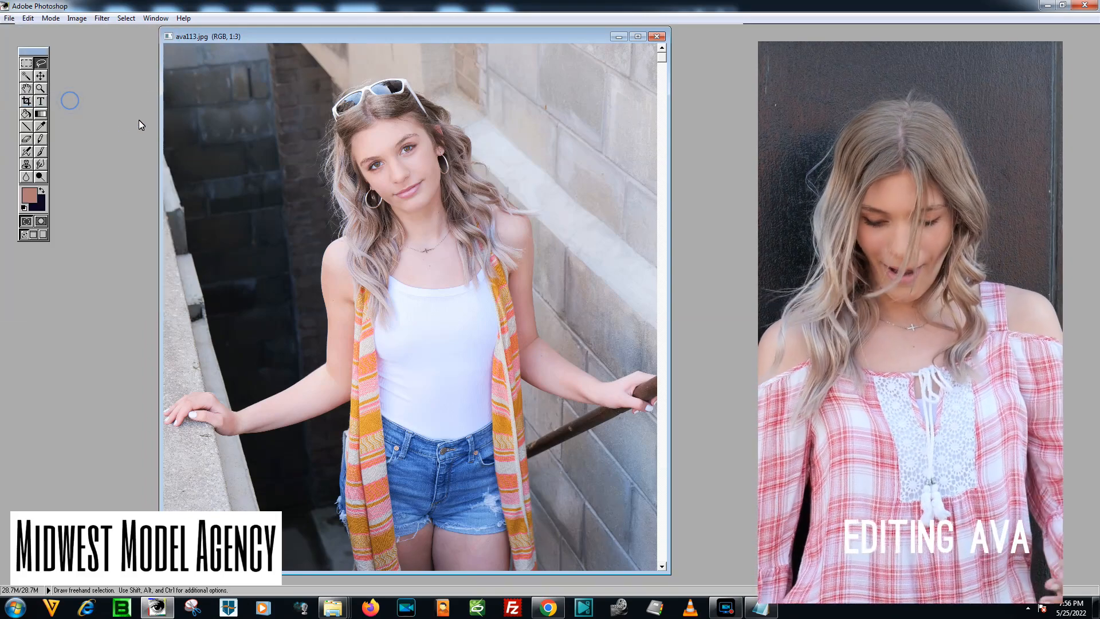
Resize the image proportionally to a width of 1280 pixels.
key("ctrl+minus")
key("ctrl+minus")
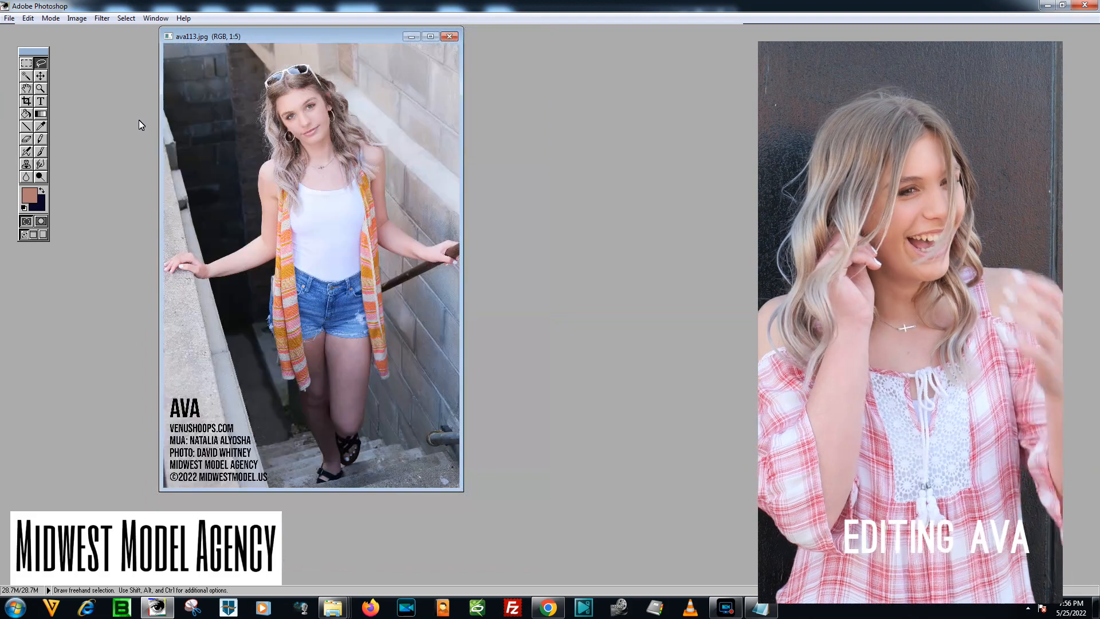
left_click(78, 18)
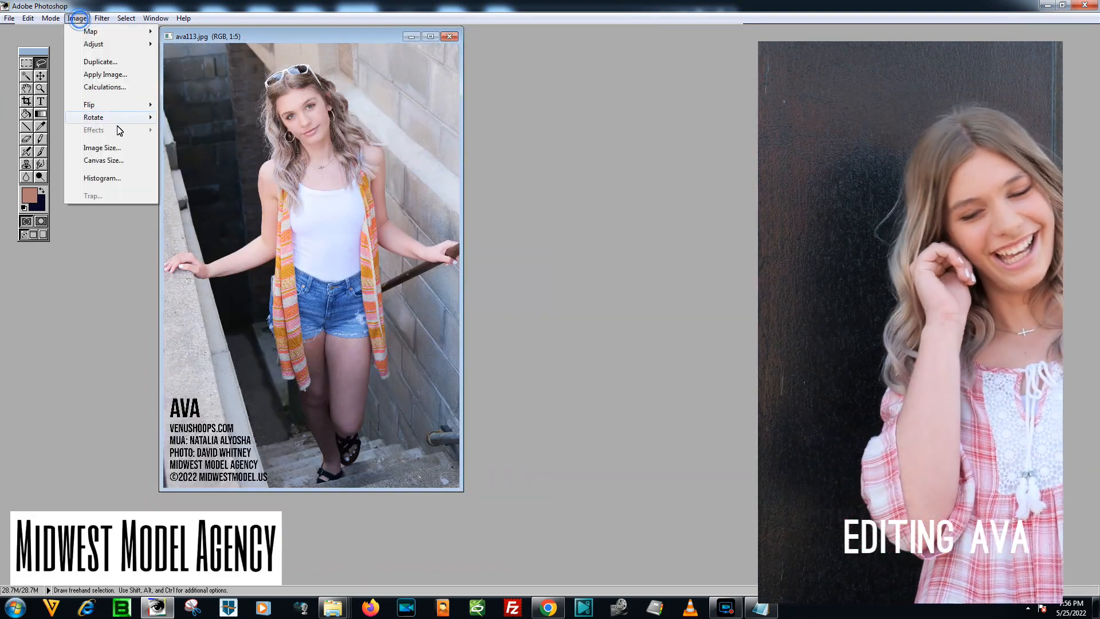
left_click(118, 150)
left_click(685, 342)
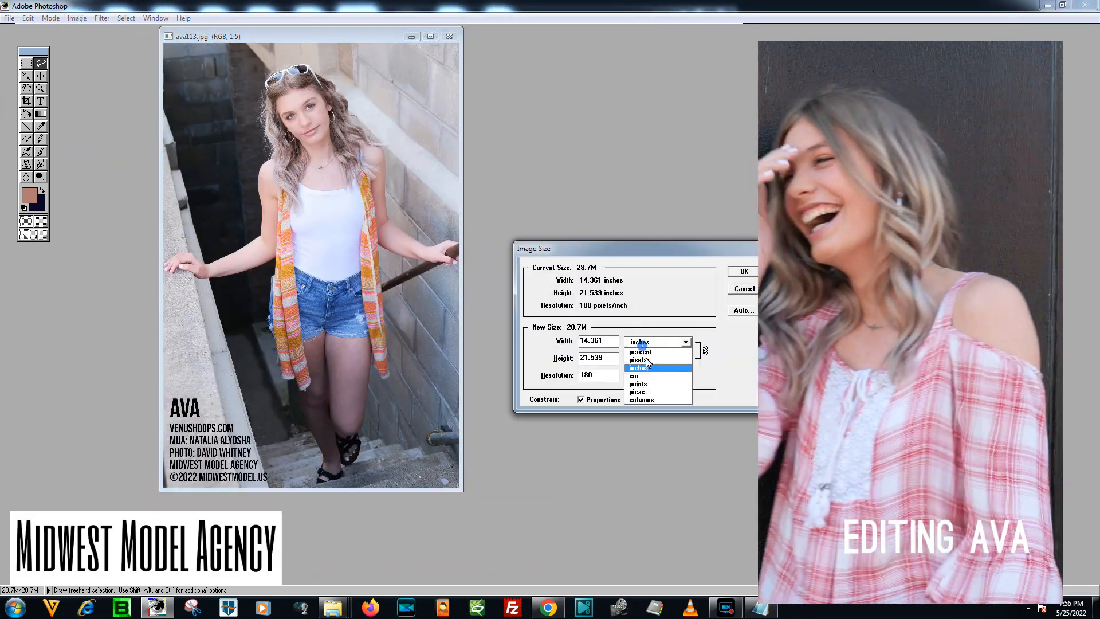
left_click(638, 360)
type("1280")
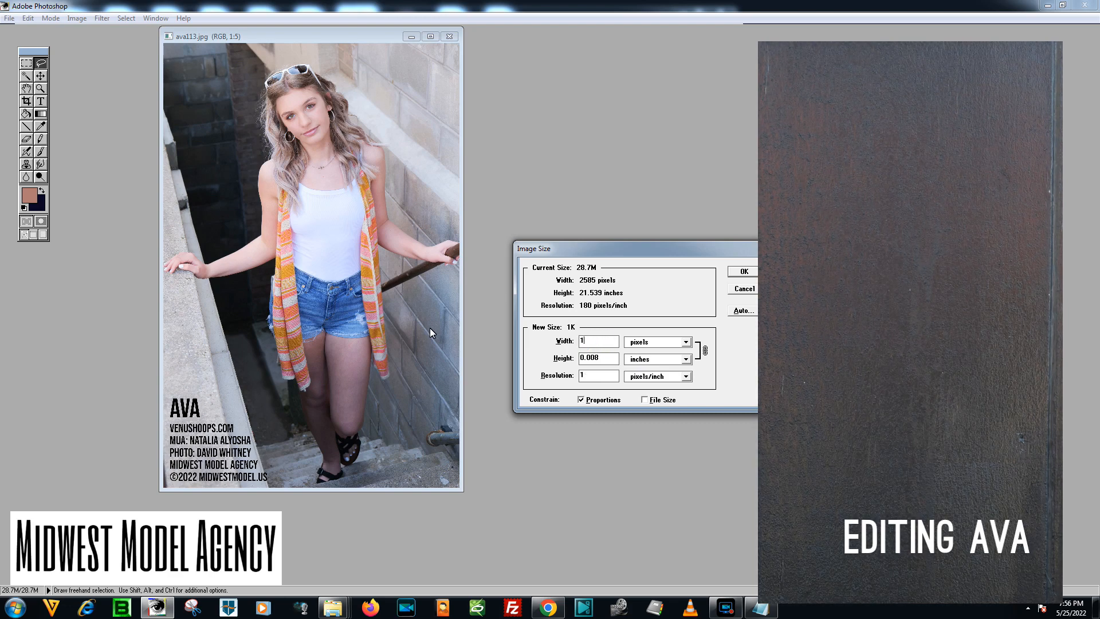
key("Return")
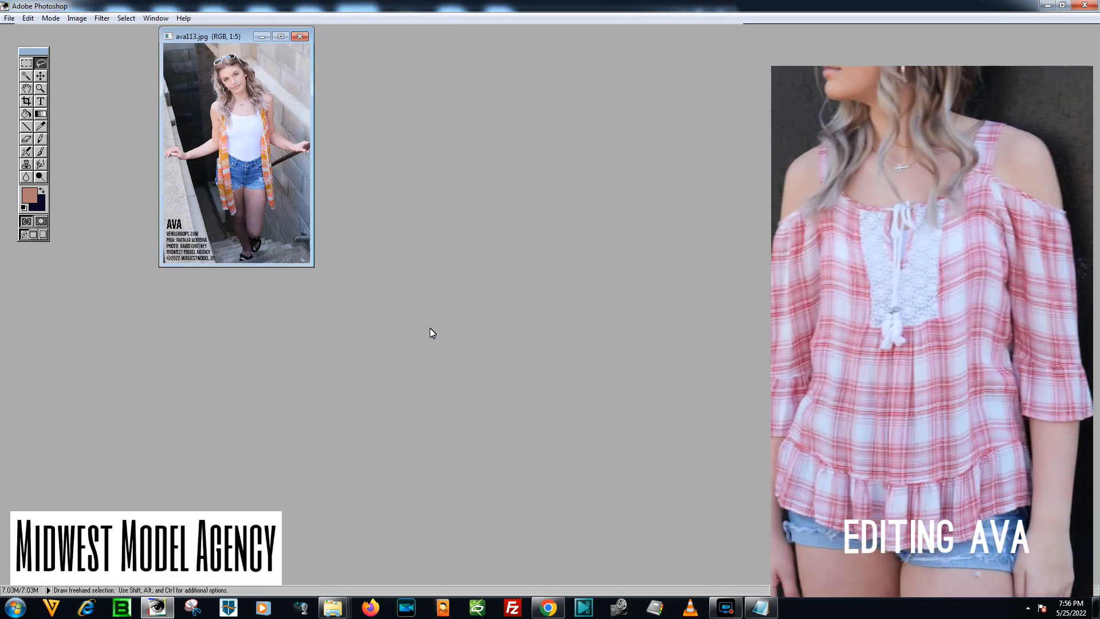
Save the resized photo as a new JPEG named ava-1280-113.JPG in the done folder.
key("ctrl+plus")
left_click(10, 18)
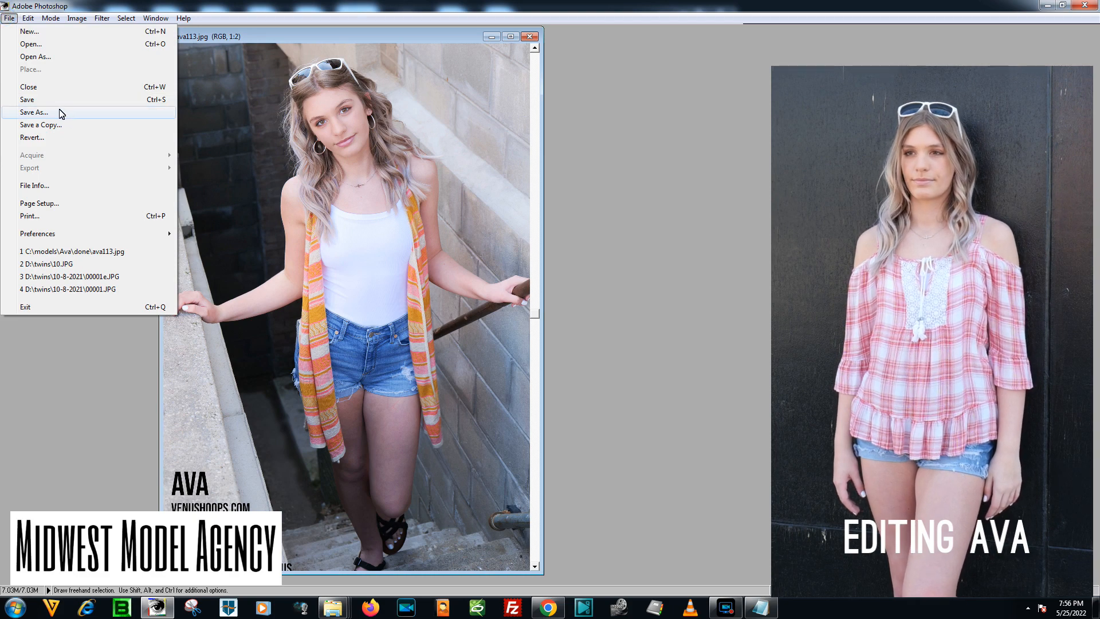
left_click(33, 113)
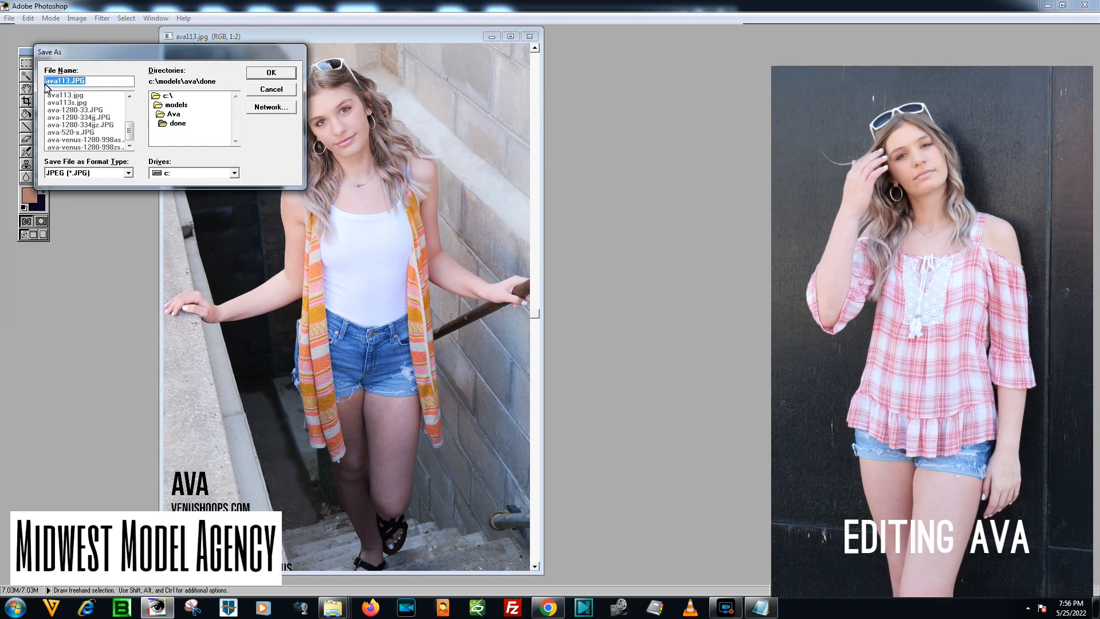
left_click(46, 83)
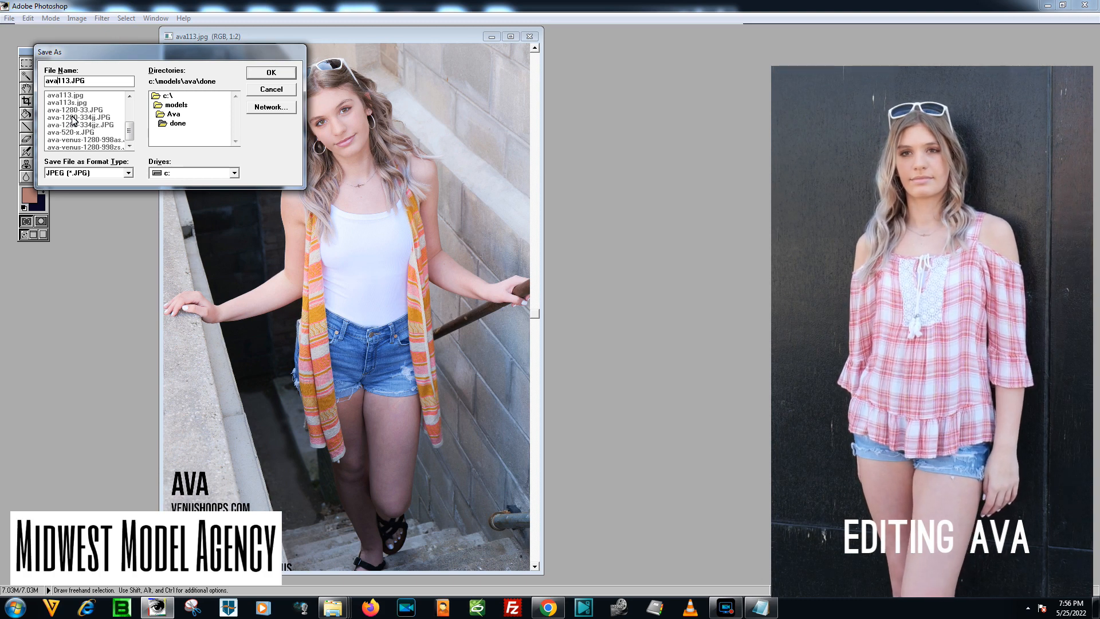
type("-1280-")
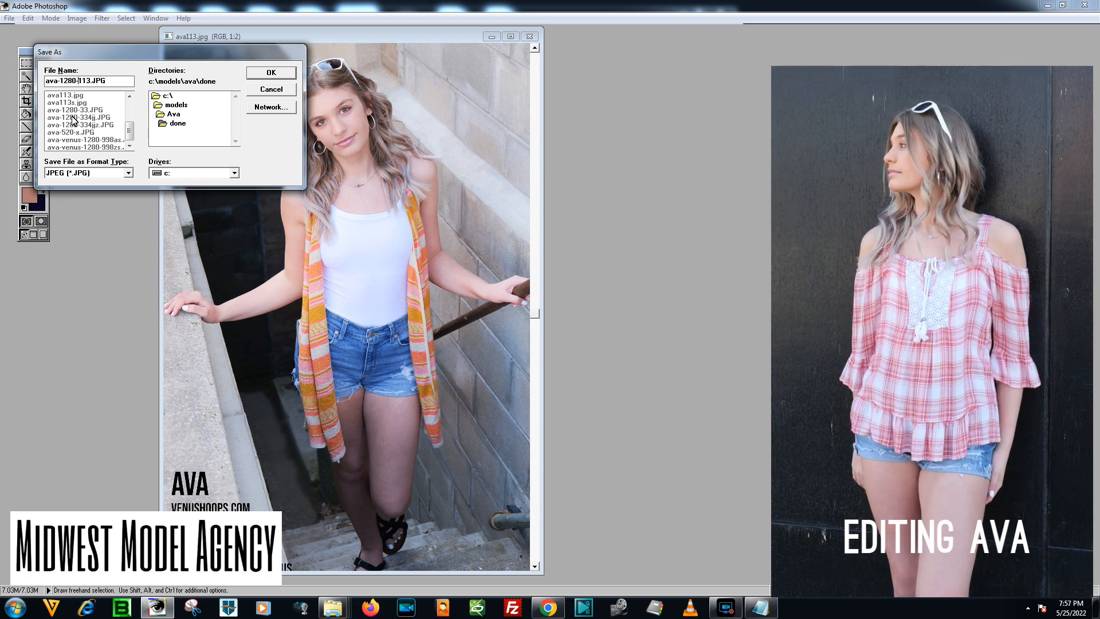
key("Return")
key("Return")
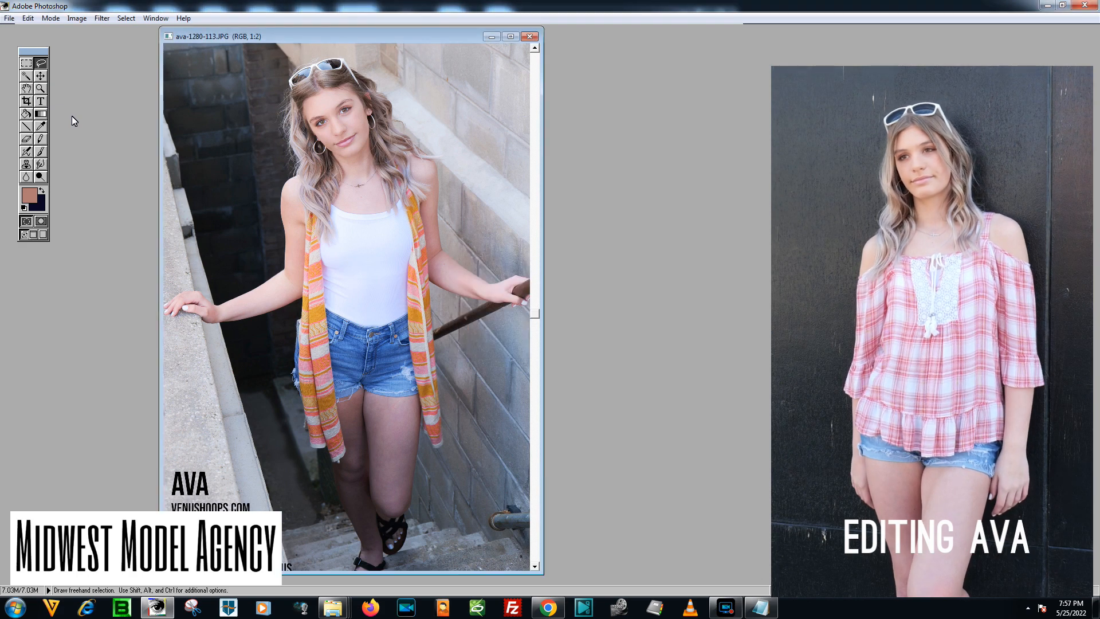
Set the background color to a near-black sampled from the dark stairwell in the photo.
left_click(42, 206)
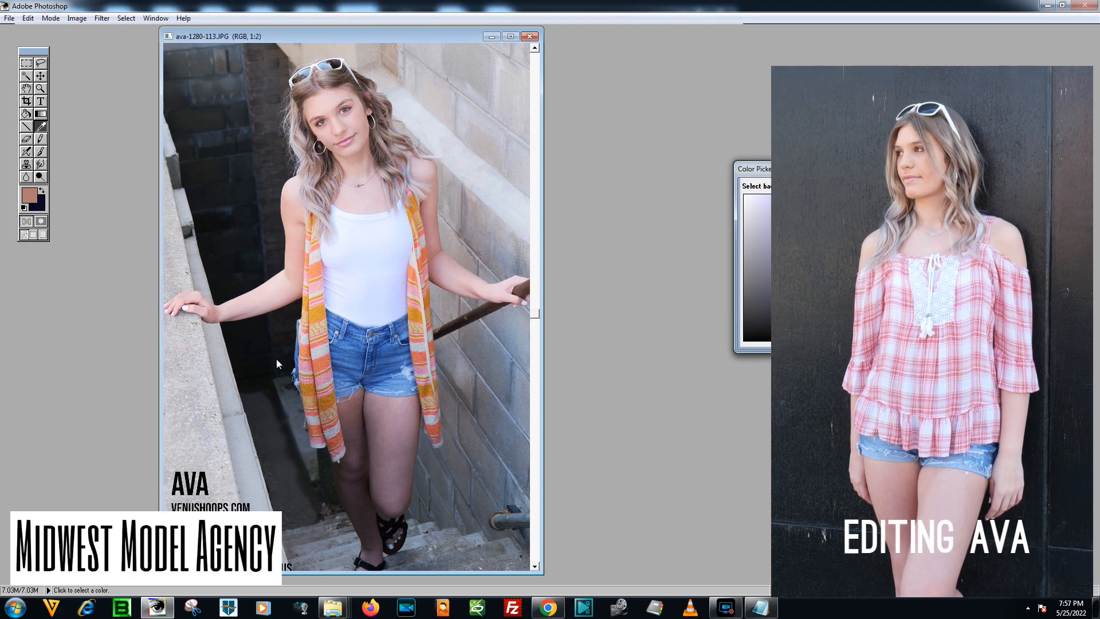
left_click(248, 362)
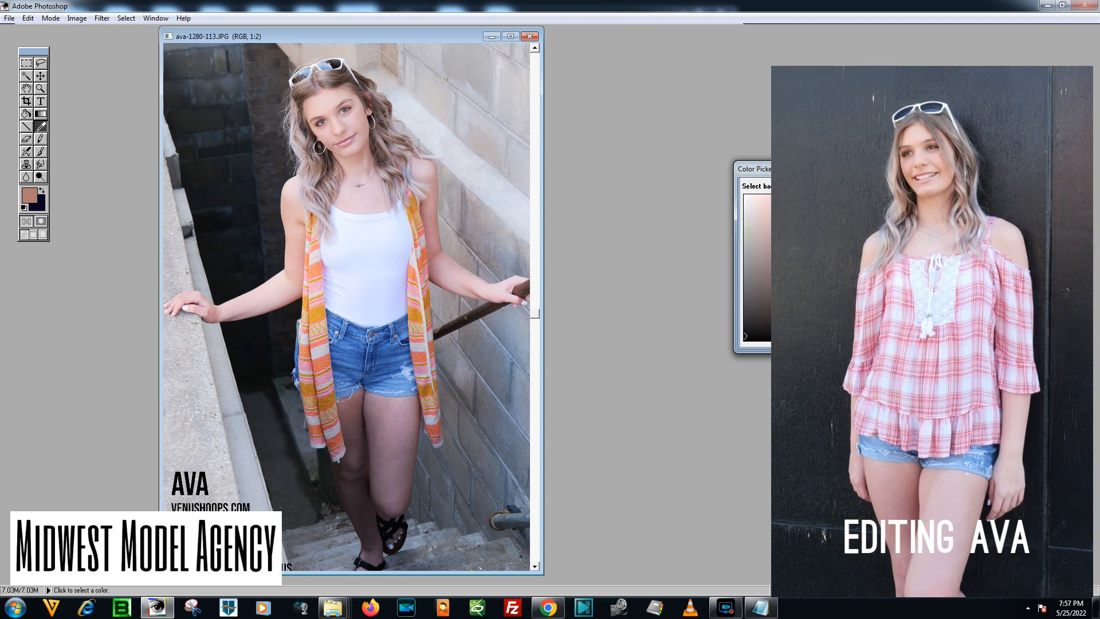
key("Return")
key("l")
Widen the canvas to 1920 pixels with the photo centered, adding dark bands on both sides.
left_click(78, 19)
left_click(106, 162)
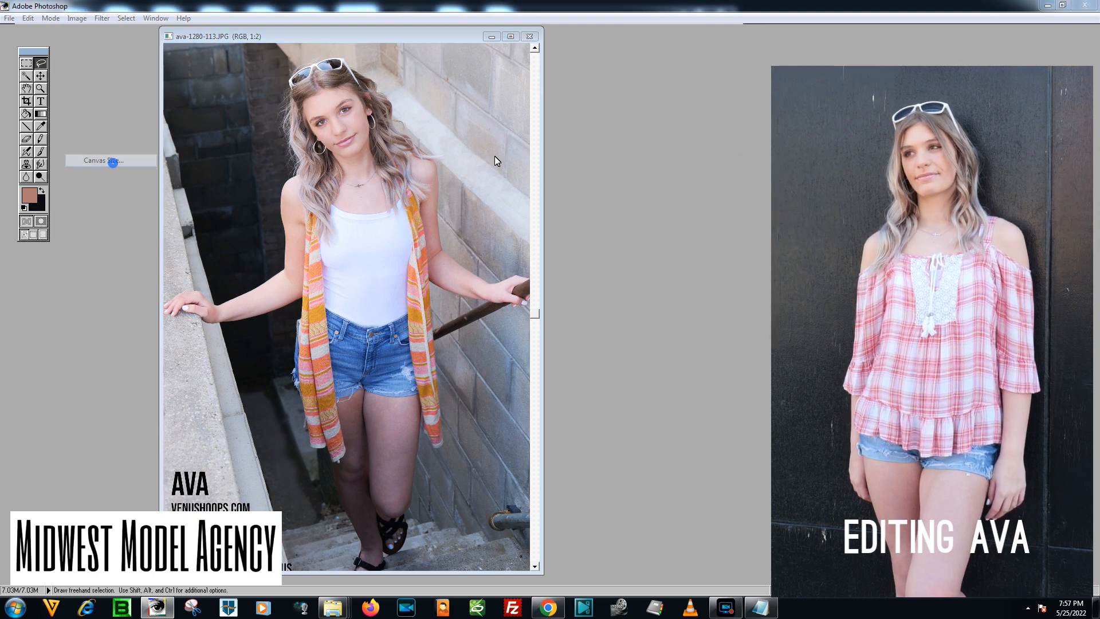
left_click(561, 262)
left_click(557, 272)
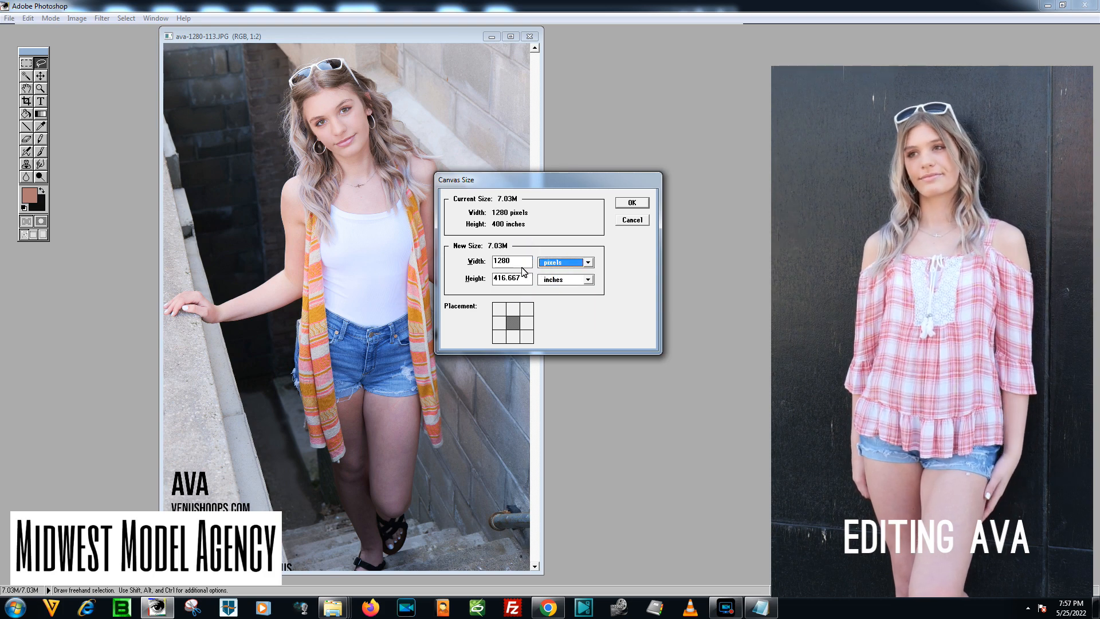
double_click(522, 266)
type("1920")
key("Return")
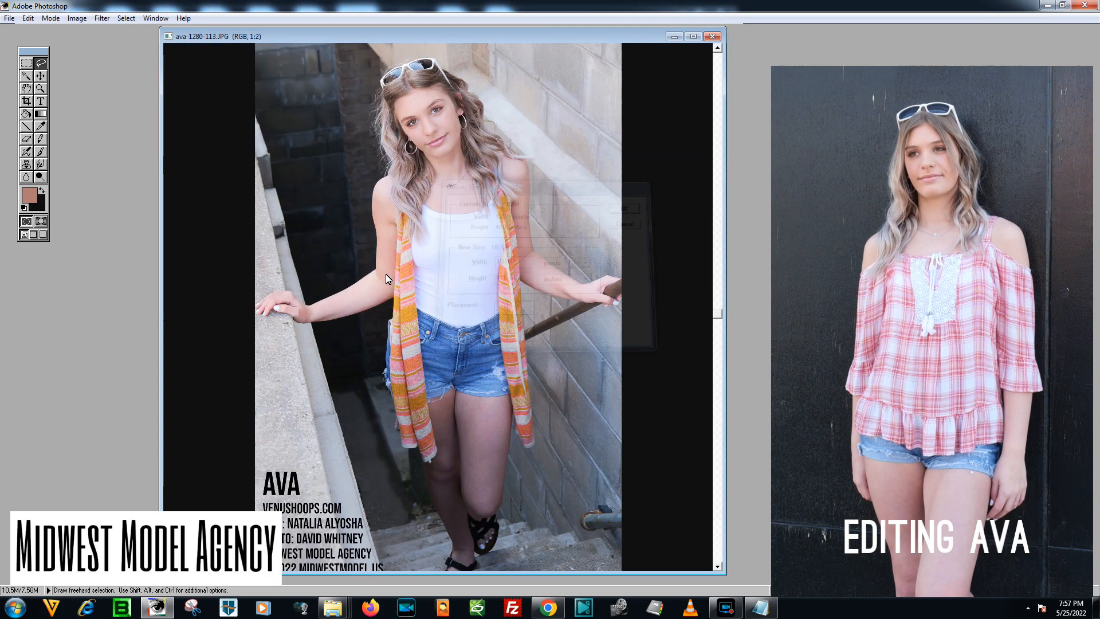
Save the widened image as a separate file named ava-1280-113.sJPG.
key("ctrl+minus")
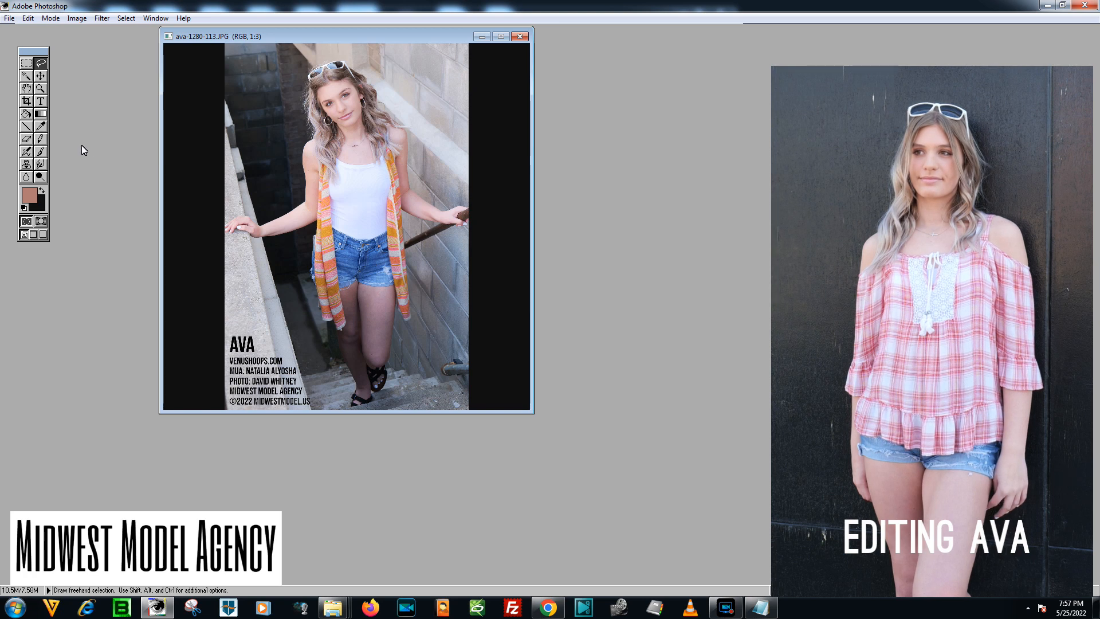
left_click(9, 18)
left_click(45, 112)
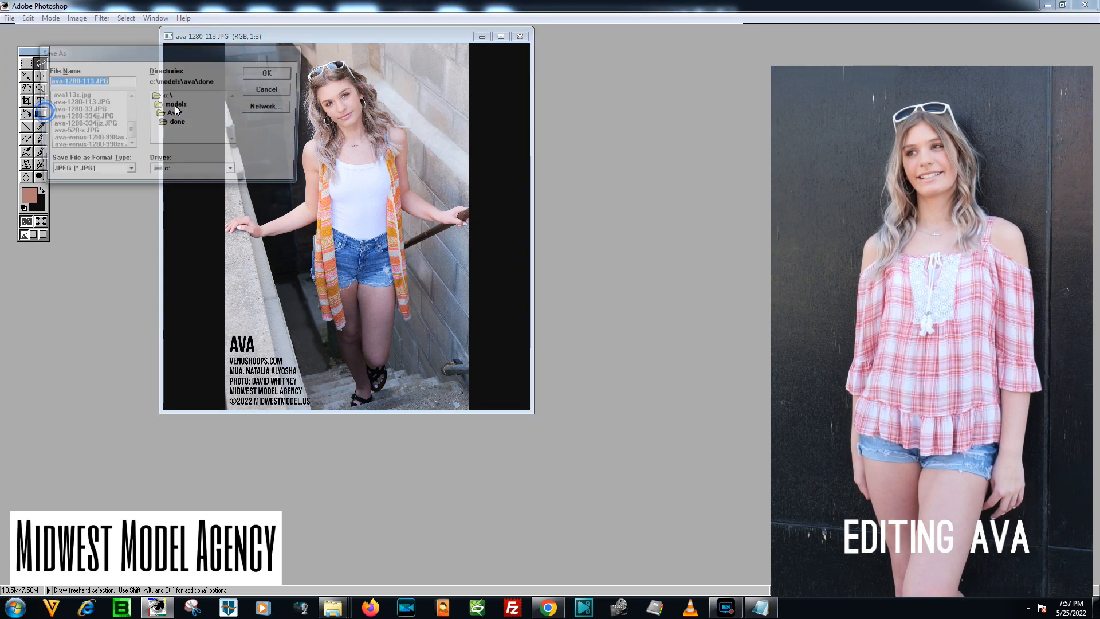
left_click(89, 81)
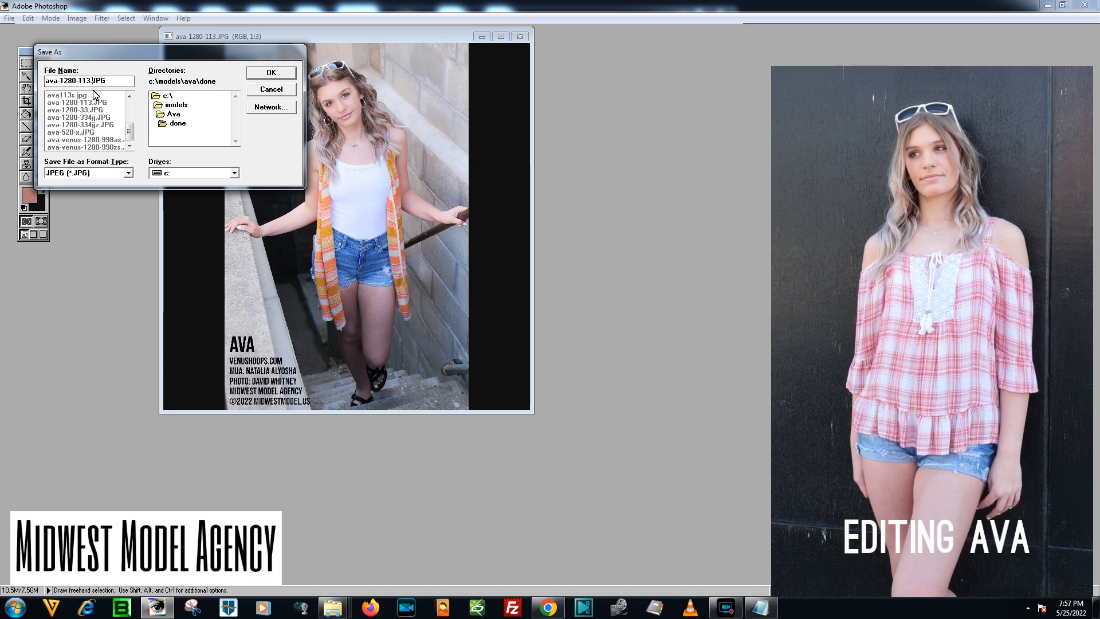
key("Return")
key("Return")
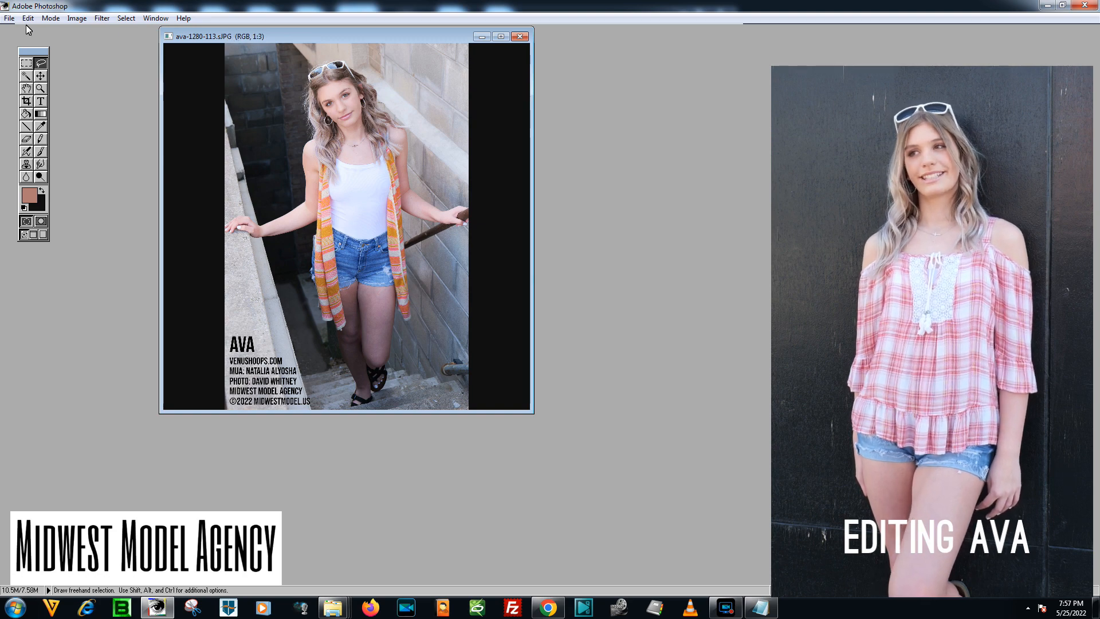
Save the widened image again under the corrected name ava-1280-113s.JPG.
left_click(9, 18)
left_click(47, 112)
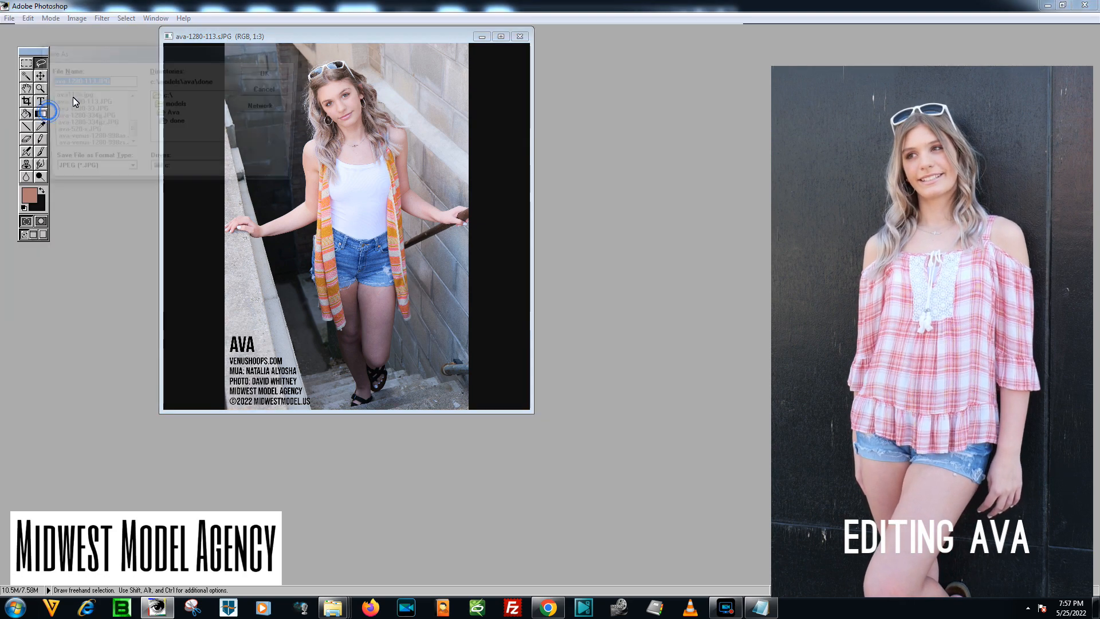
left_click(91, 81)
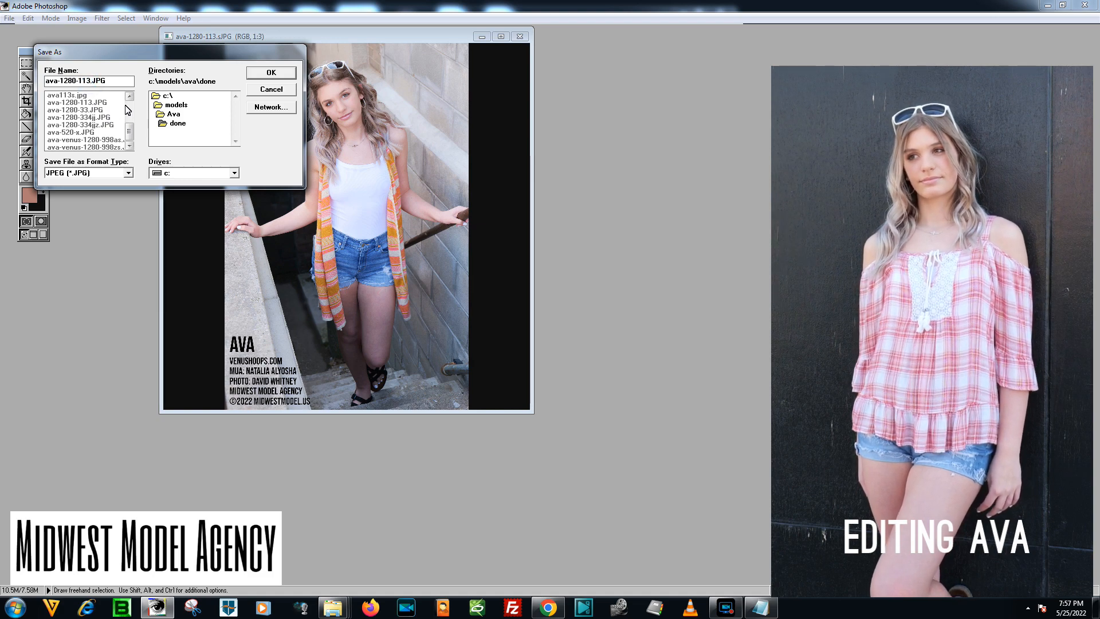
type("s")
key("Return")
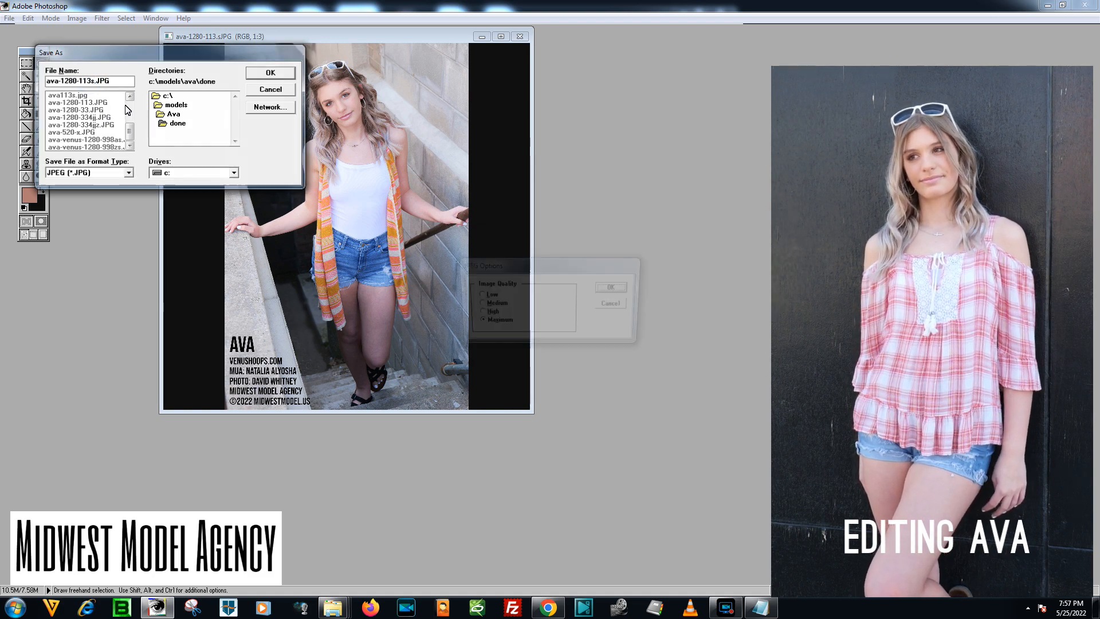
key("Return")
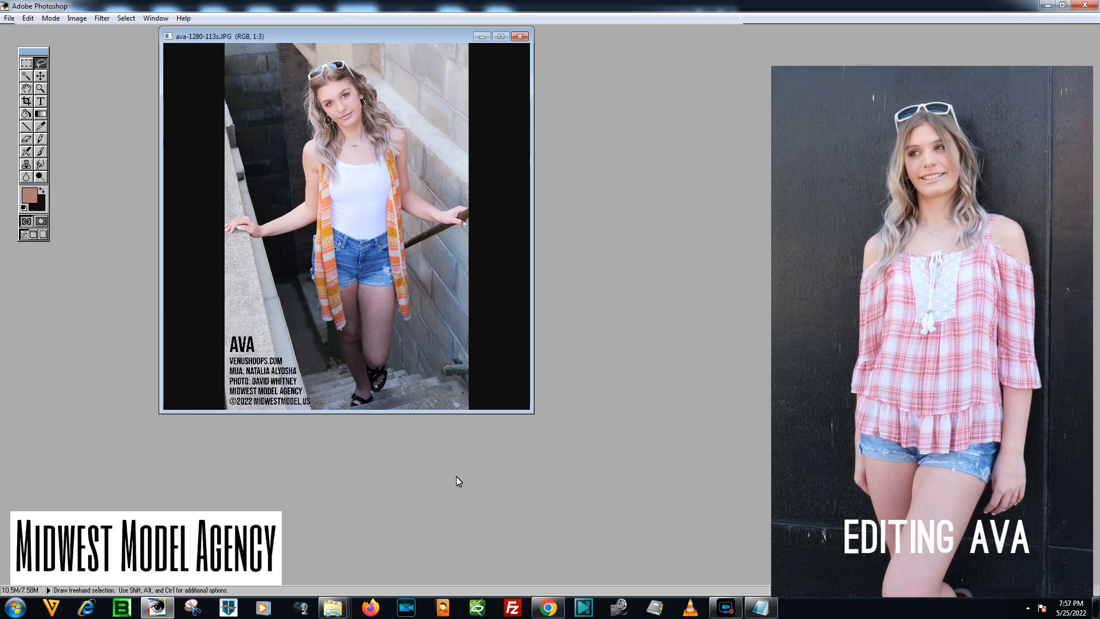
Switch to the done folder in Windows Explorer and view ava-1280-113s.JPG maximized in Windows Photo Viewer.
mouse_move(335, 604)
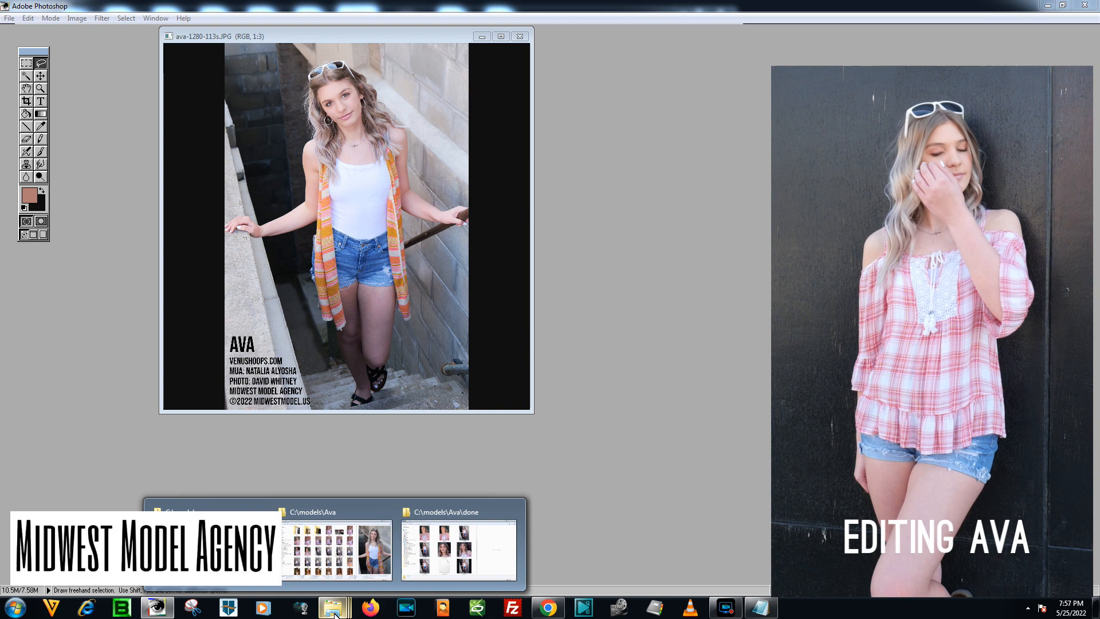
left_click(478, 562)
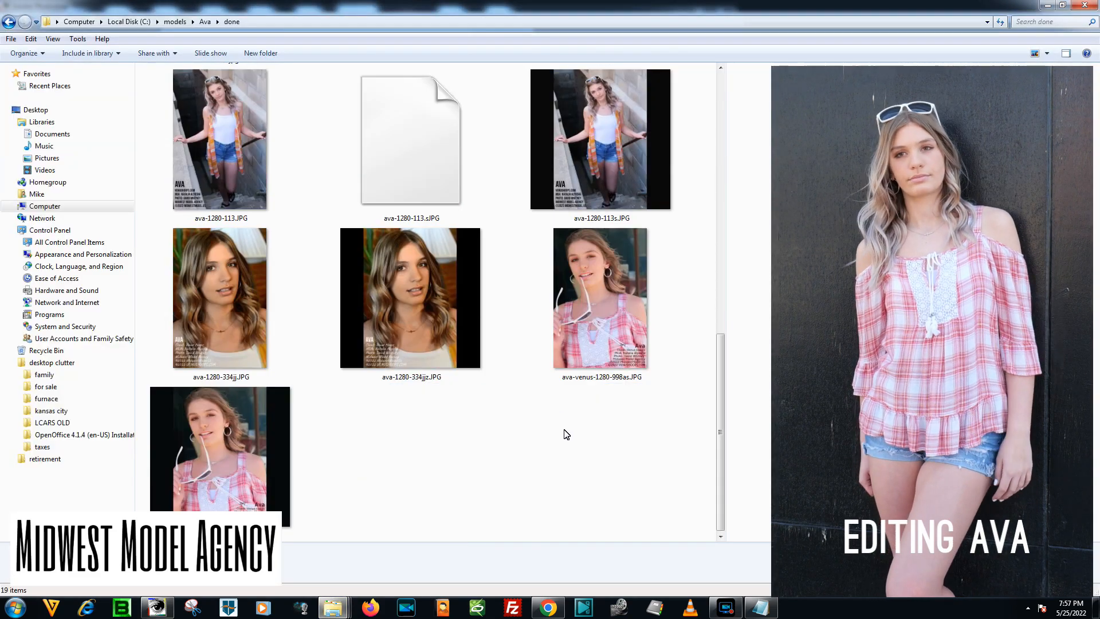
double_click(601, 140)
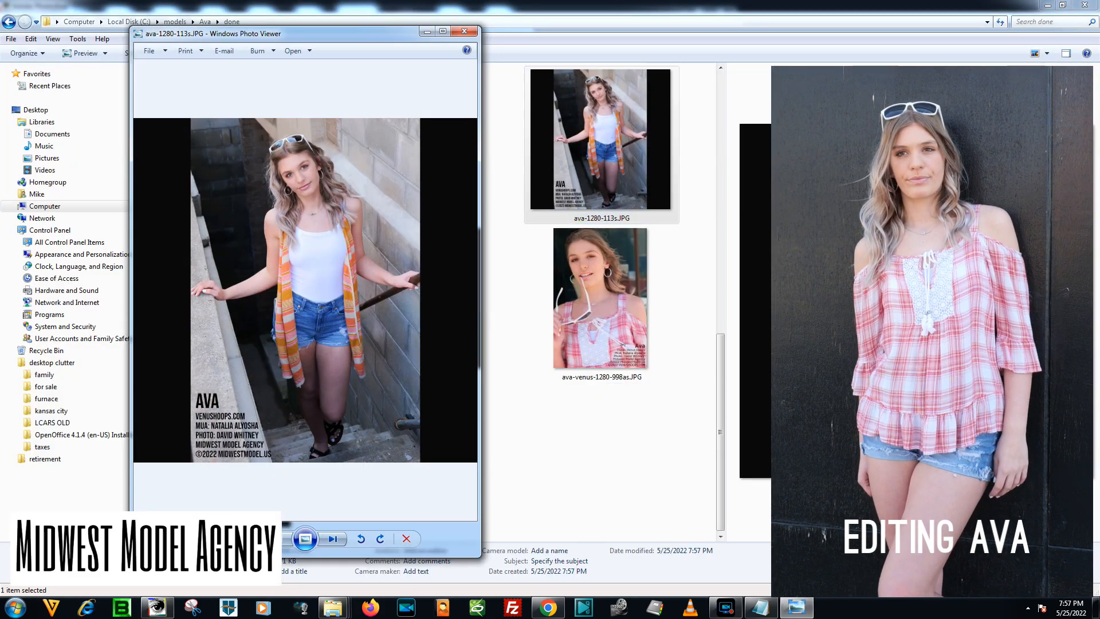
left_click(443, 31)
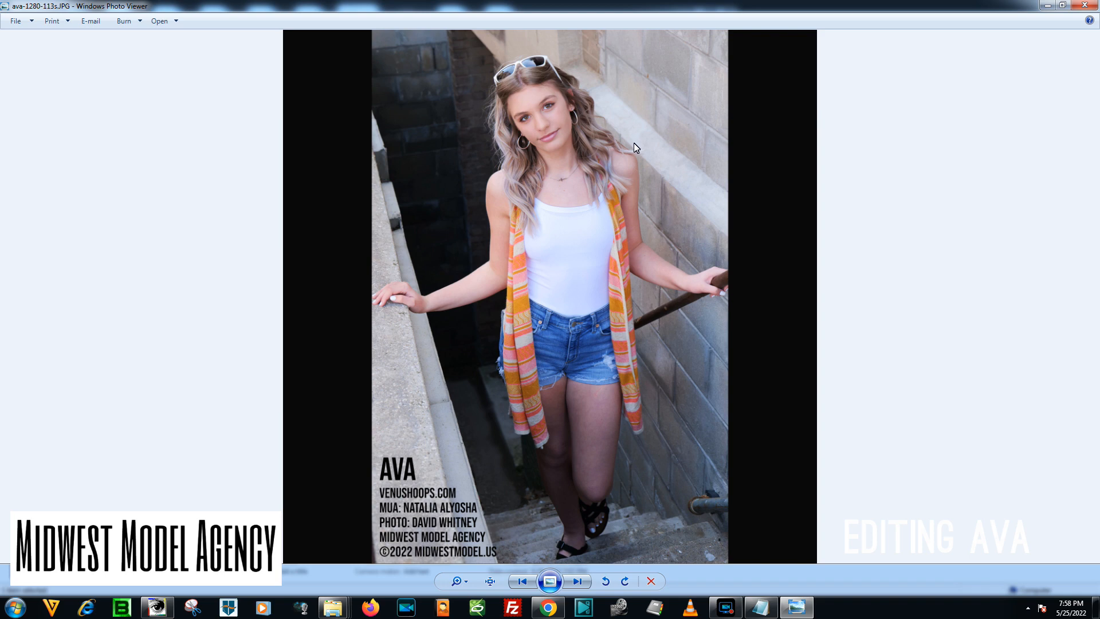
left_click(726, 607)
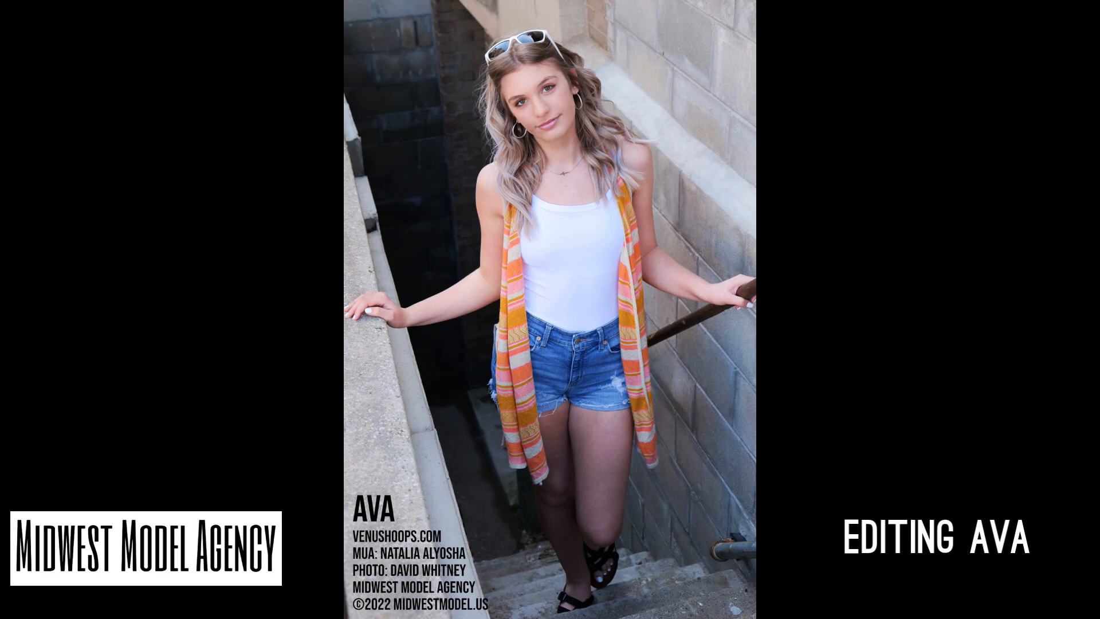